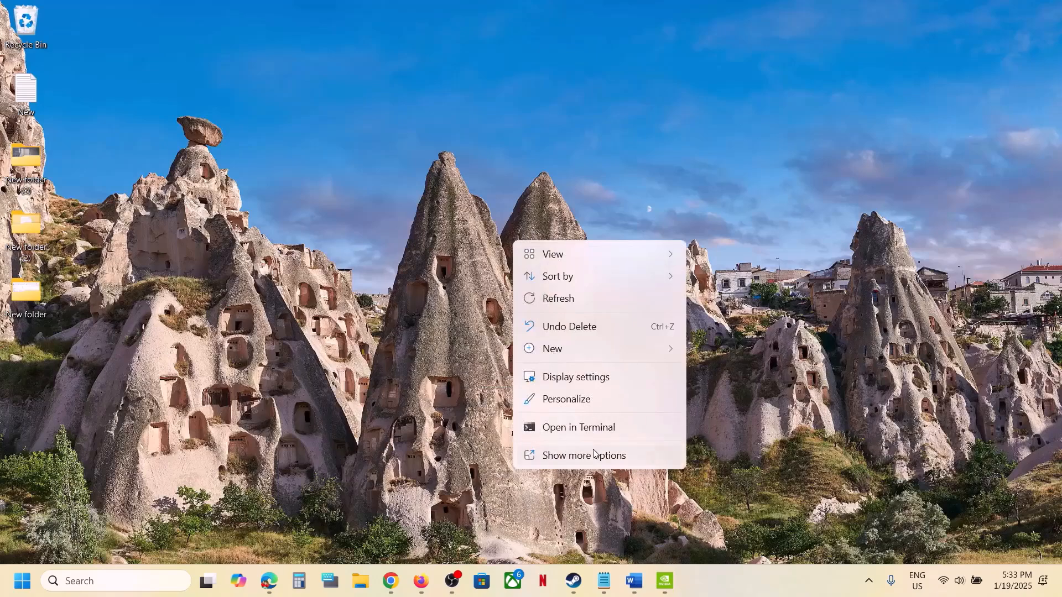
Open the NVIDIA Control Panel from the desktop and switch Debug Mode off and back on so that it is enabled.
left_click(590, 456)
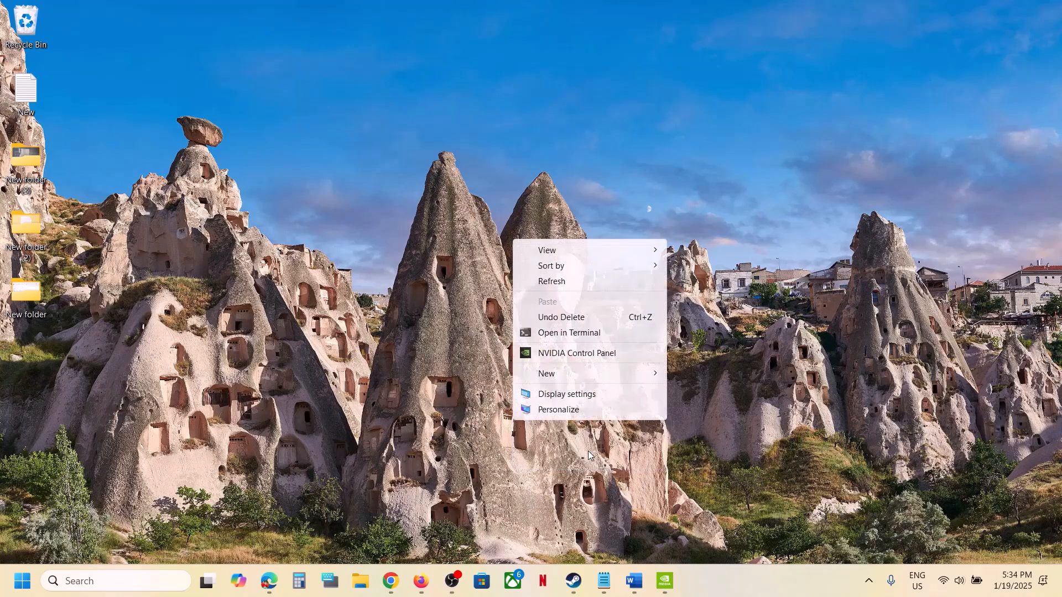
left_click(552, 354)
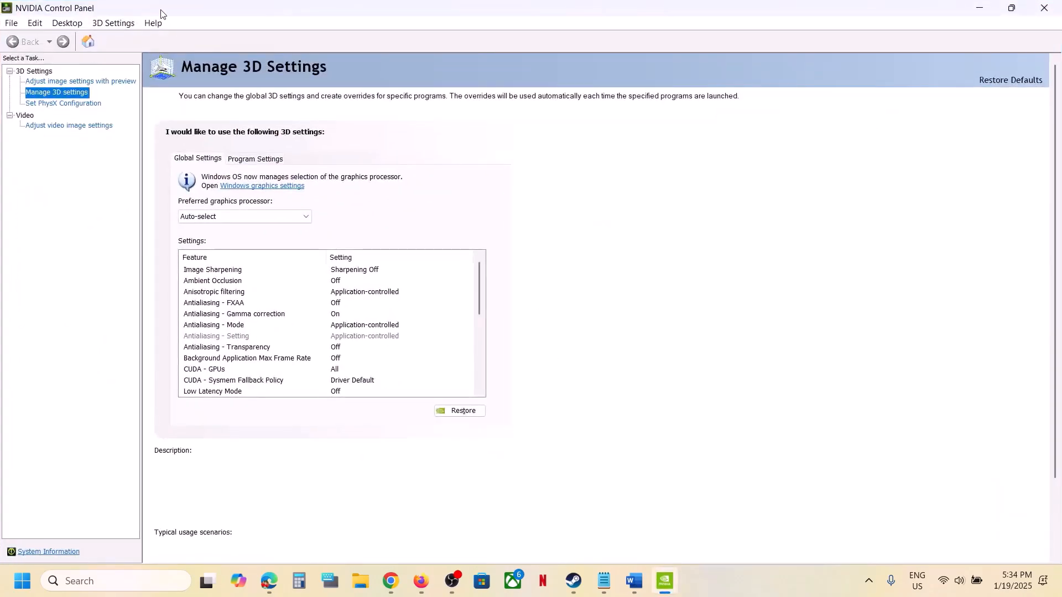
left_click(156, 23)
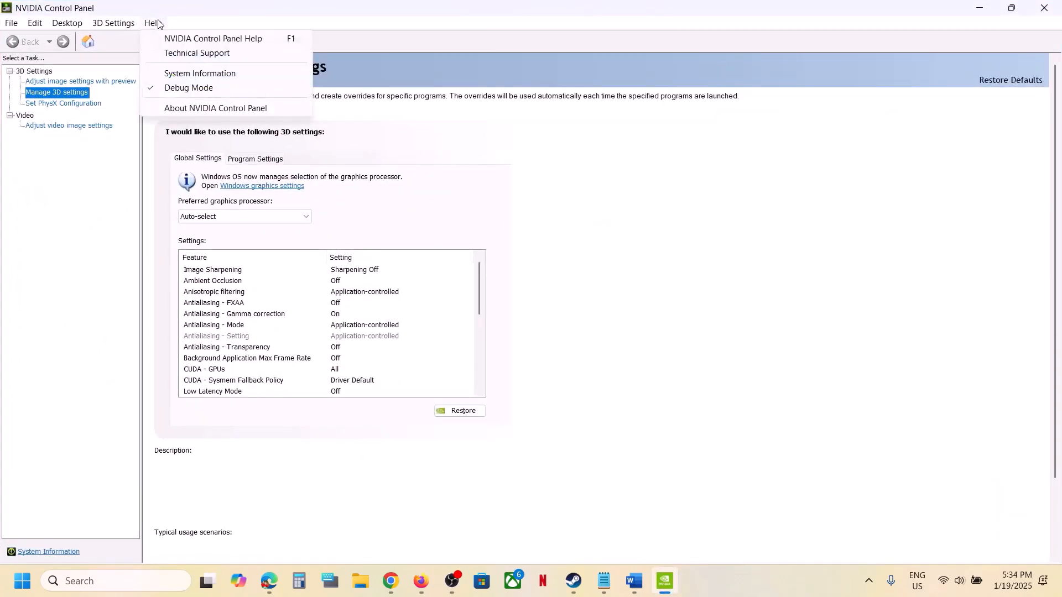
left_click(191, 90)
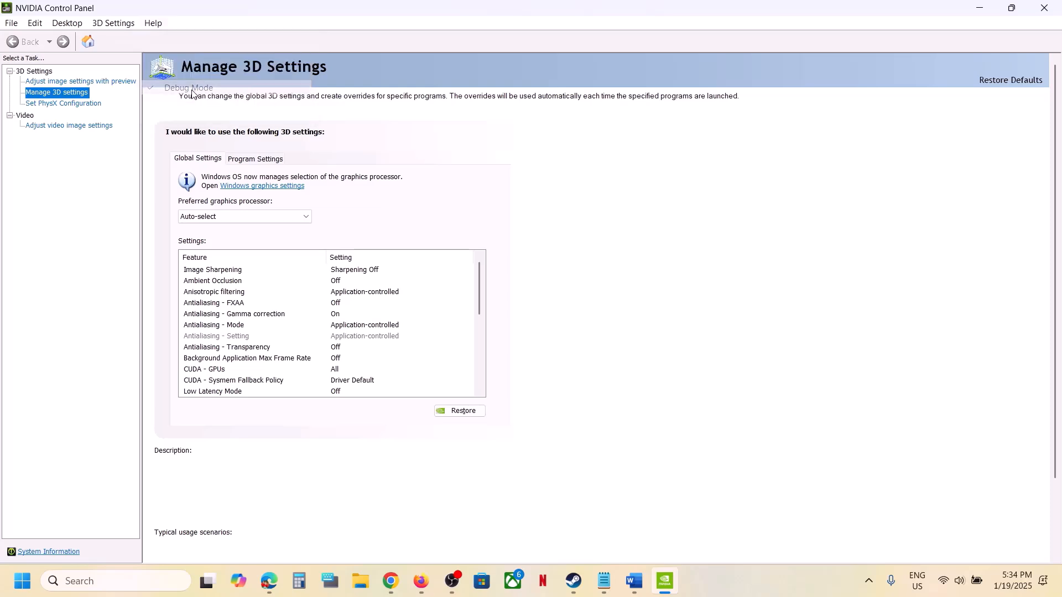
left_click(152, 24)
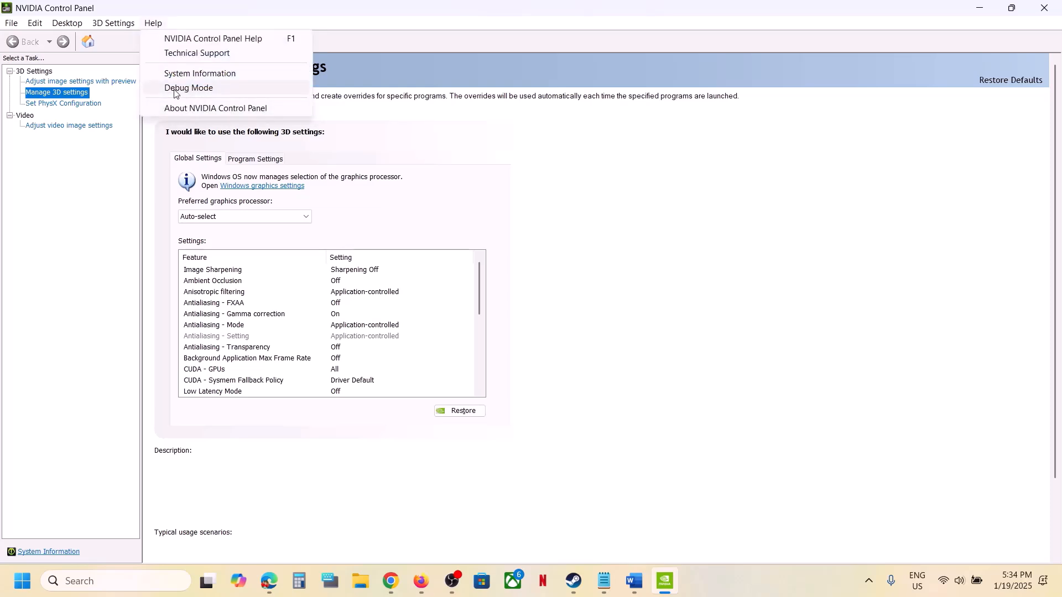
left_click(178, 90)
left_click(154, 24)
left_click(674, 279)
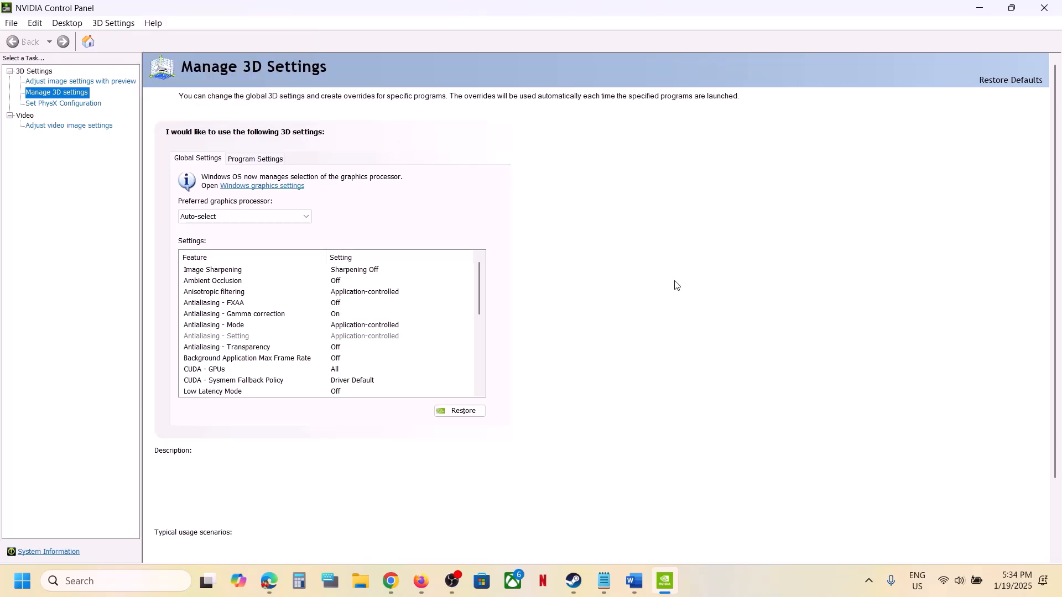
Switch to the Word notes and review the instruction about launching the game without a controller, checking the game's Steam library page.
left_click(634, 580)
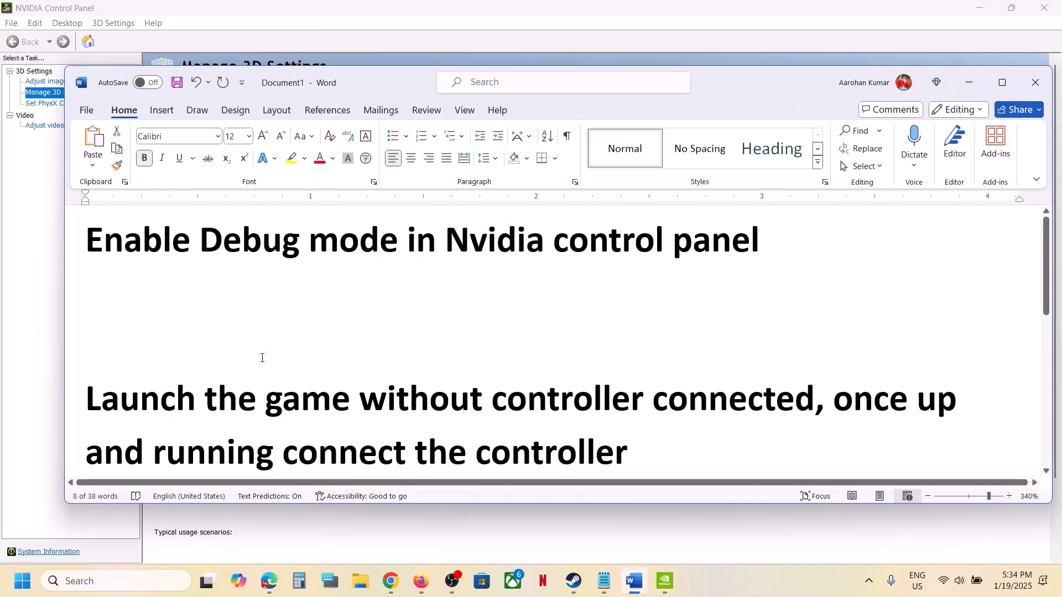
scroll(262, 358, "down", 3)
left_click_drag(87, 326, 799, 338)
left_click(800, 338)
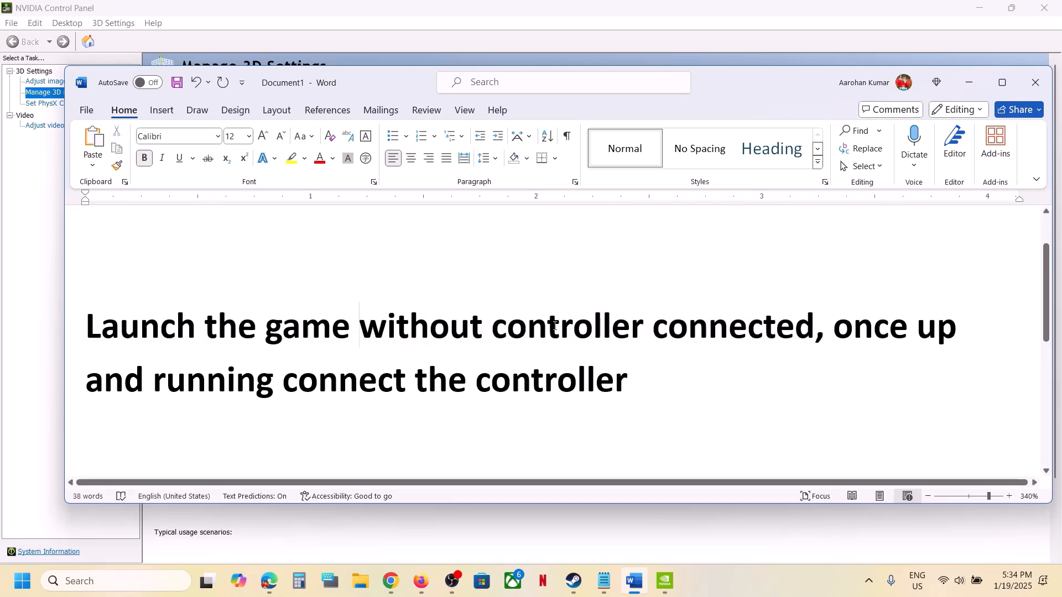
left_click_drag(555, 326, 833, 333)
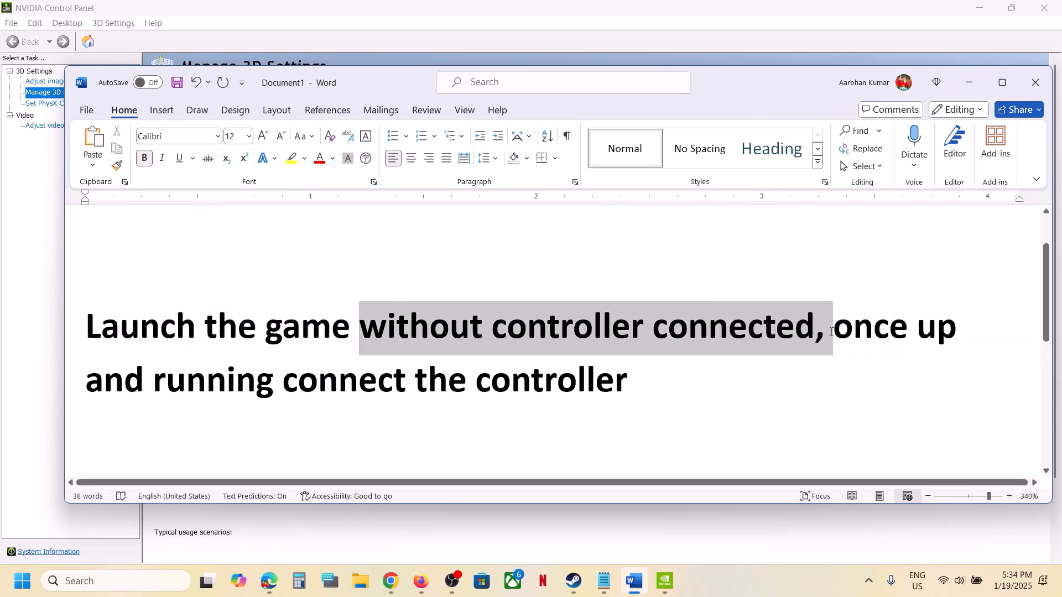
left_click(573, 580)
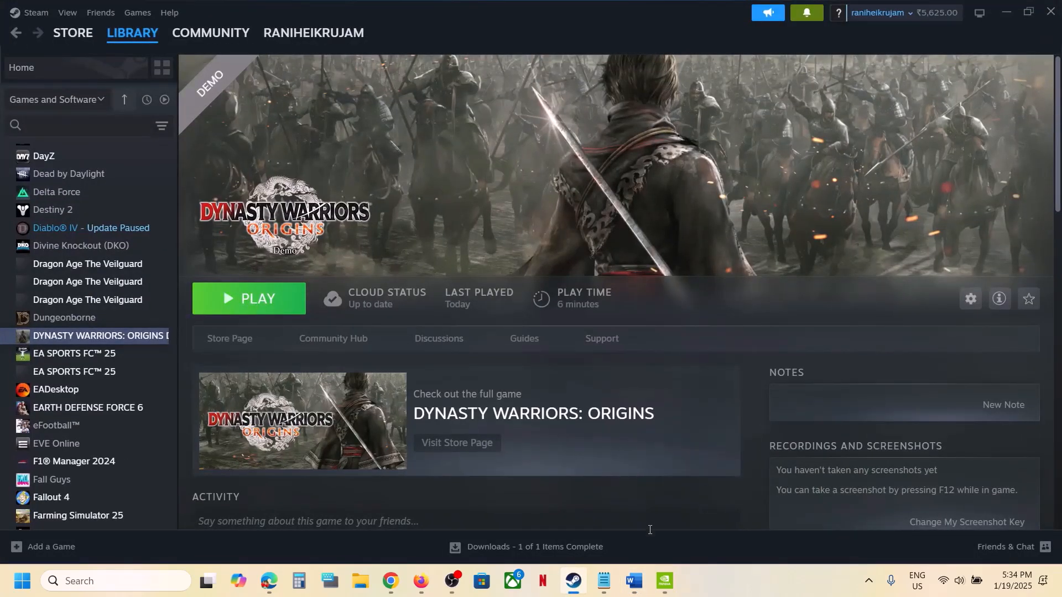
left_click(634, 582)
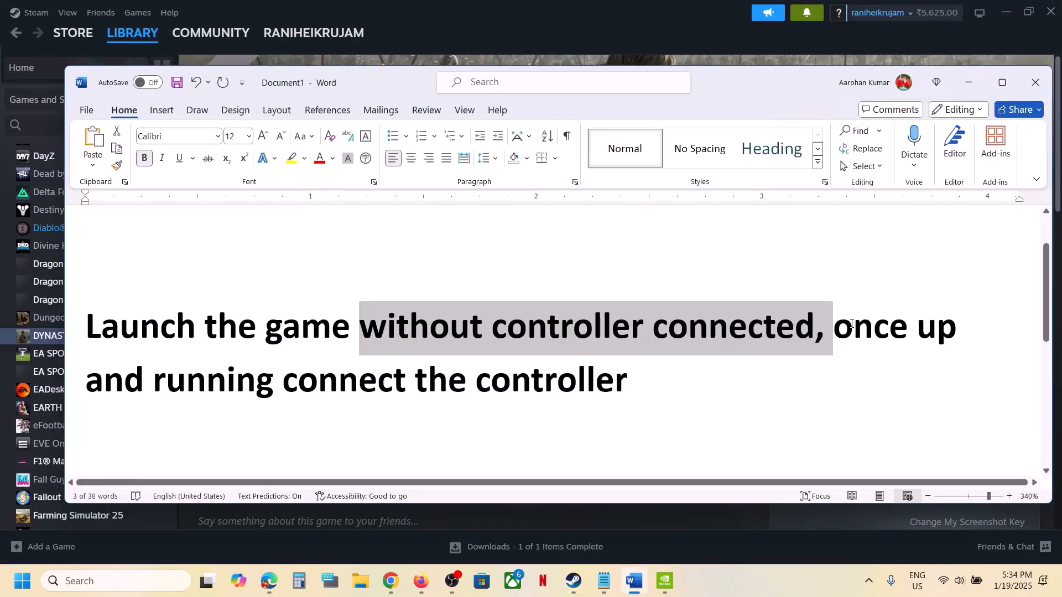
left_click_drag(856, 322, 627, 386)
left_click(627, 386)
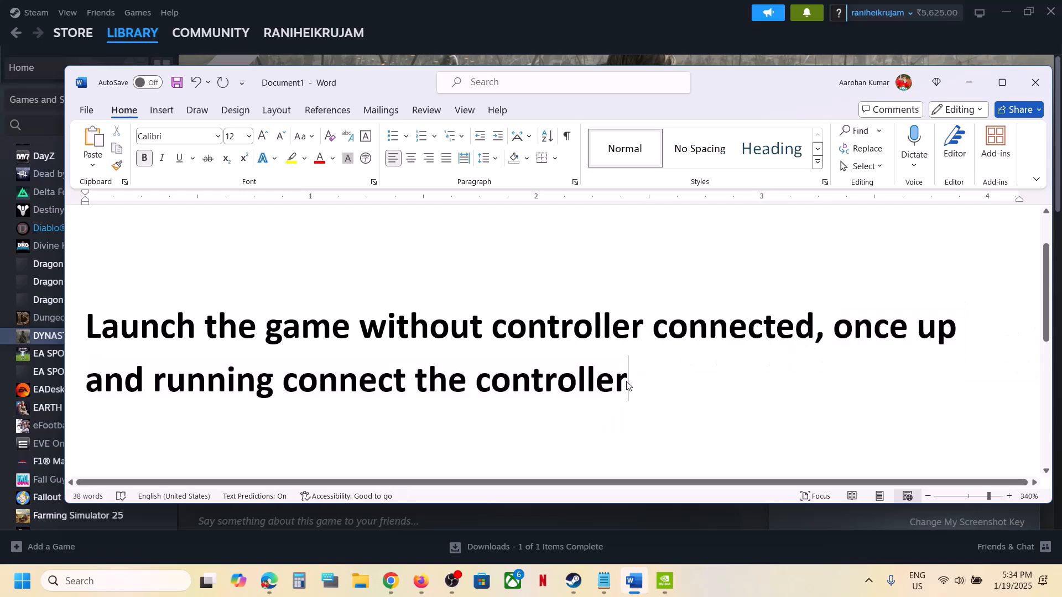
Read the instruction in the notes about renaming or deleting the save game files.
scroll(628, 376, "down", 3)
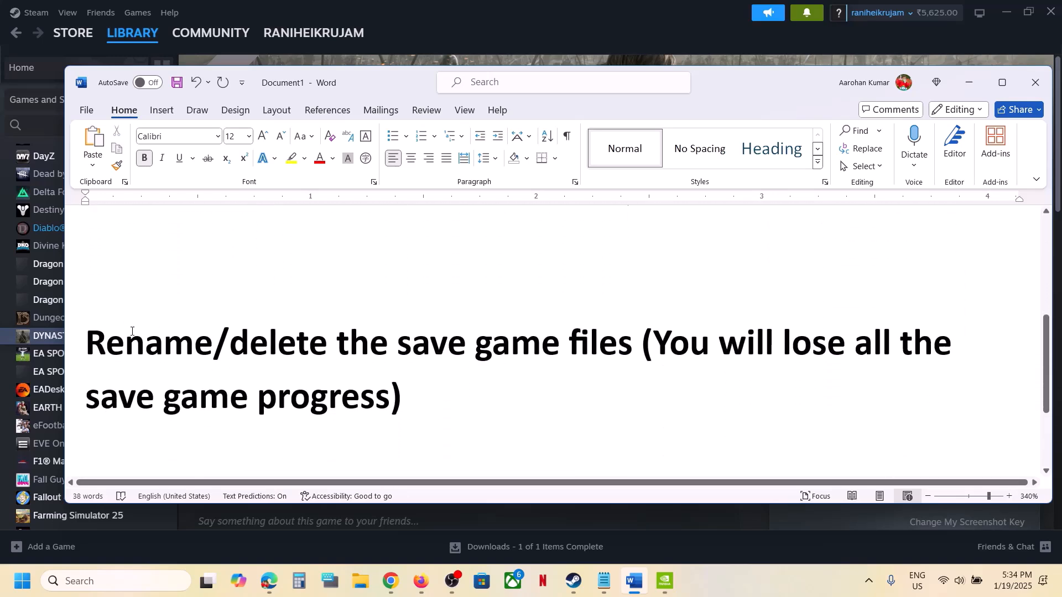
triple_click(237, 342)
left_click_drag(601, 371, 471, 402)
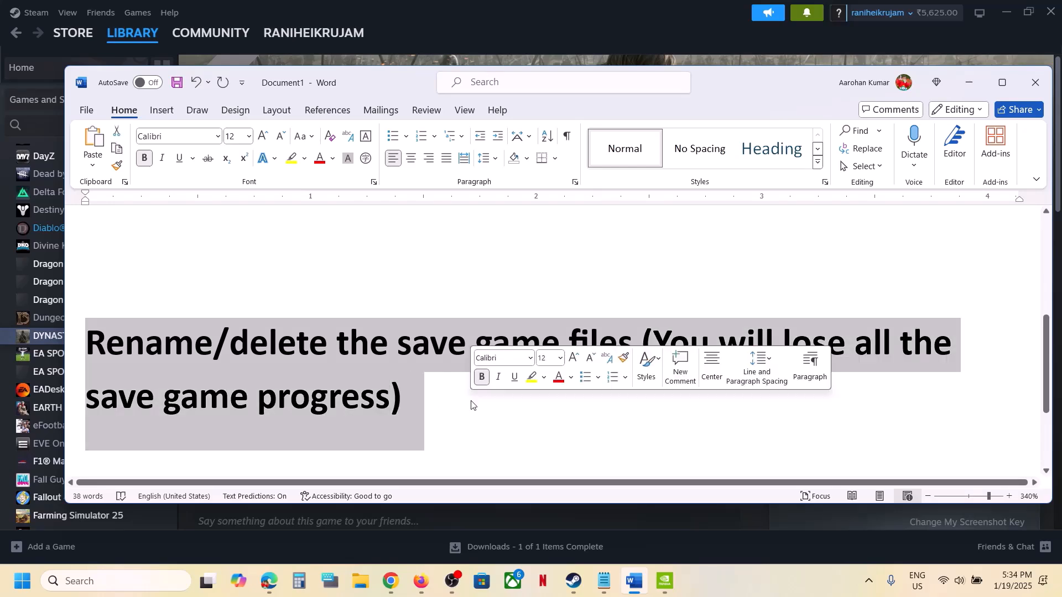
left_click(470, 403)
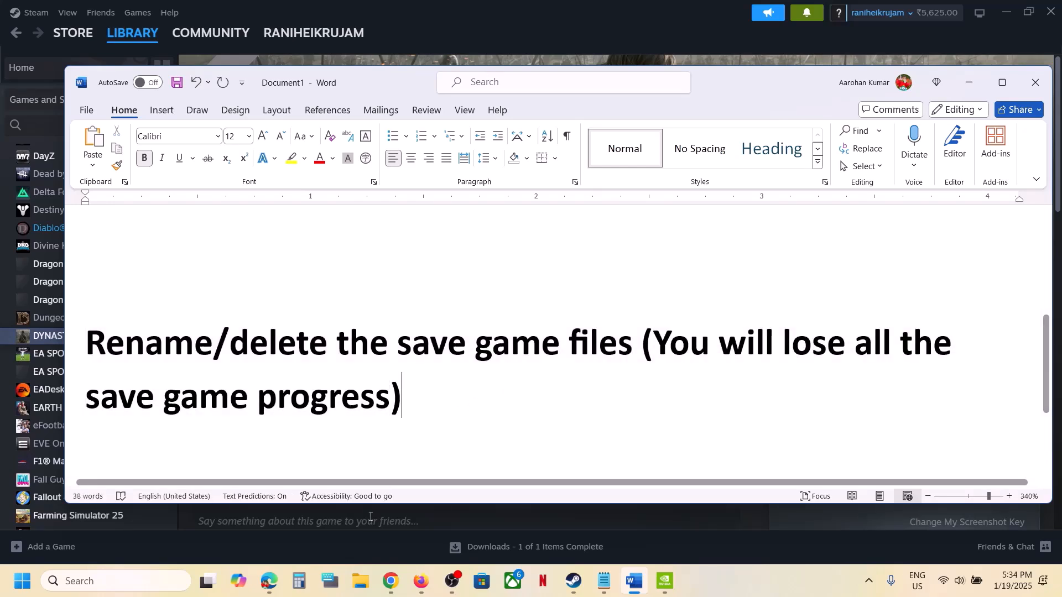
In File Explorer, go to Documents > KoeiTecmo, look inside the DYNASTY WARRIORS ORIGINS DEMO folder, and return to KoeiTecmo.
left_click(360, 581)
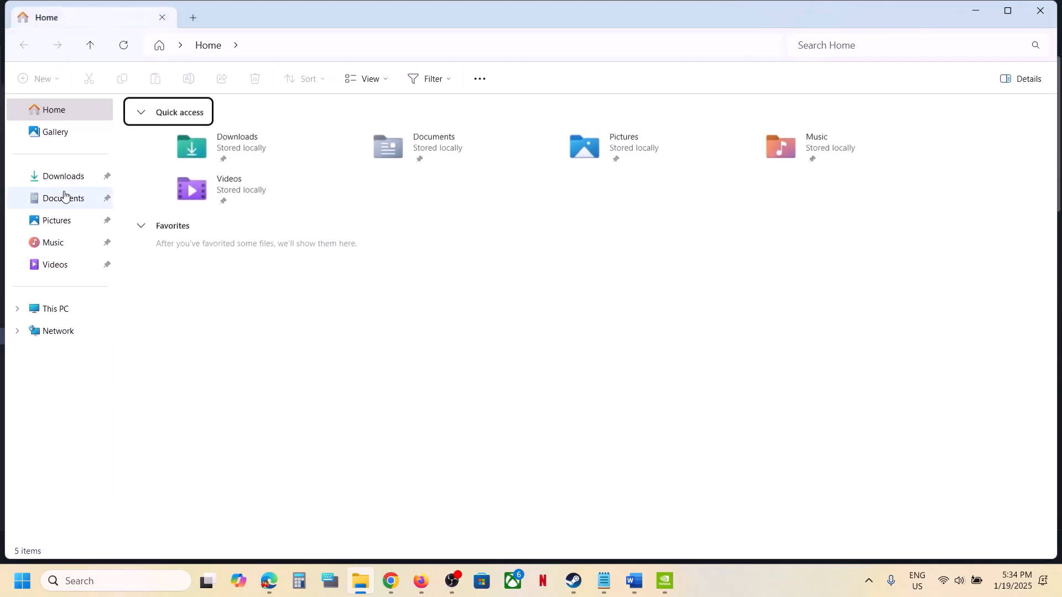
left_click(63, 198)
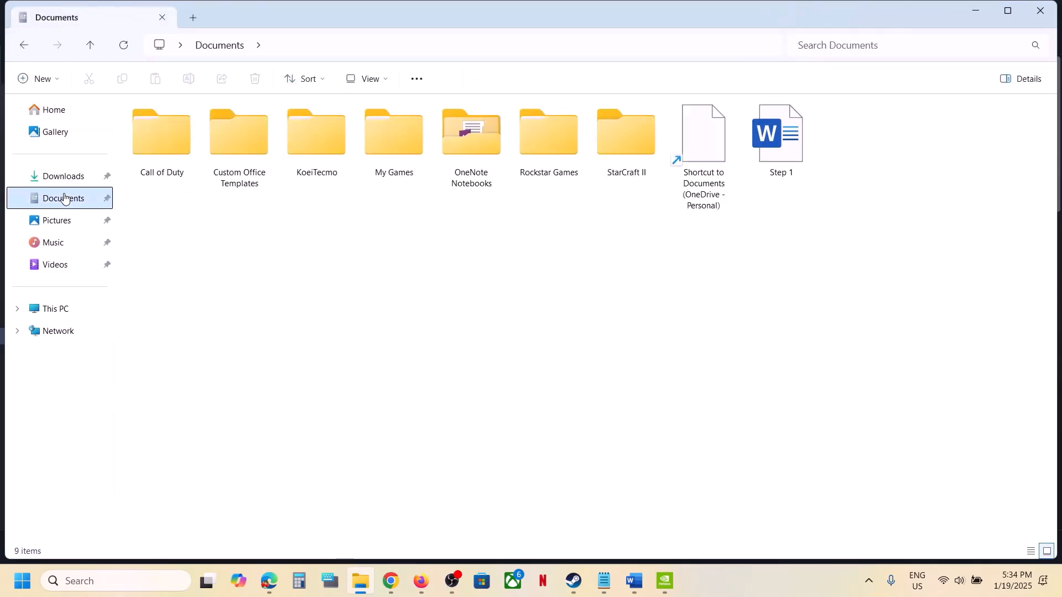
double_click(327, 157)
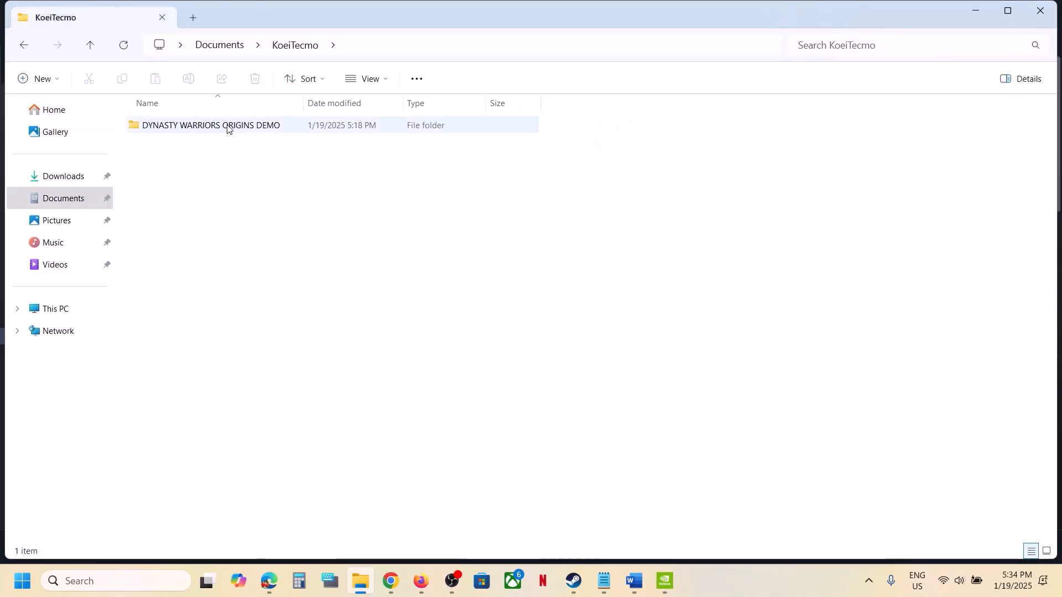
left_click(197, 129)
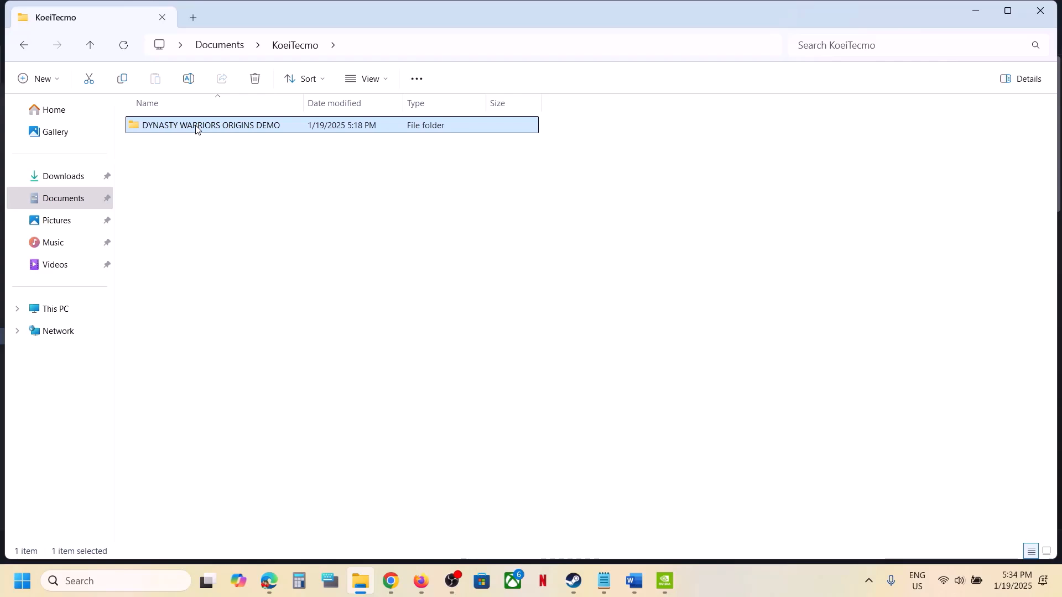
double_click(197, 129)
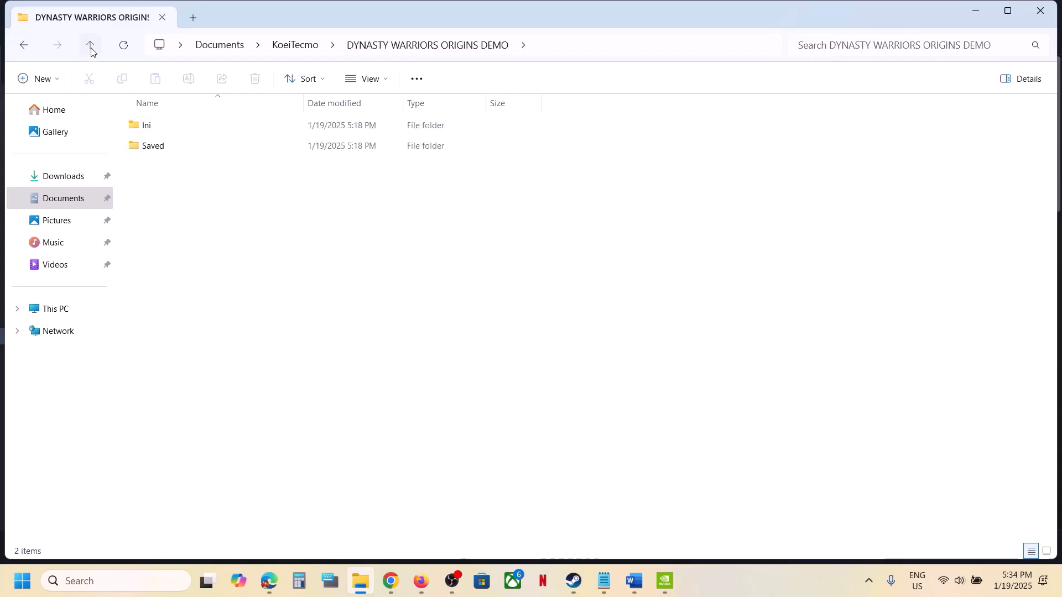
left_click(90, 48)
Back up the DYNASTY WARRIORS ORIGINS DEMO folder by copying it to the desktop.
right_click(192, 127)
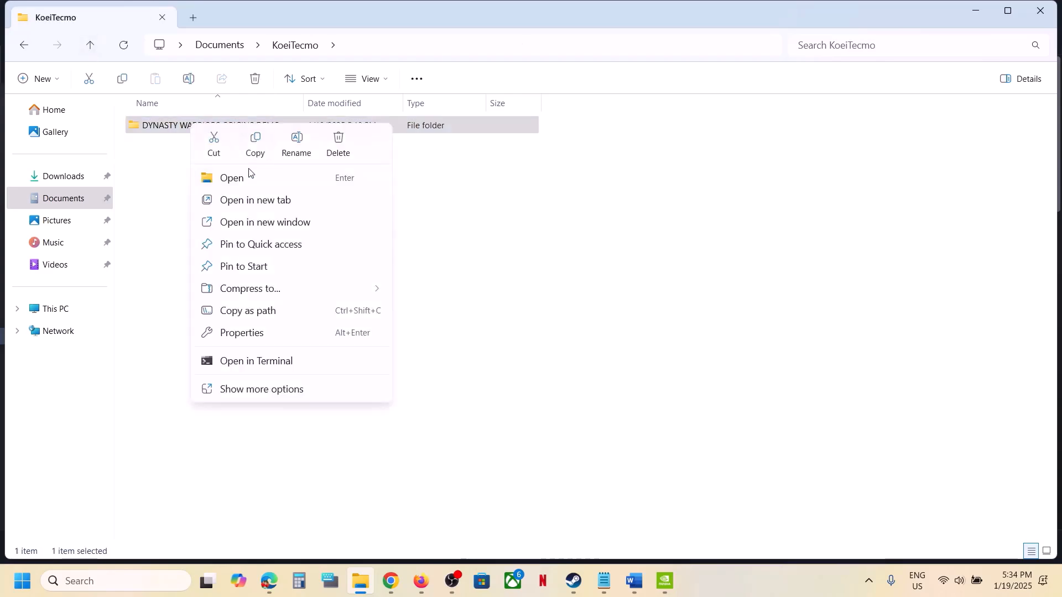
left_click(259, 141)
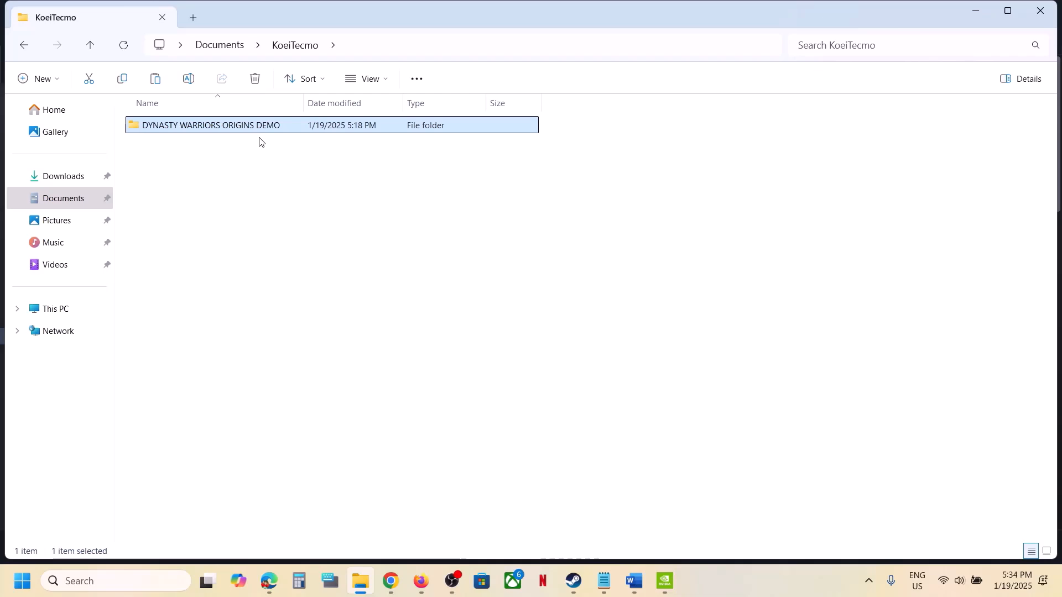
key("super+d")
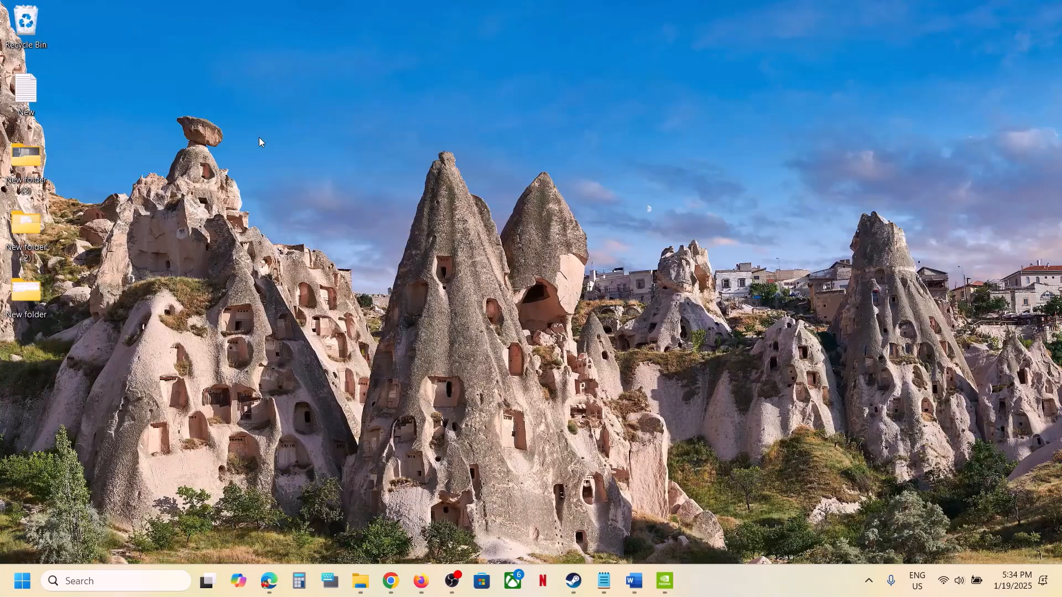
key("ctrl+v")
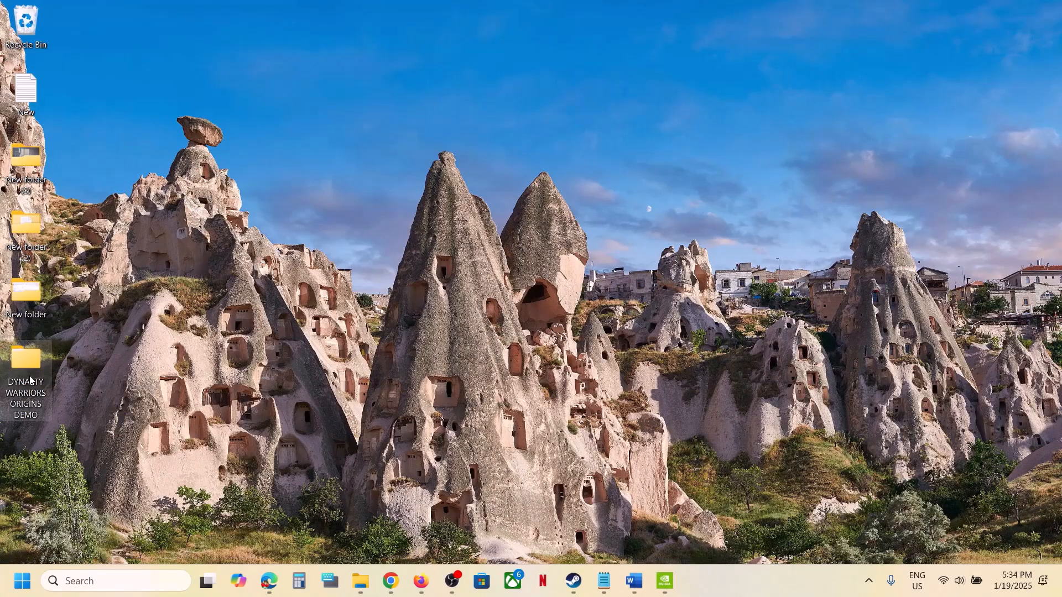
key("F2")
Rename the original game folder in Documents > KoeiTecmo as DYNASTY WARRIORS ORIGINS DEMO.old.
left_click(361, 575)
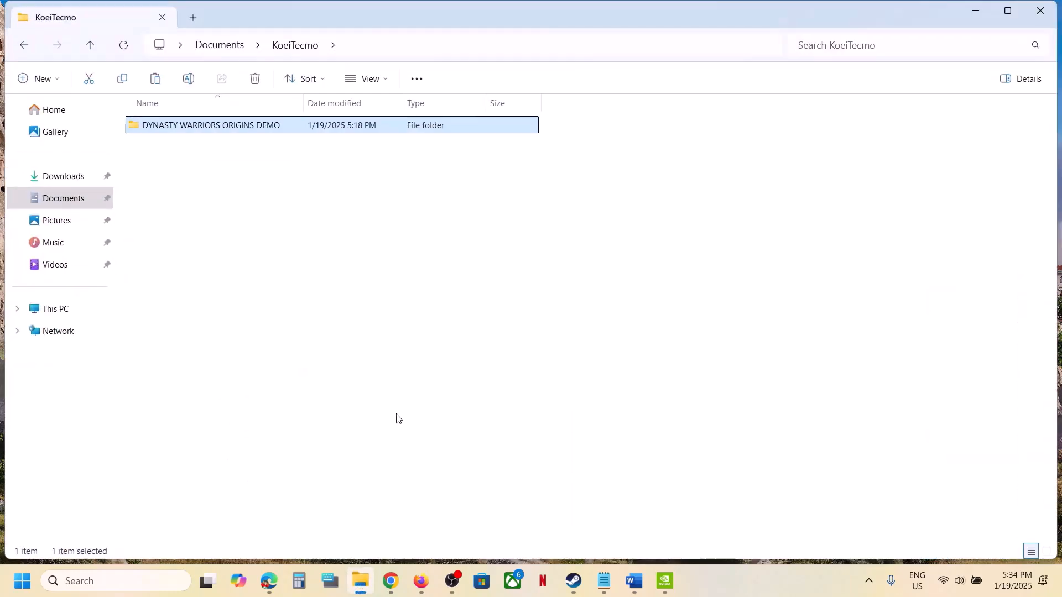
right_click(239, 127)
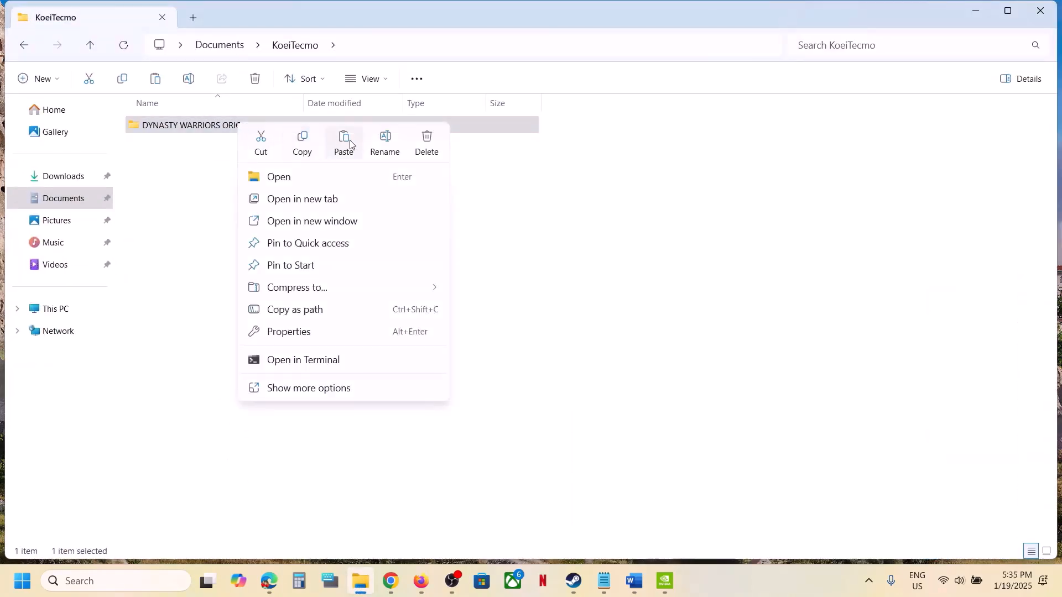
left_click(386, 142)
left_click(293, 123)
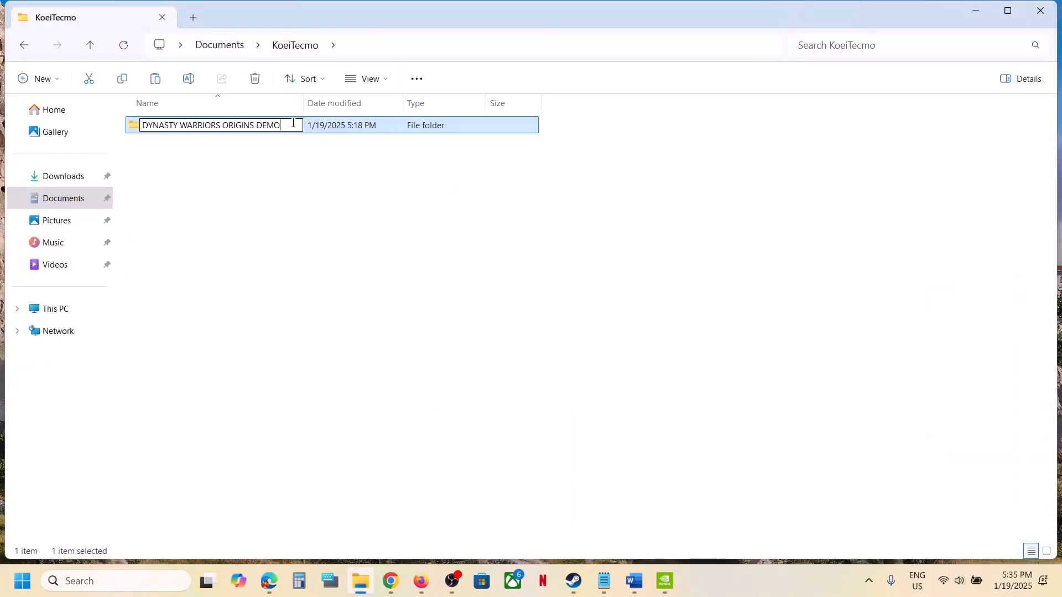
type(".old")
key("Return")
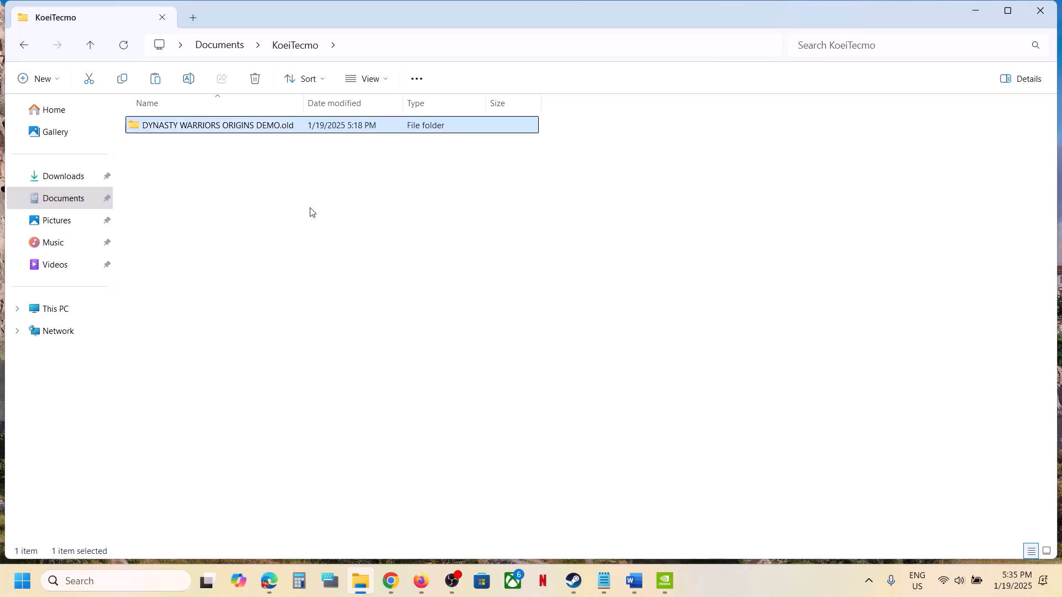
left_click(310, 209)
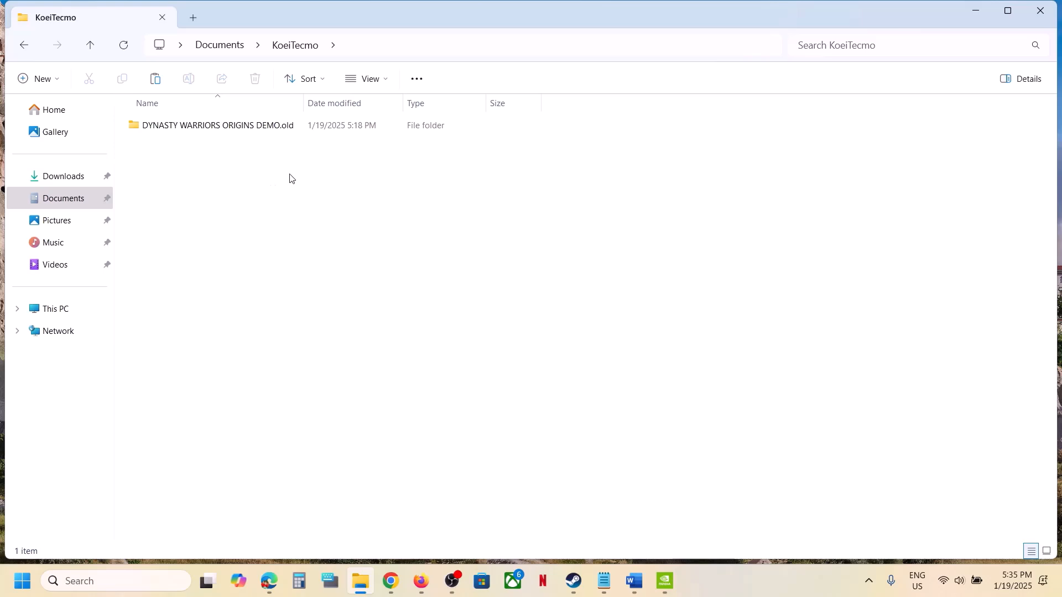
Return to the Word notes and review the warning about losing save game progress.
left_click(634, 581)
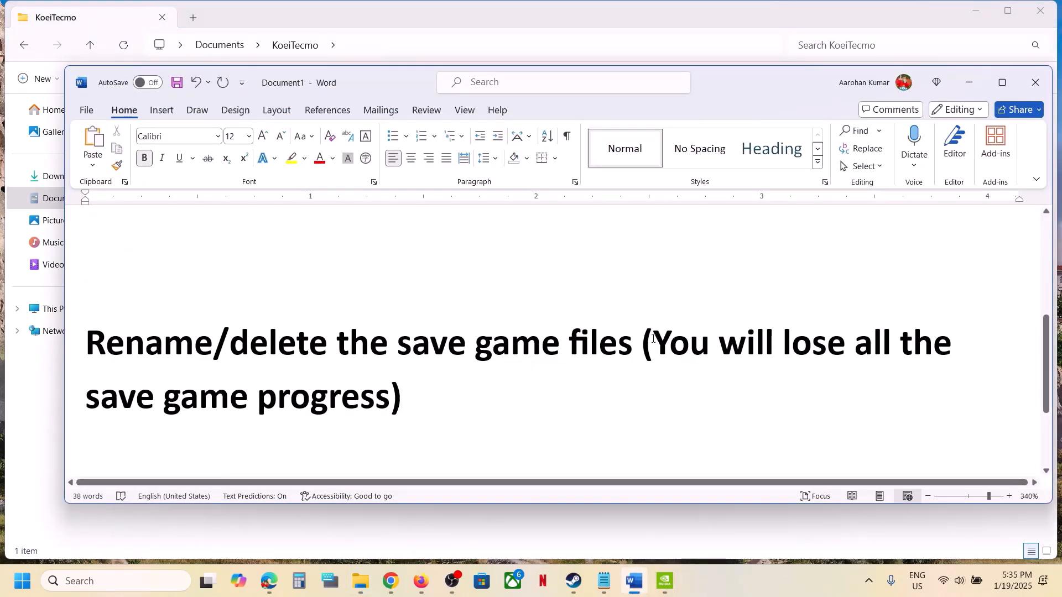
double_click(653, 338)
left_click(727, 377, "shift")
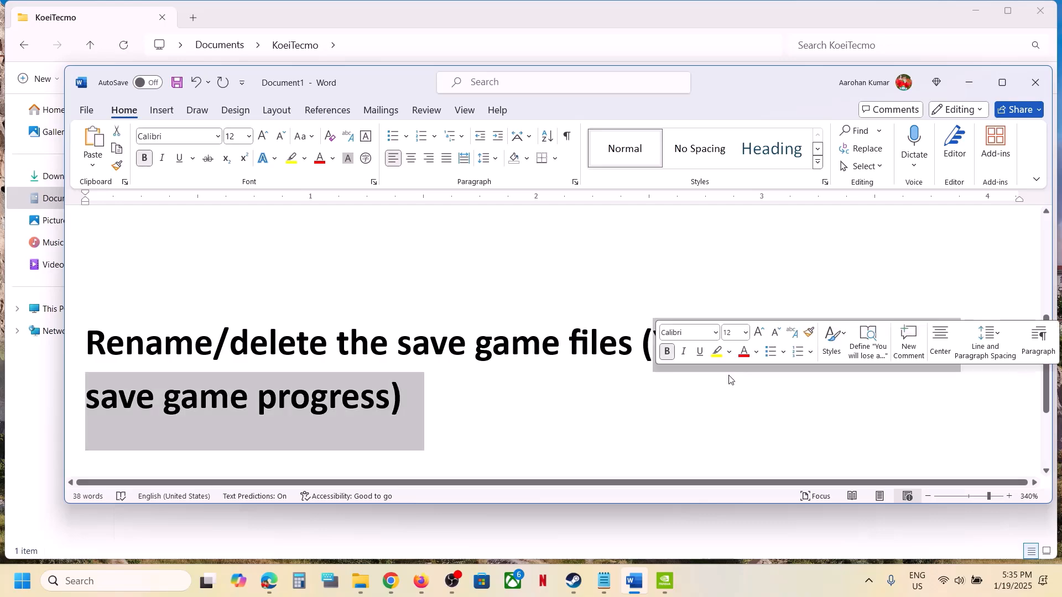
key("Right")
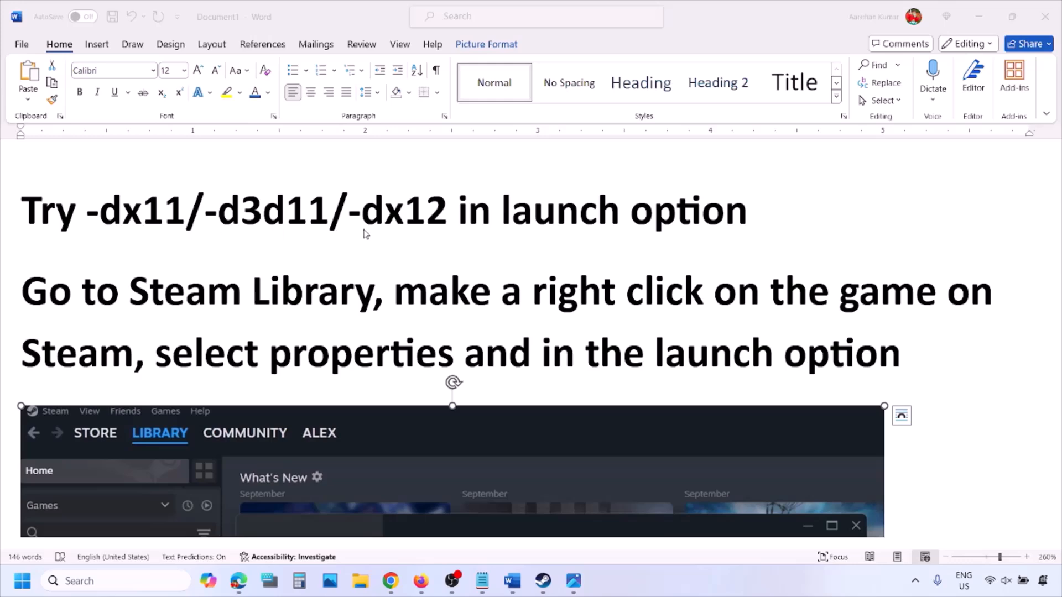
Read the notes on opening the game's Steam properties and setting a DirectX launch option, including the example screenshot.
scroll(285, 326, "down", 3)
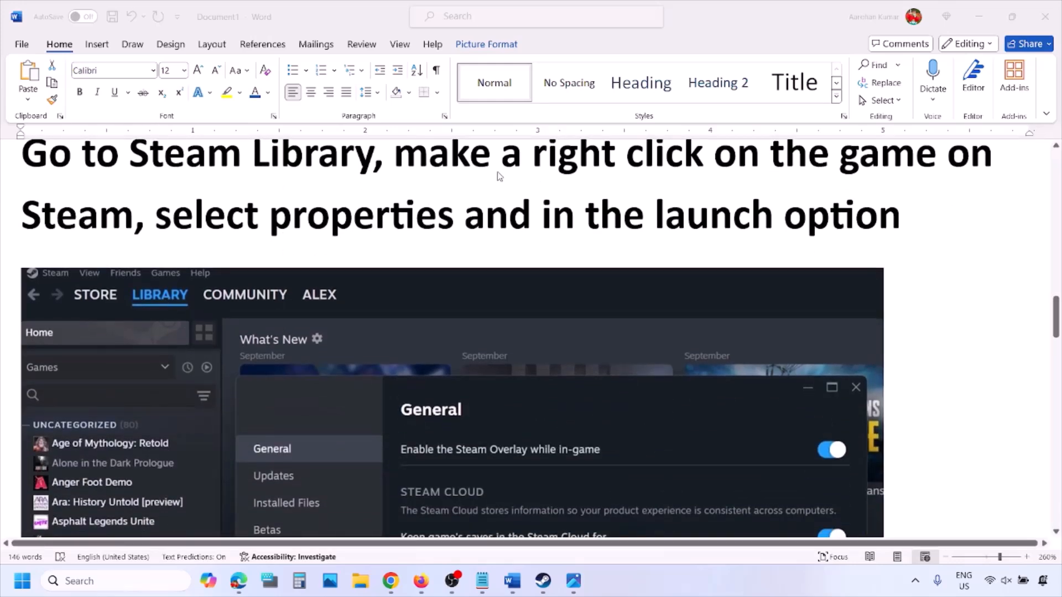
left_click_drag(395, 160, 862, 161)
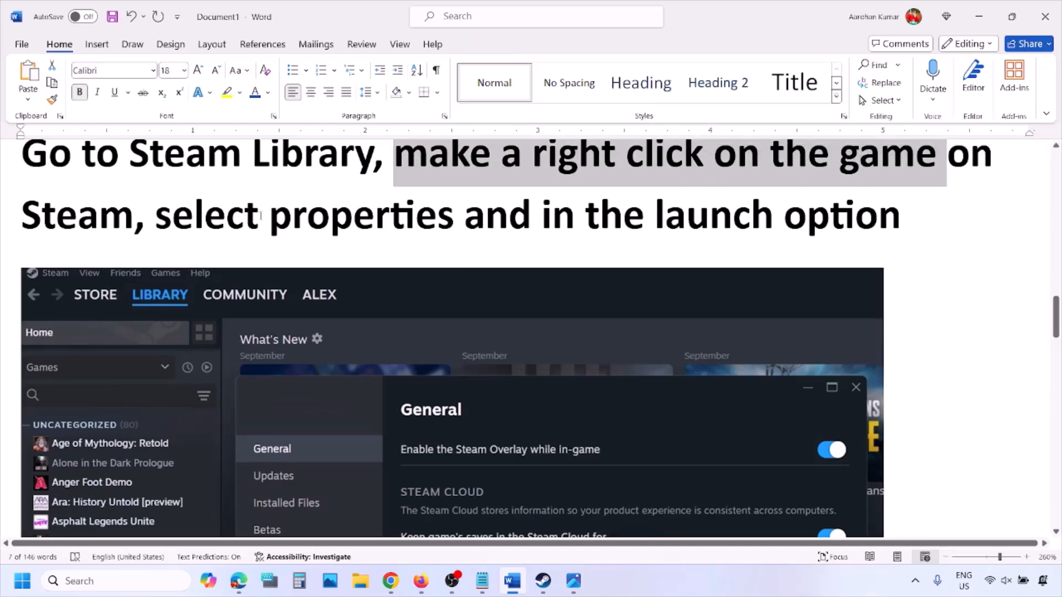
left_click_drag(261, 215, 460, 219)
scroll(458, 221, "down", 7)
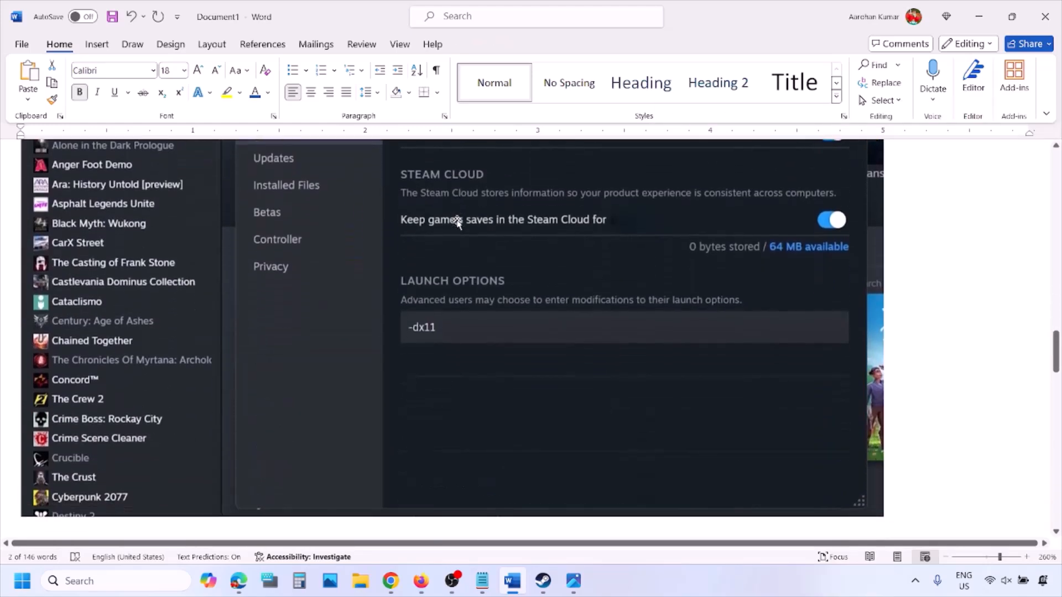
Review the example screenshots in the Word notes for the -dx11, -d3d11 and -dx12 launch options.
scroll(458, 221, "up", 2)
right_click(458, 184)
left_click(416, 402)
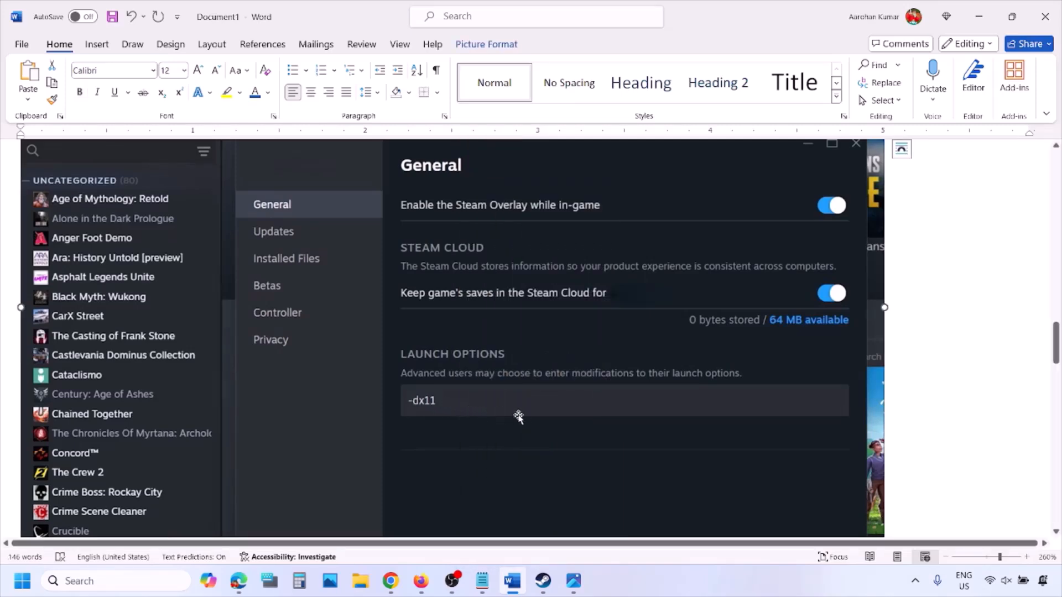
scroll(524, 420, "down", 10)
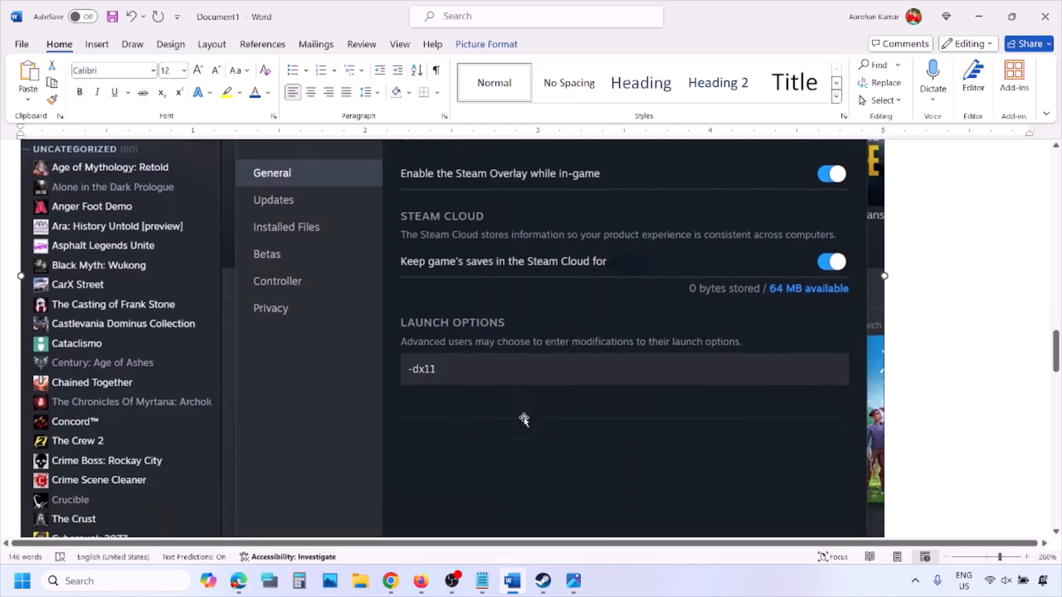
scroll(524, 420, "down", 5)
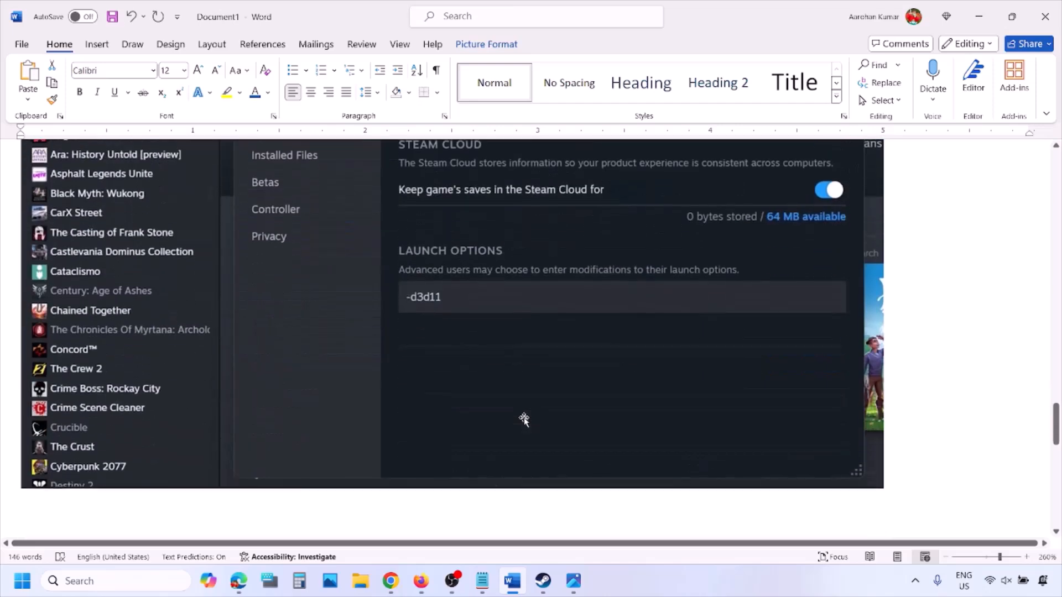
scroll(463, 316, "up", 1)
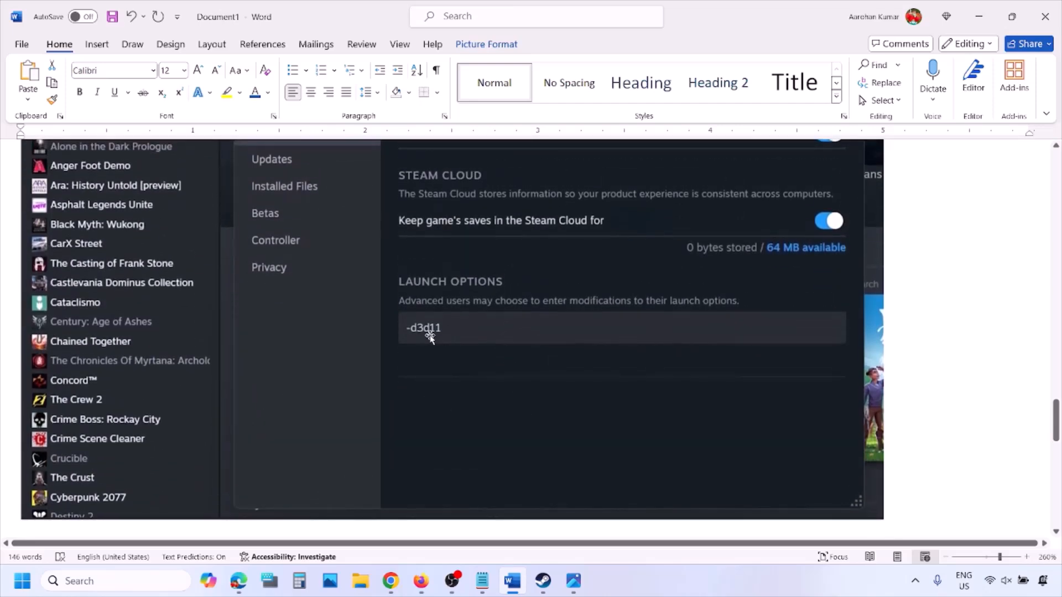
scroll(476, 339, "down", 10)
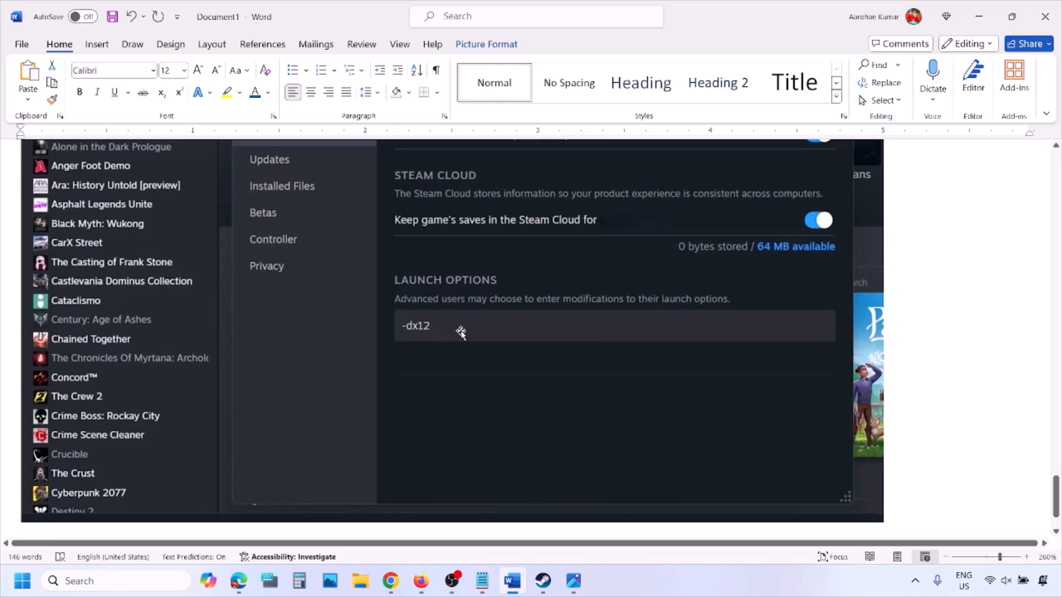
Leave the notes and open the Windows power options to locate the Restart command.
left_click(673, 587)
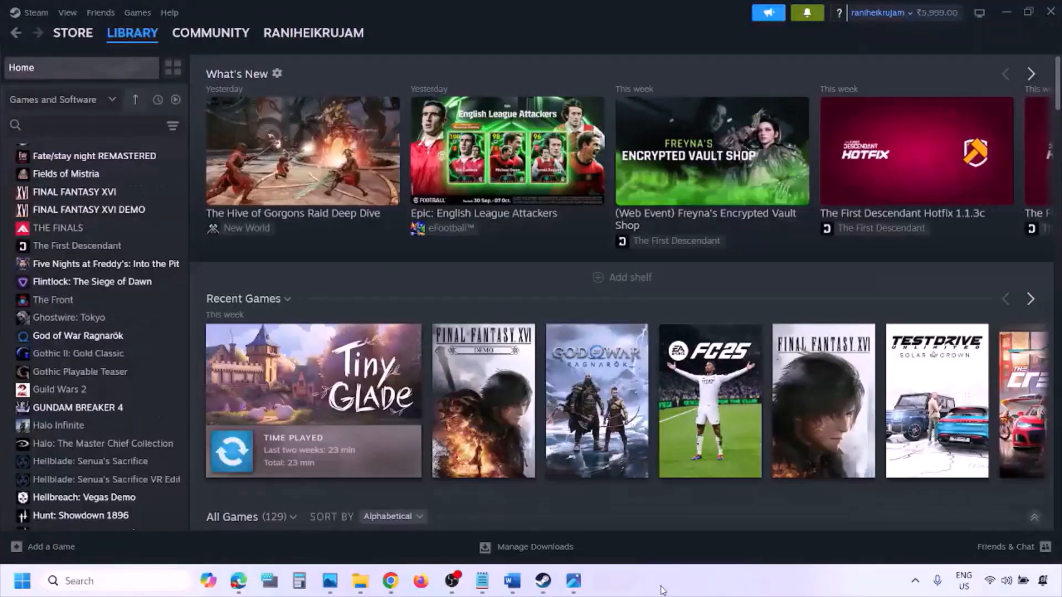
left_click(23, 583)
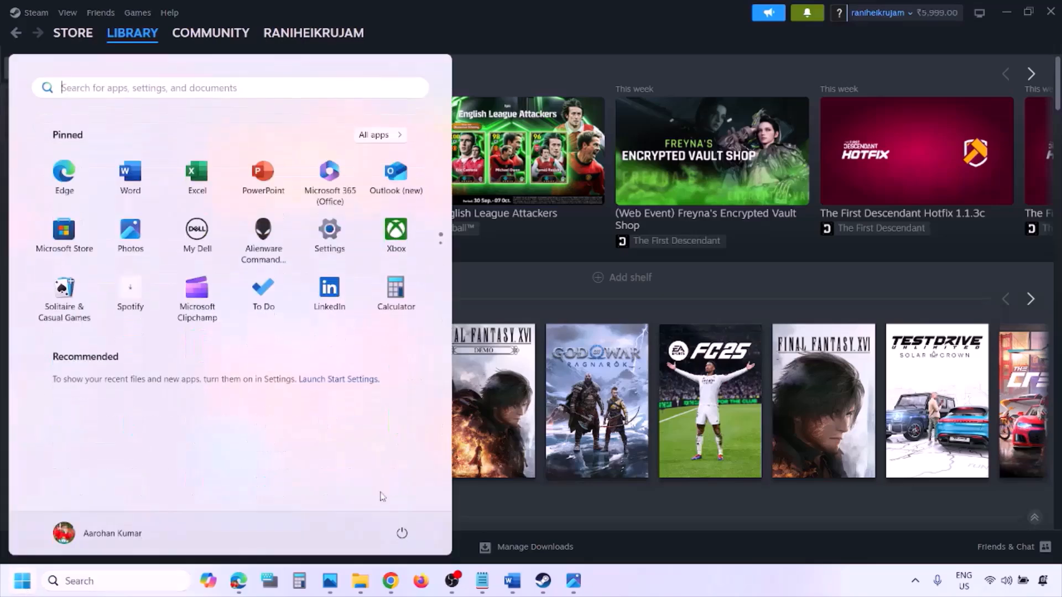
left_click(402, 533)
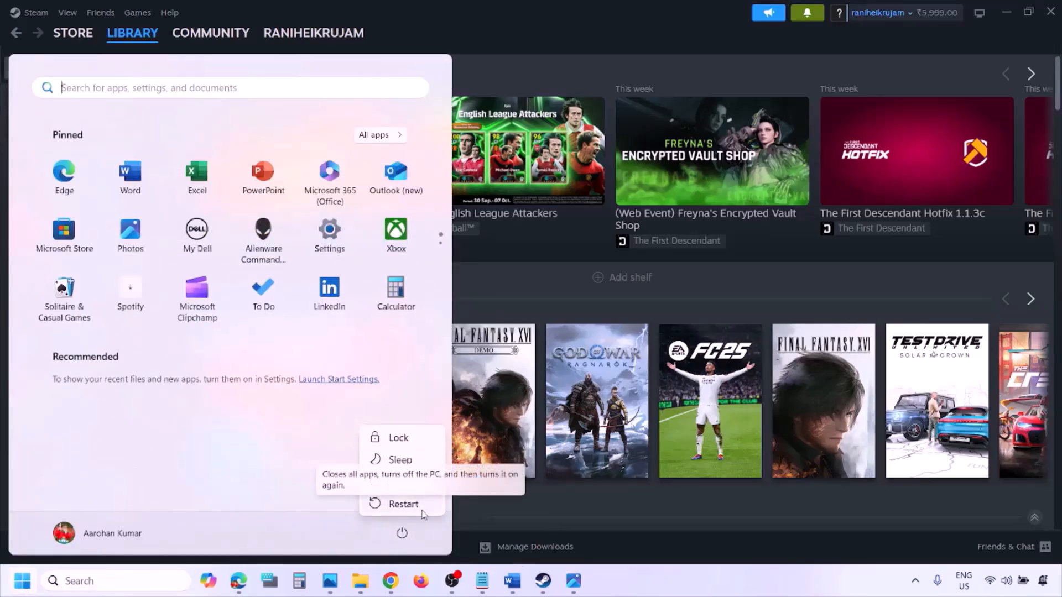
Switch to the Word notes and highlight Step 2 about running the game as administrator and in compatibility mode.
left_click(514, 586)
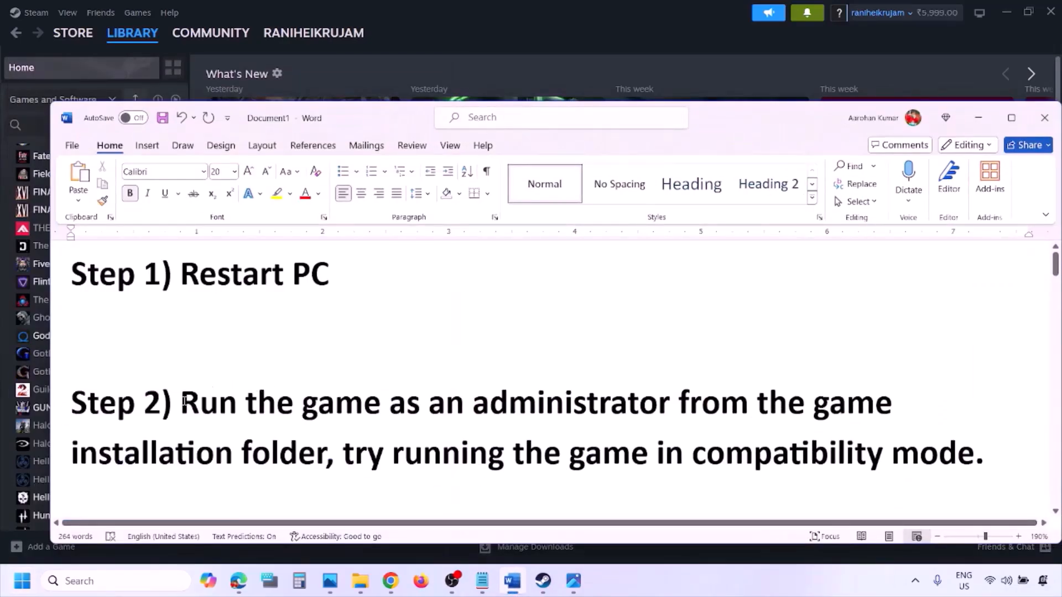
left_click_drag(184, 400, 298, 437)
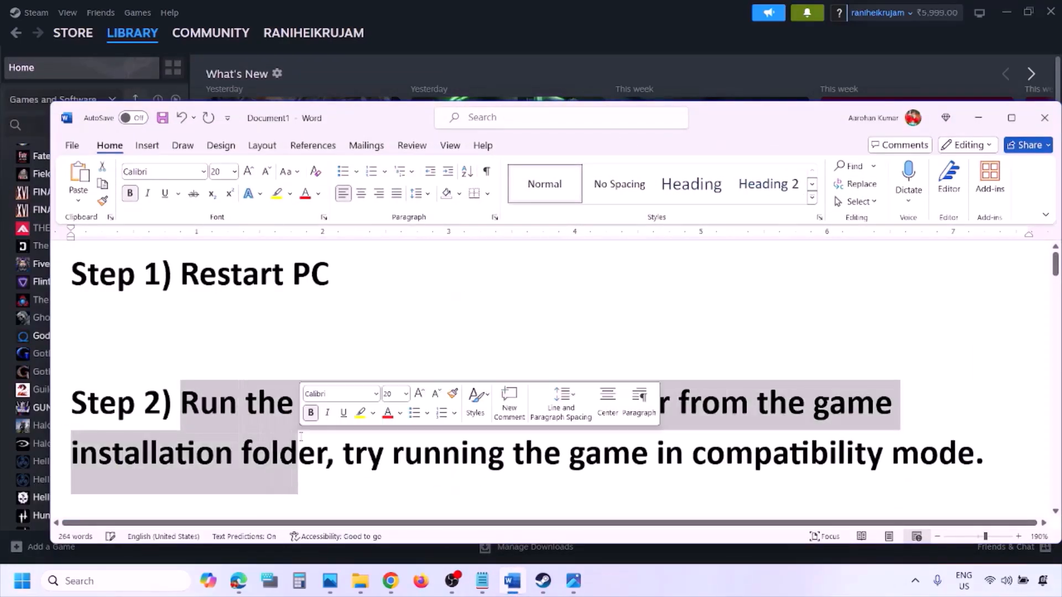
left_click(301, 437)
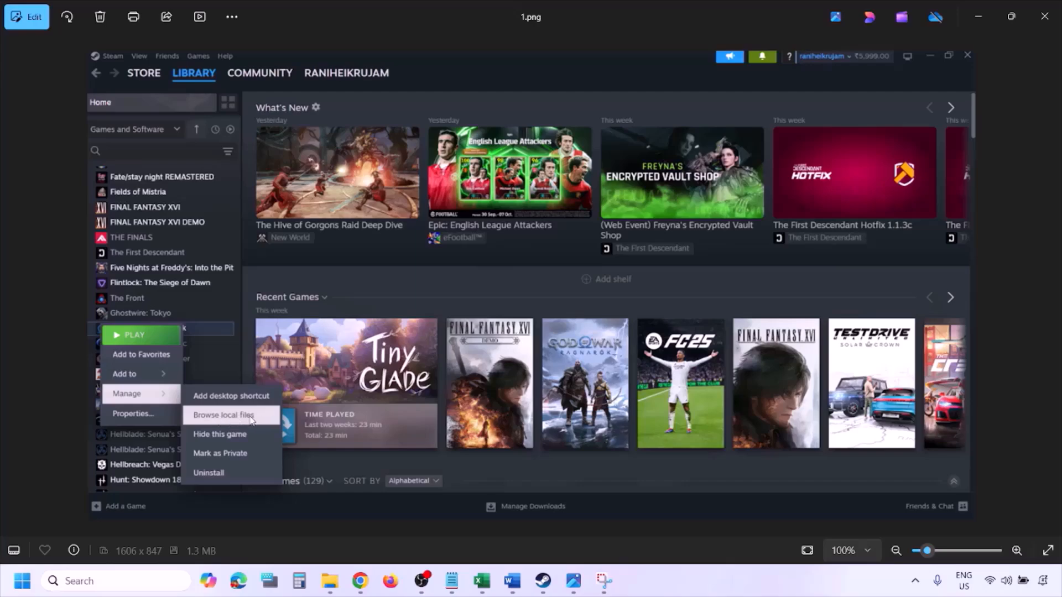
Examine 1.png and 2.png for how to browse the game's local files and open the executable's properties.
scroll(251, 414, "up", 2)
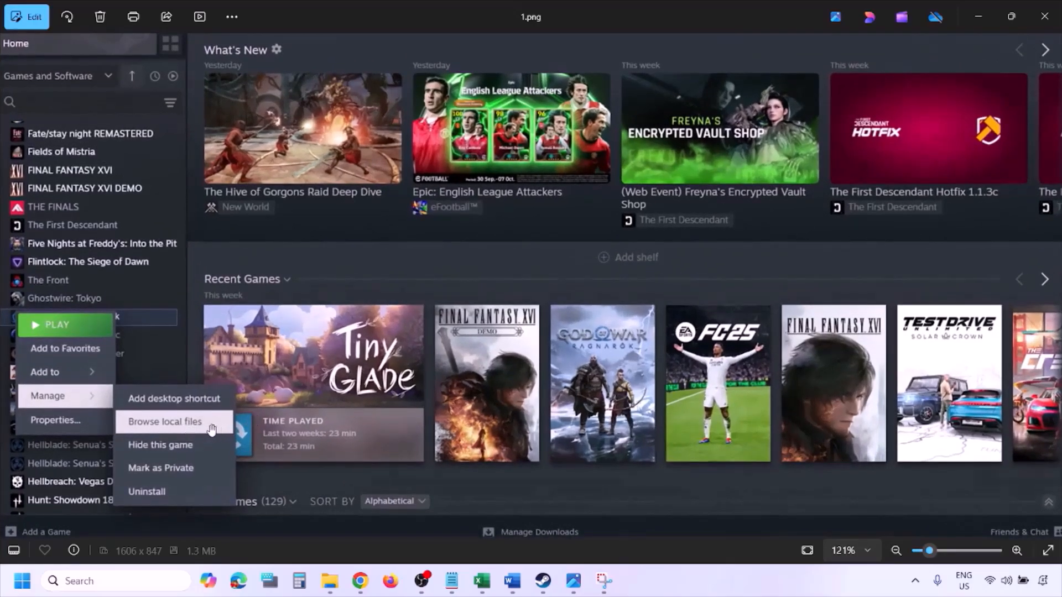
scroll(213, 428, "down", 2)
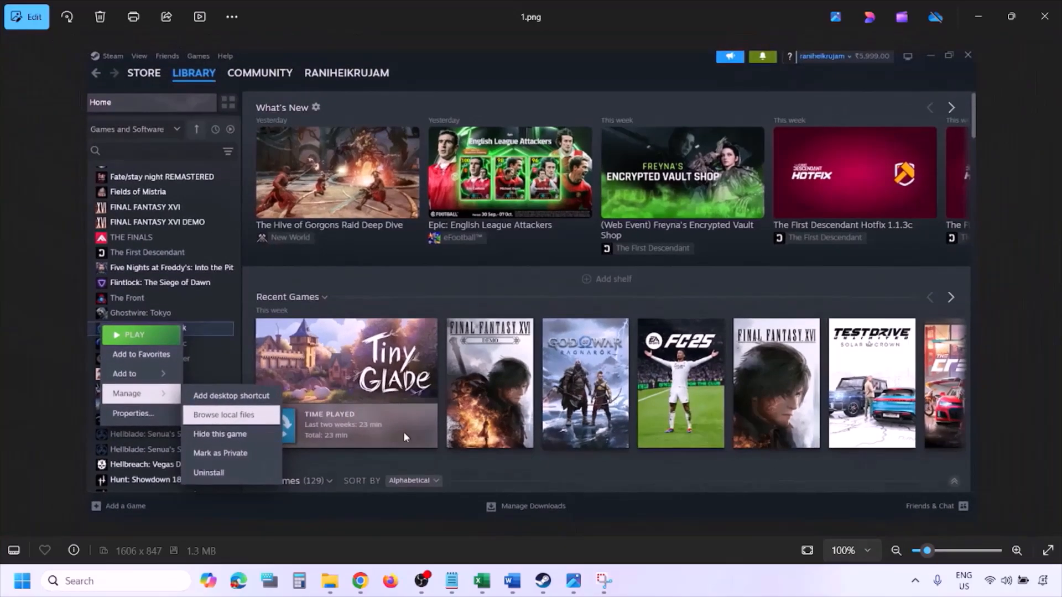
left_click(514, 387)
key("Right")
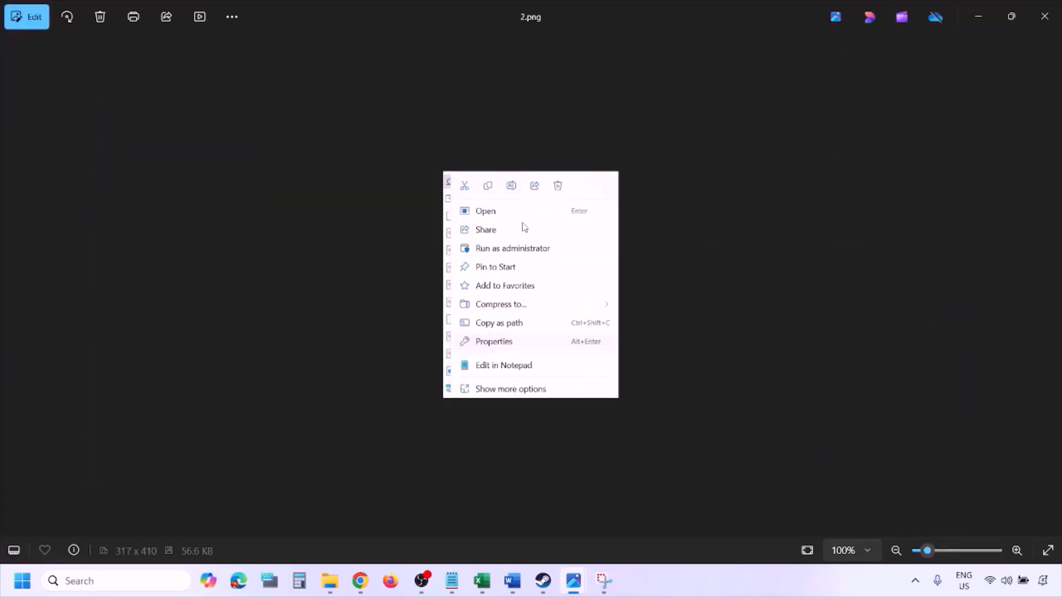
scroll(524, 334, "up", 5)
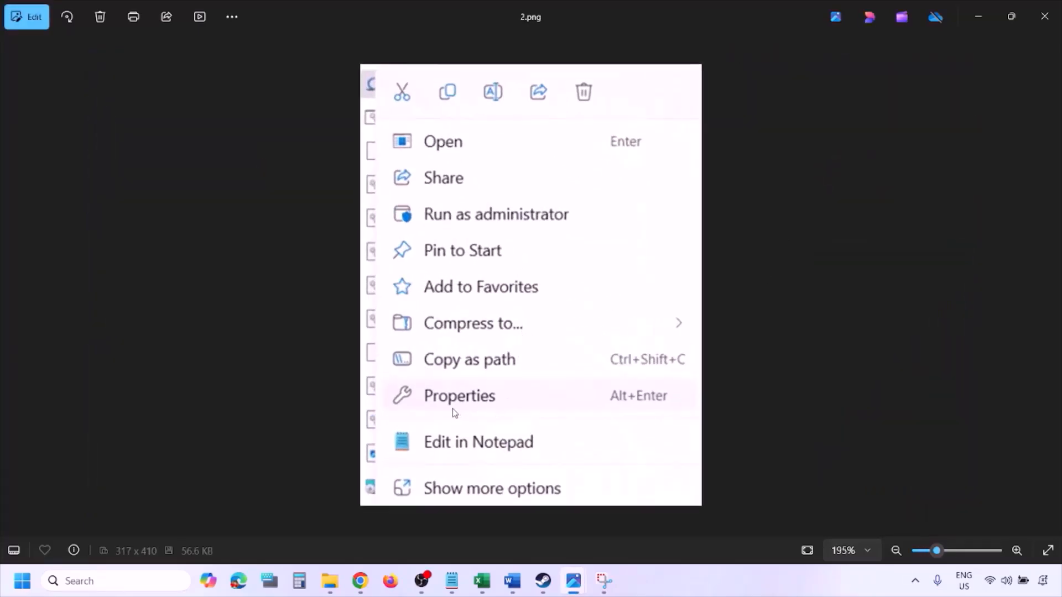
scroll(489, 408, "down", 5)
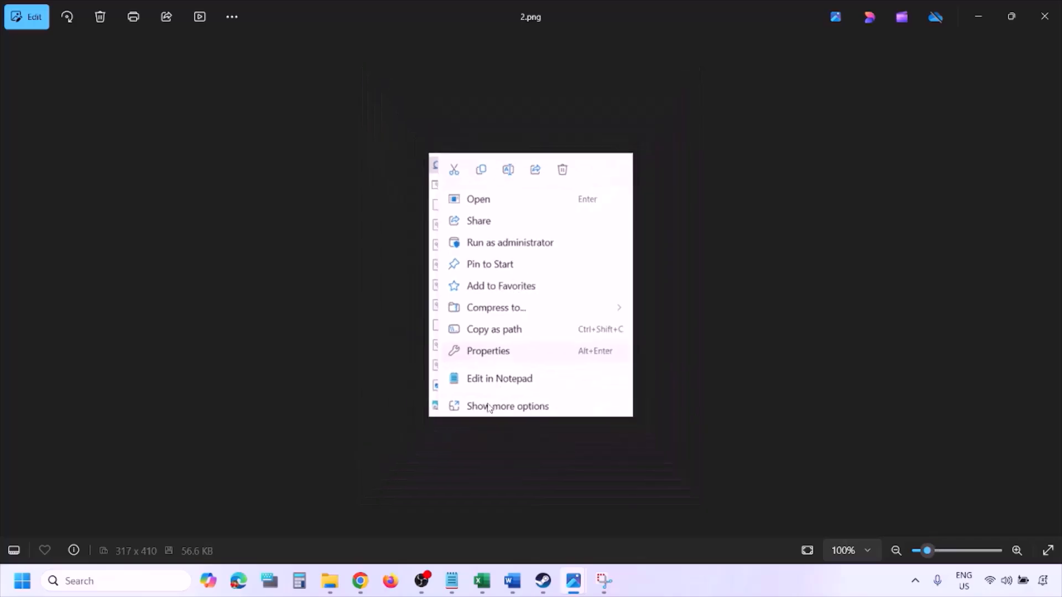
Examine 3.png for the compatibility setting that runs the game as an administrator.
key("Right")
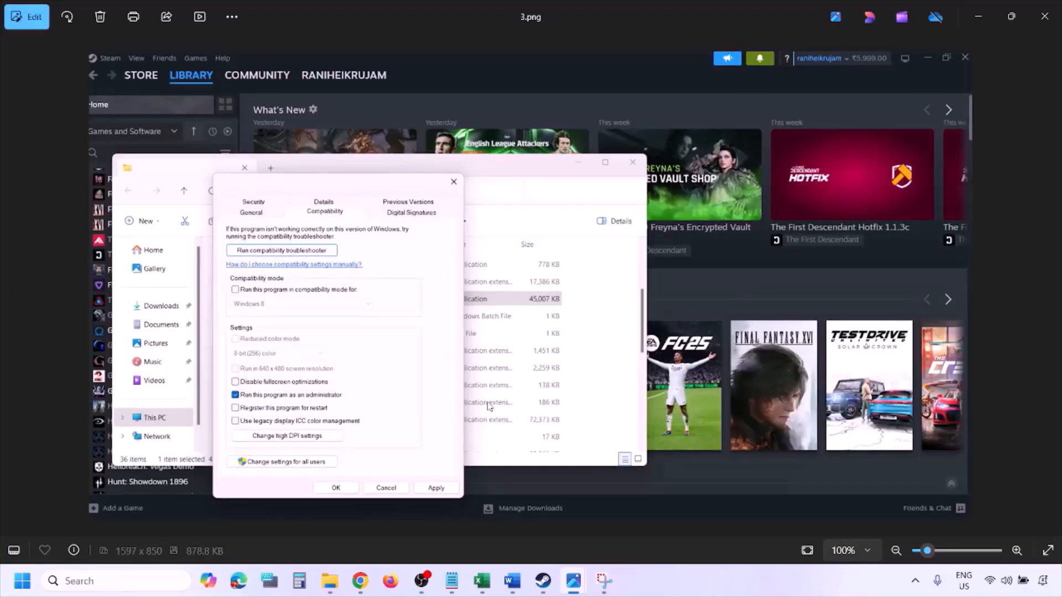
scroll(317, 313, "up", 2)
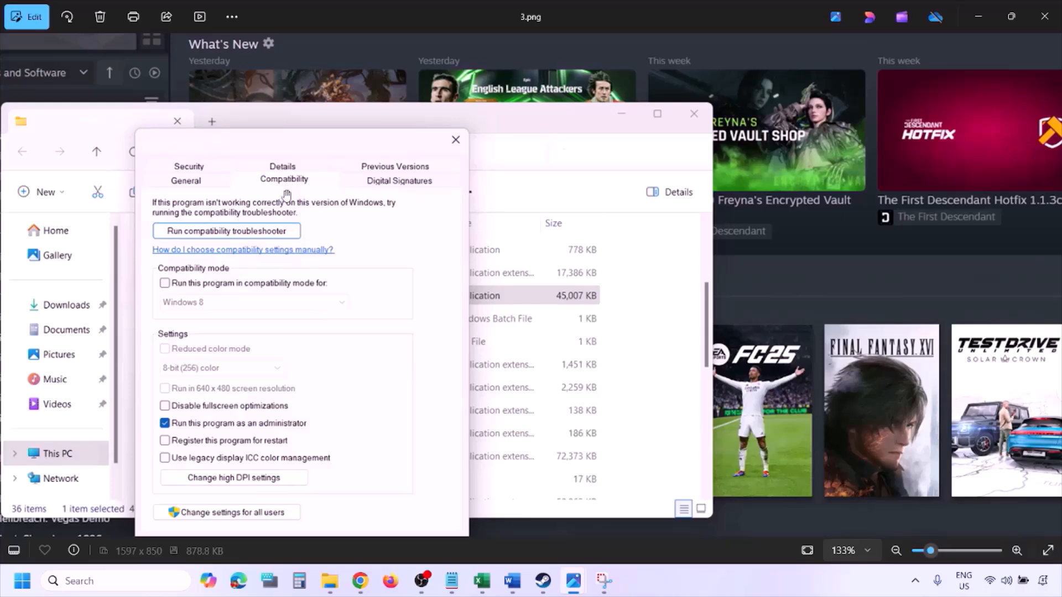
left_click_drag(235, 415, 235, 365)
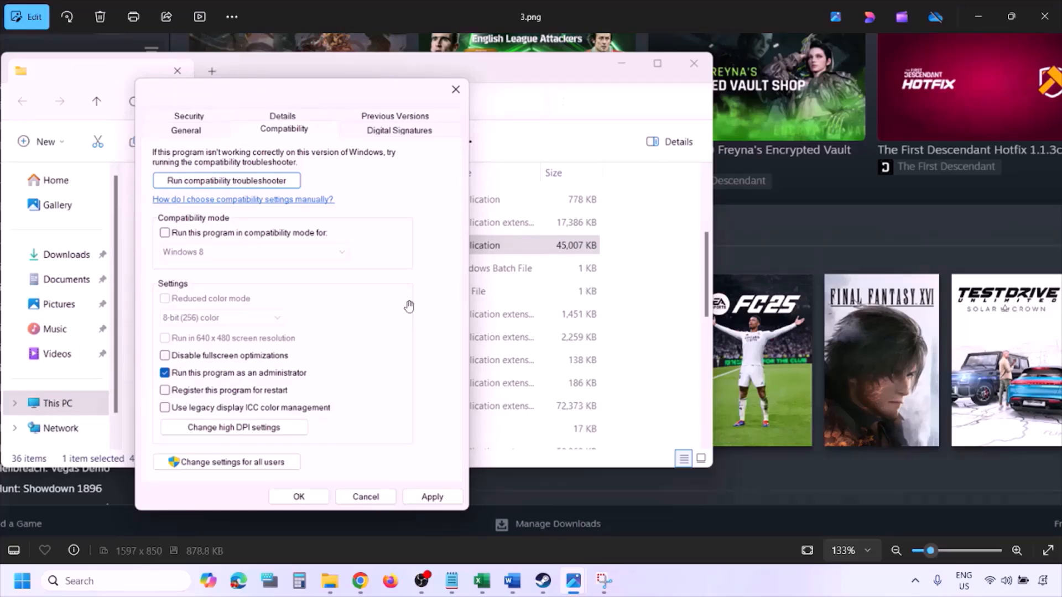
scroll(409, 306, "down", 3)
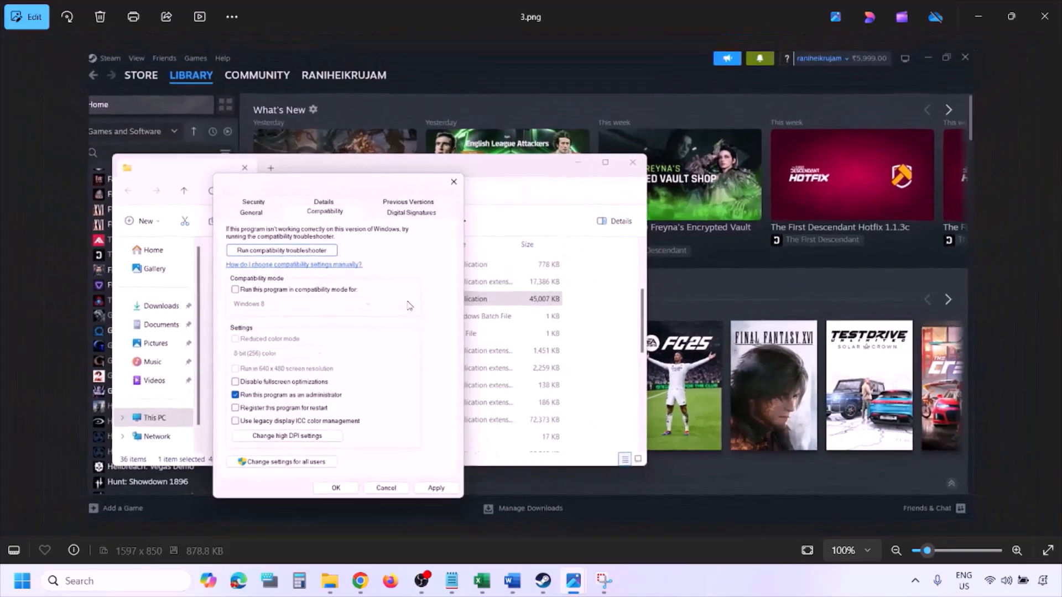
Examine 4.png and 5.png for enabling compatibility mode and choosing between Windows 8 and Windows 7.
key("Right")
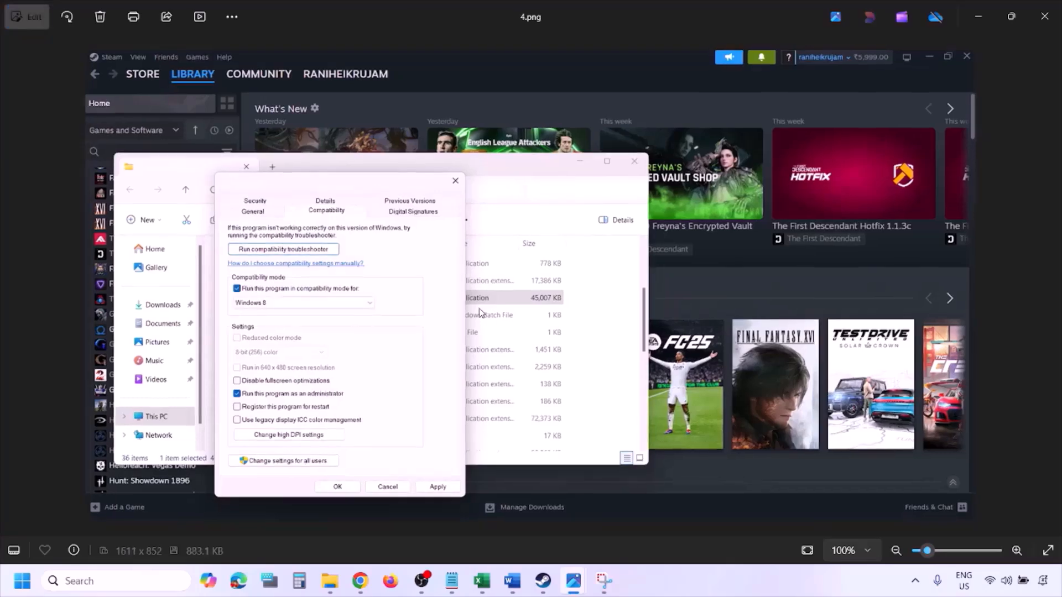
scroll(480, 313, "up", 2)
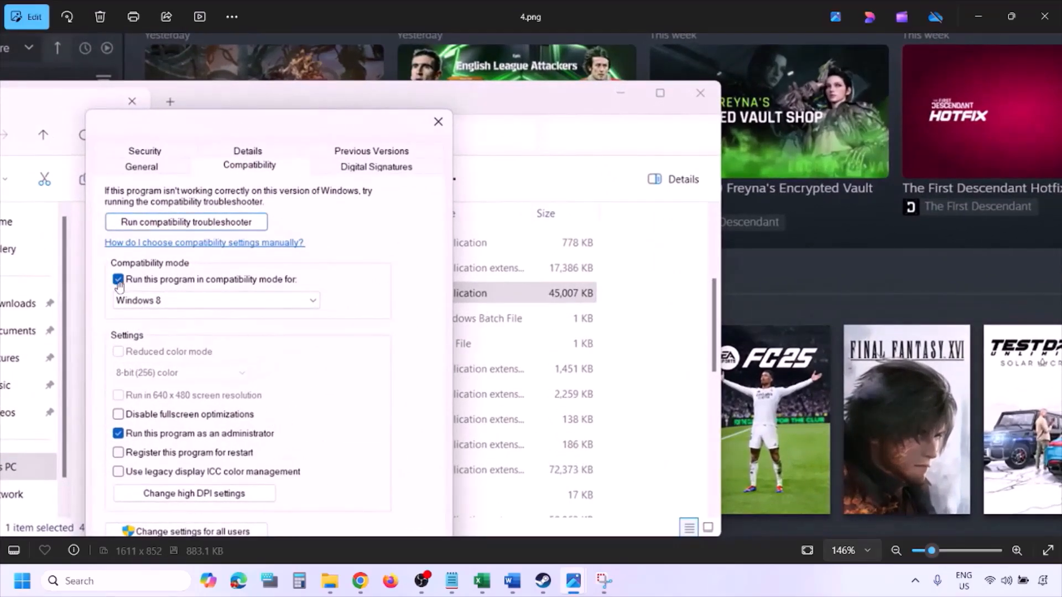
left_click_drag(141, 298, 148, 257)
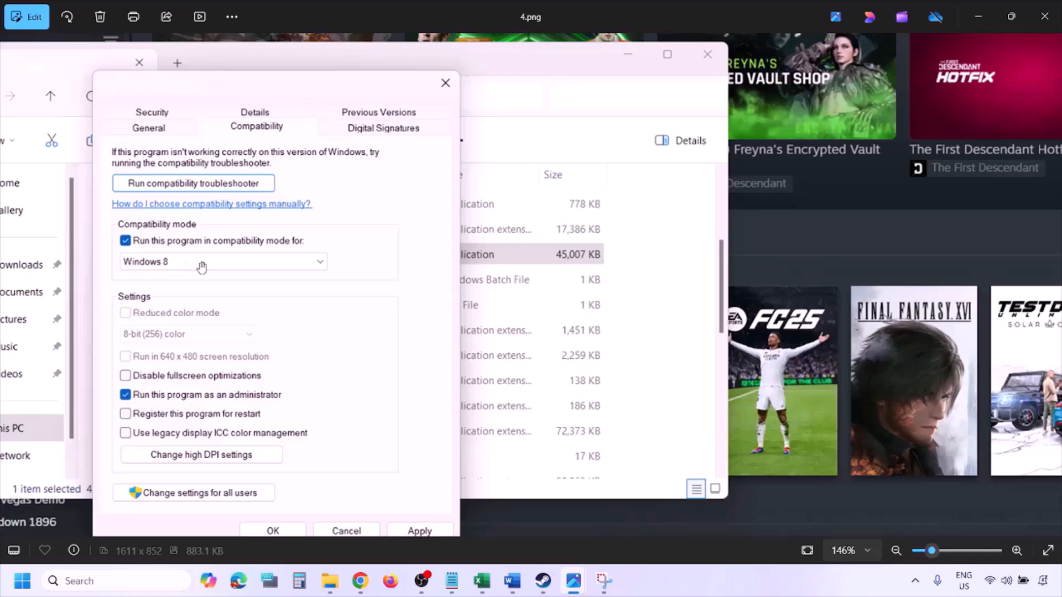
left_click_drag(409, 416, 414, 383)
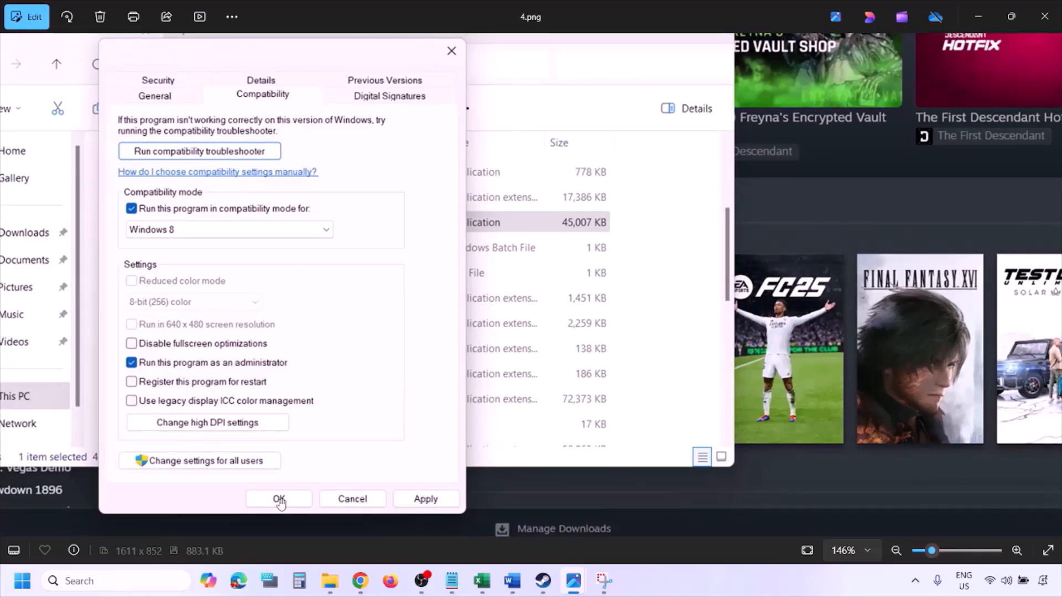
scroll(568, 391, "down", 3)
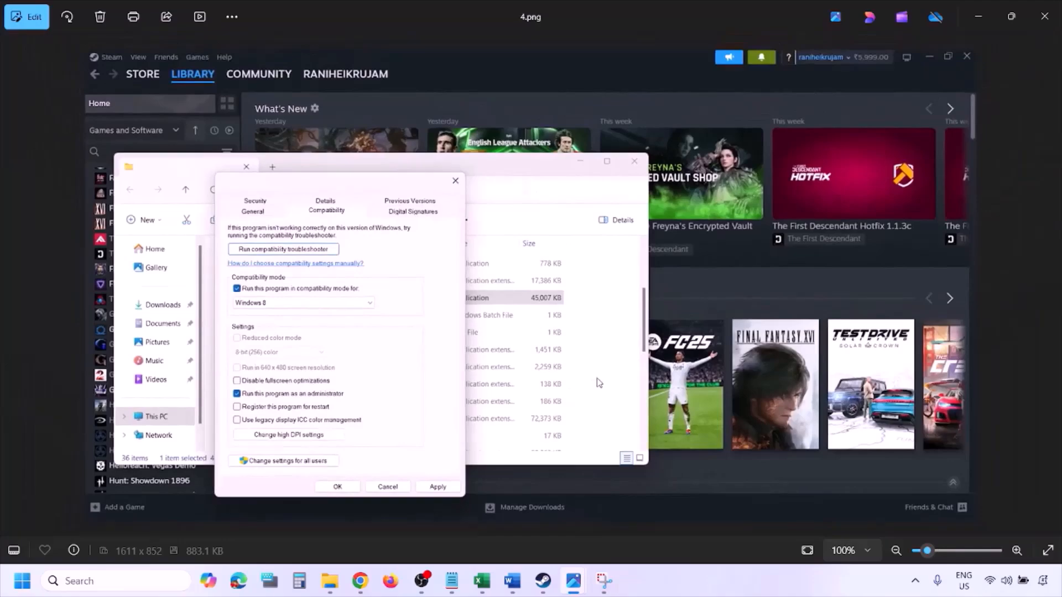
key("Right")
scroll(343, 330, "up", 3)
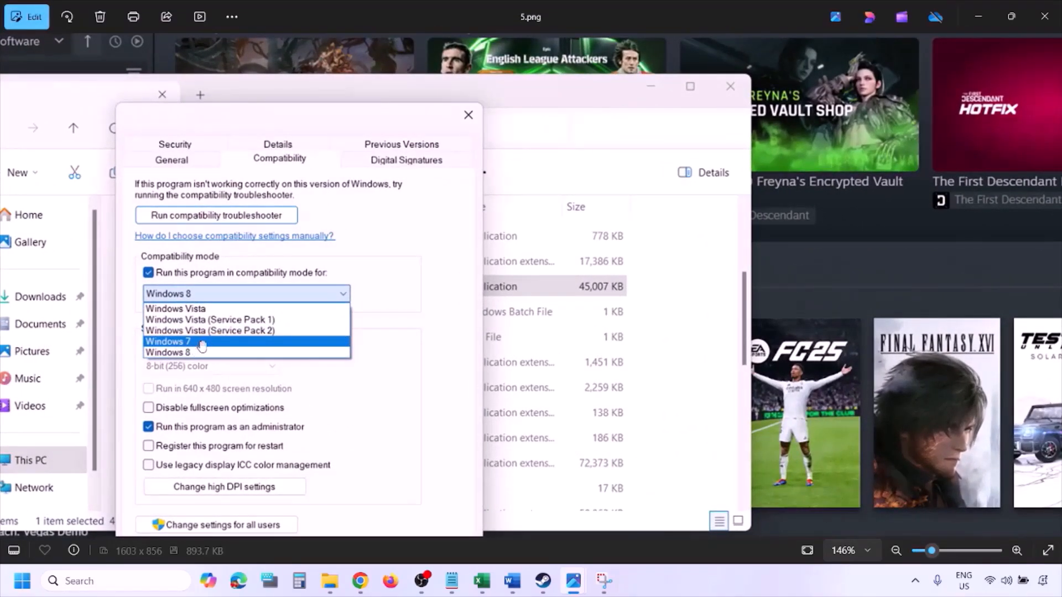
scroll(200, 349, "down", 3)
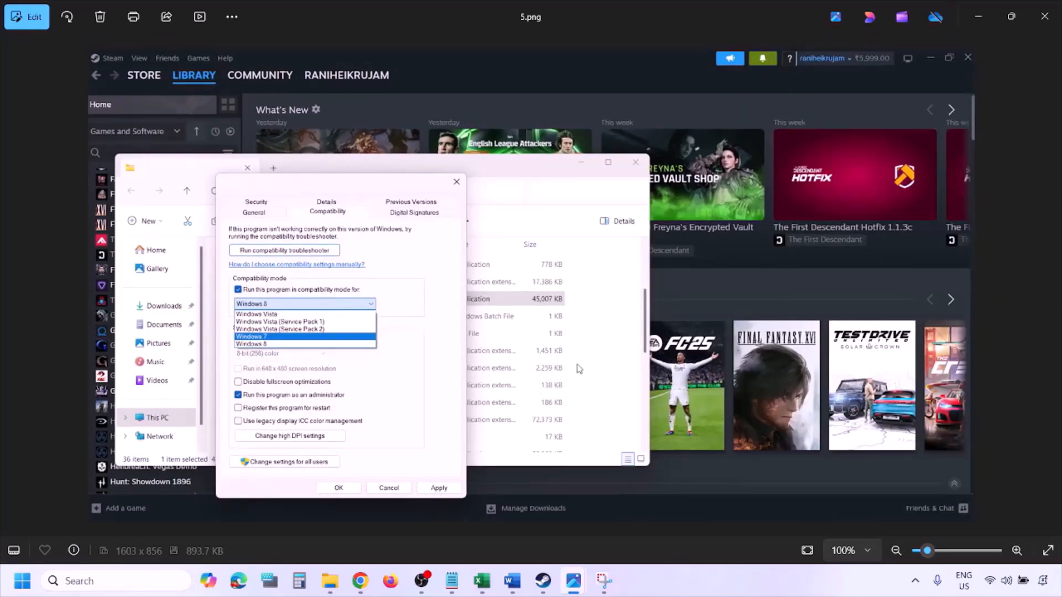
Examine 6.png for the Windows 7 compatibility mode combined with disabled fullscreen optimizations and administrator rights.
key("Right")
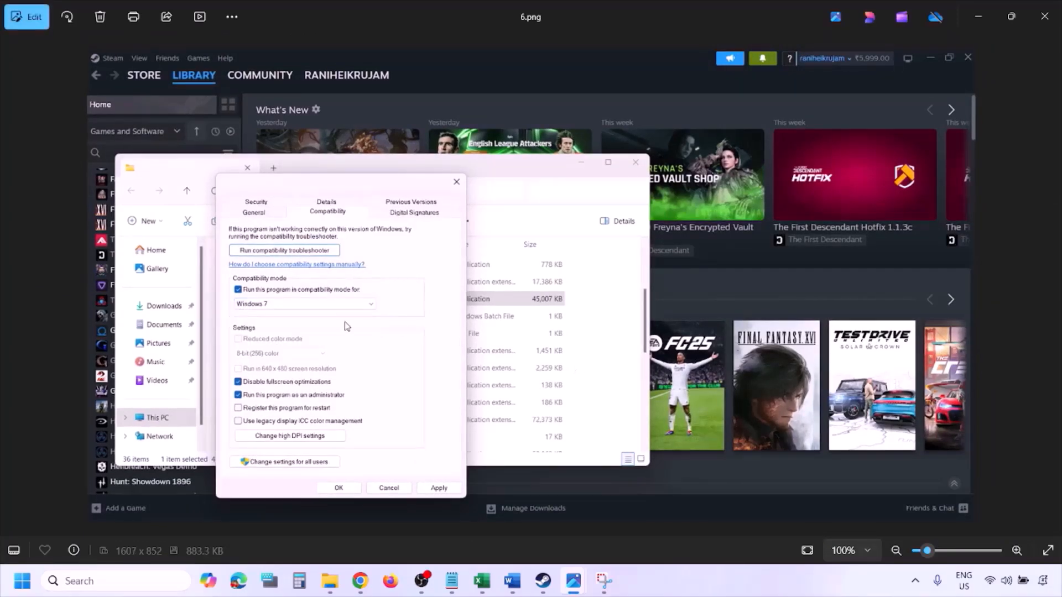
scroll(347, 326, "up", 3)
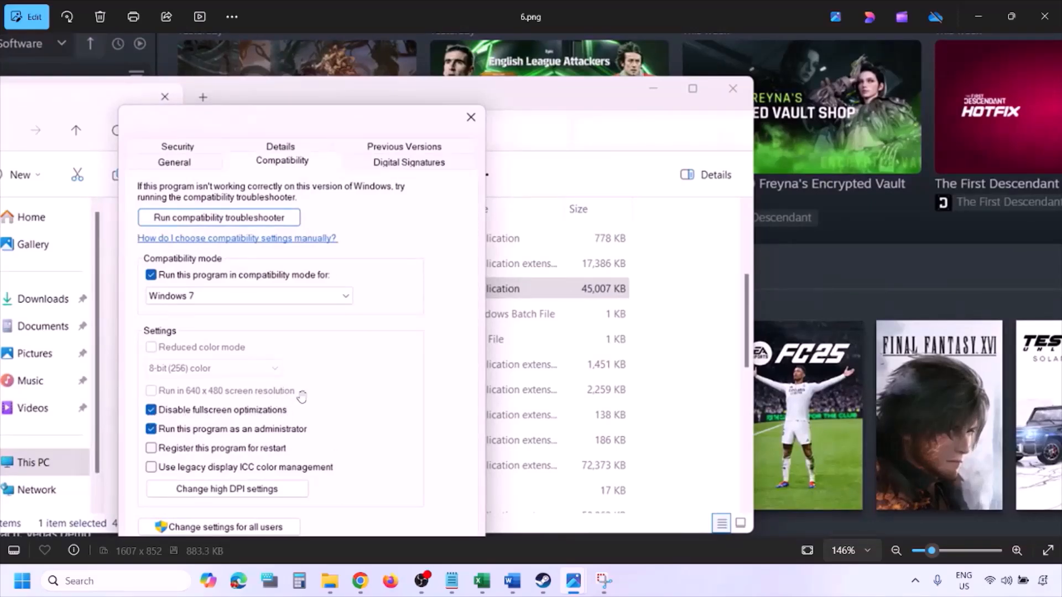
left_click_drag(301, 397, 349, 286)
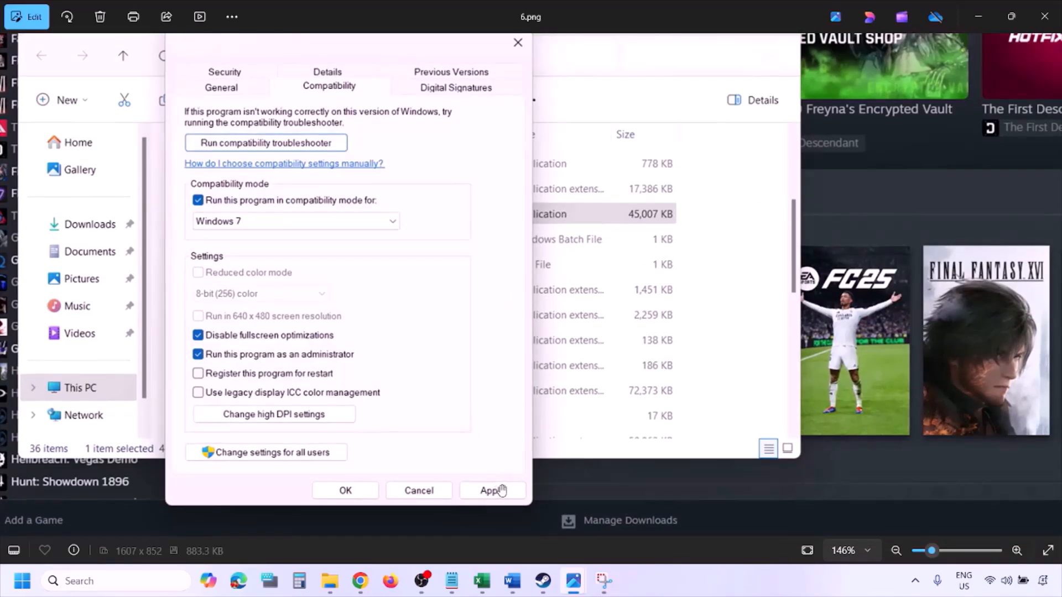
scroll(369, 491, "down", 1)
scroll(370, 491, "down", 3)
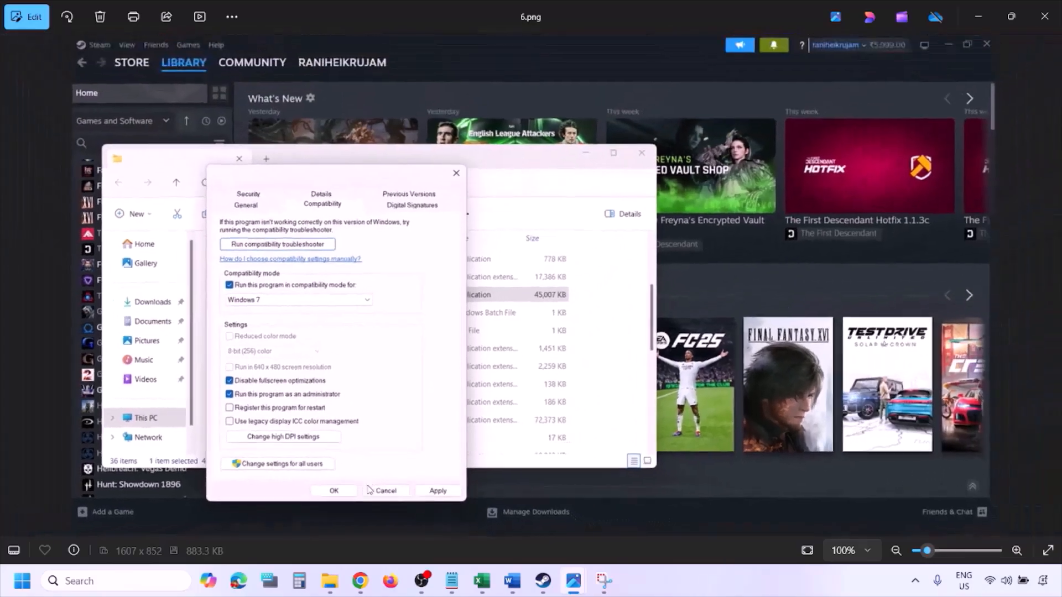
scroll(293, 379, "up", 3)
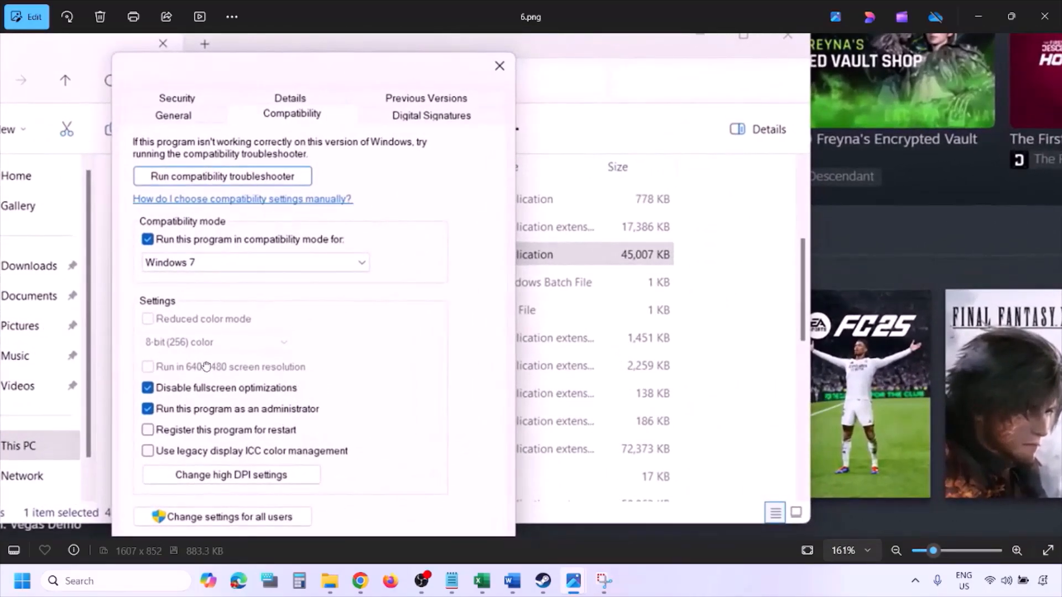
left_click_drag(206, 367, 260, 355)
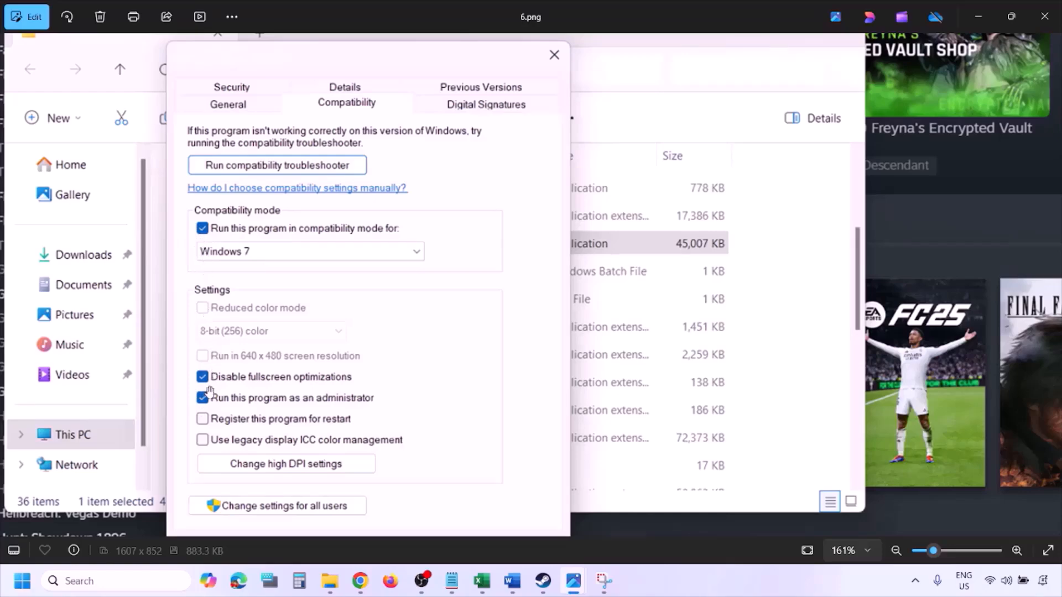
scroll(301, 324, "down", 3)
scroll(300, 324, "down", 1)
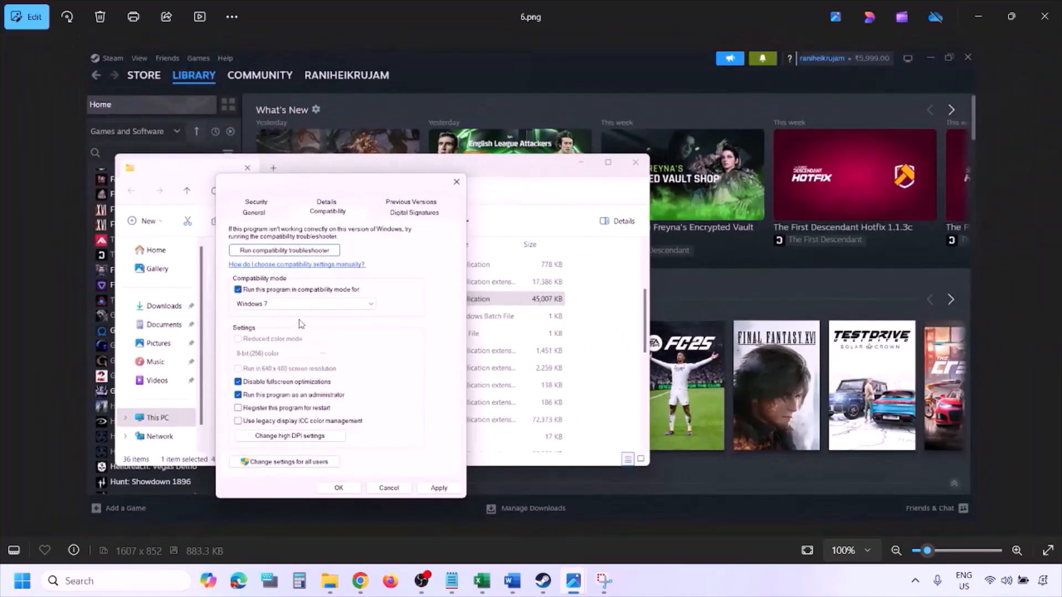
Examine 7.png for the compatibility settings with all options cleared, and return to the Word document.
key("Right")
scroll(301, 324, "up", 5)
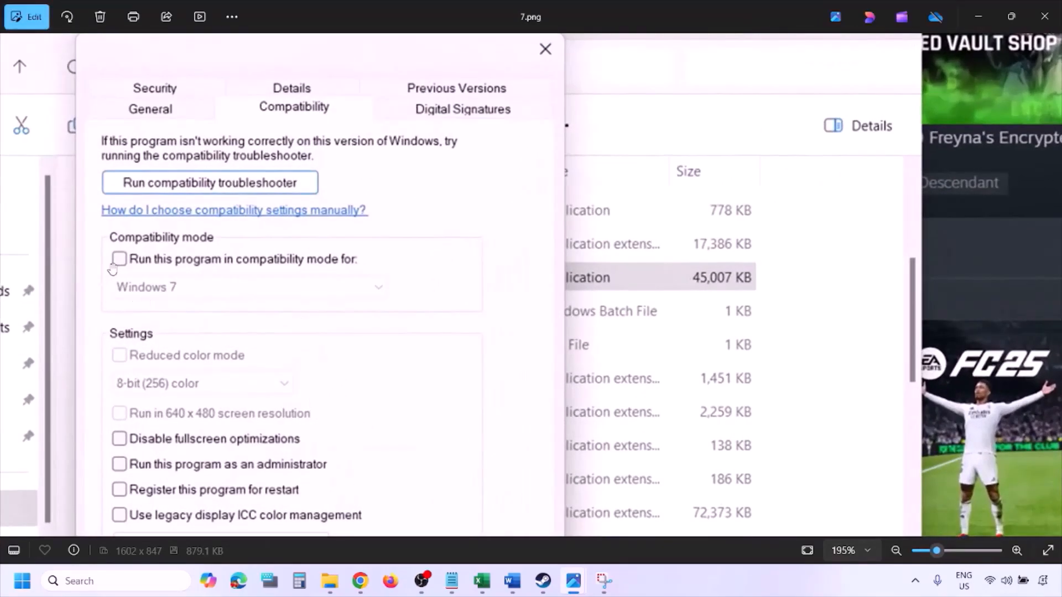
scroll(171, 358, "down", 2)
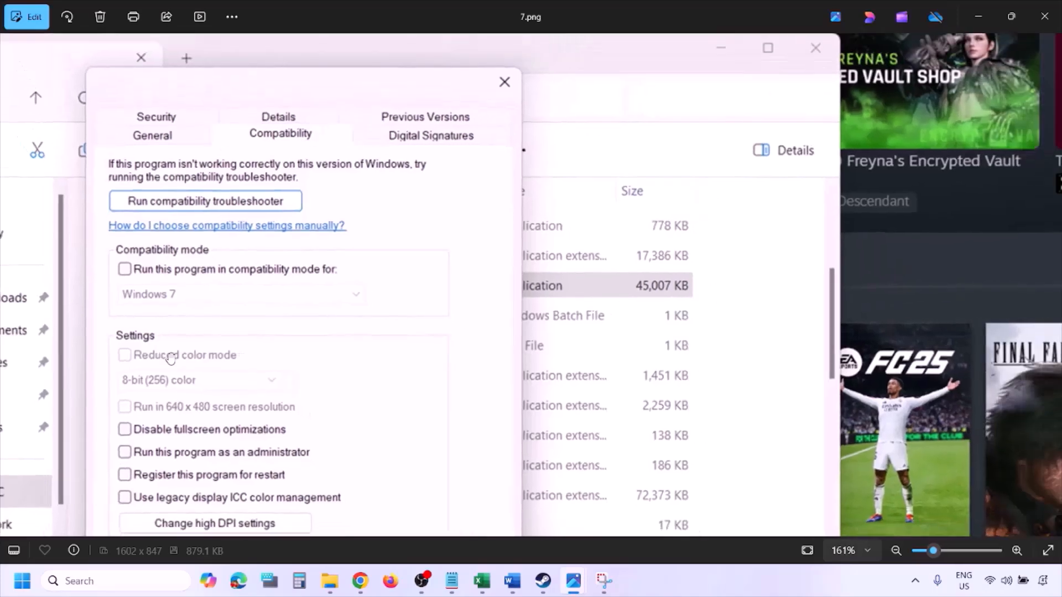
scroll(170, 358, "down", 2)
left_click_drag(272, 373, 278, 301)
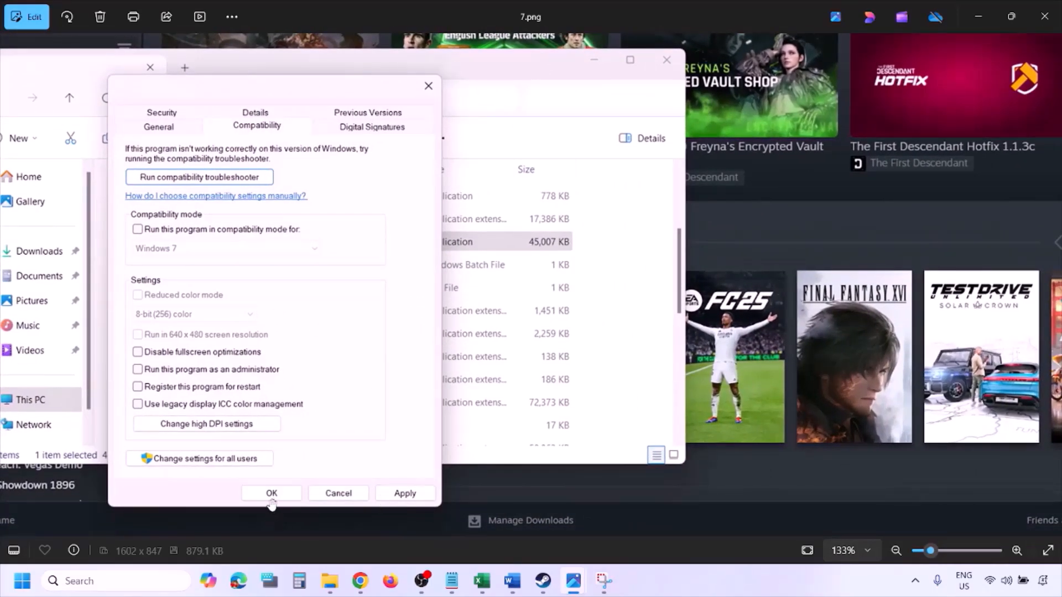
left_click(662, 588)
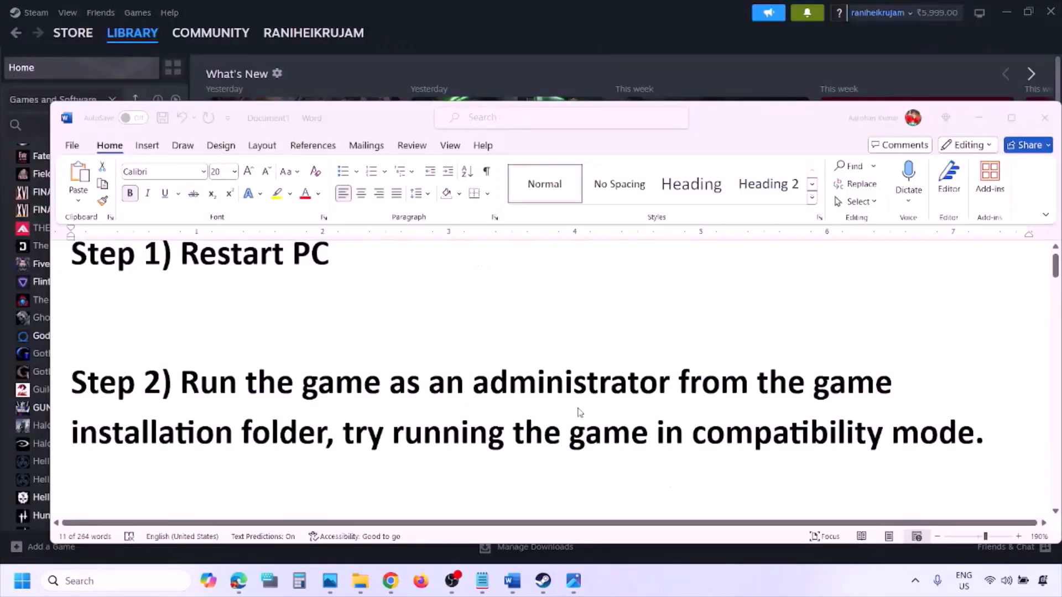
Read Step 3 on verifying the game files and examine 0.png for how to open the game's properties.
scroll(579, 412, "down", 5)
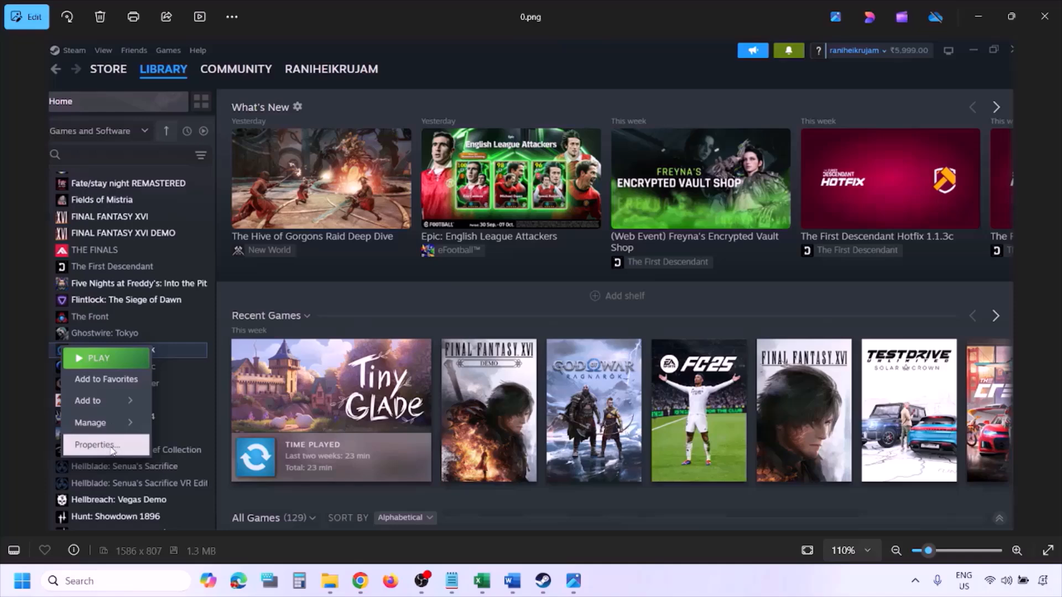
scroll(381, 347, "down", 1)
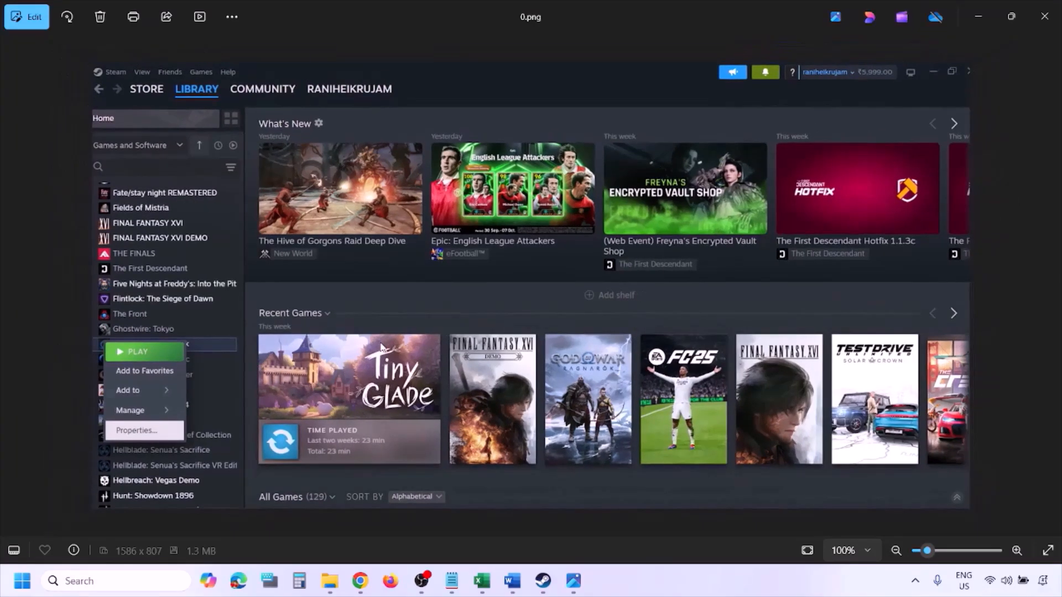
key("Right")
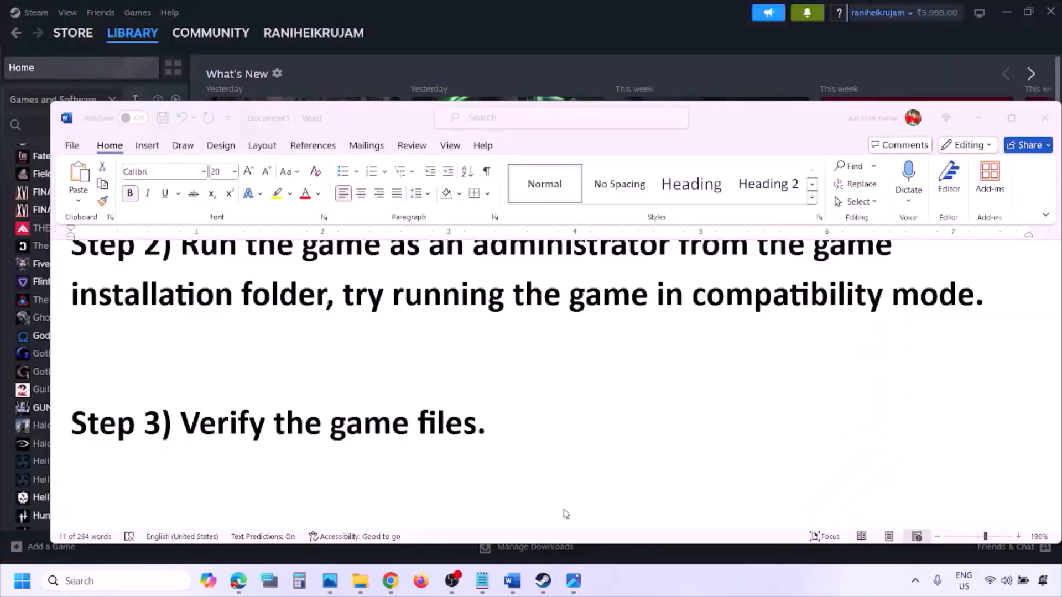
Read Step 4 on allowing the game exe through antivirus and firewall, highlighting "Windows Security".
scroll(564, 512, "down", 3)
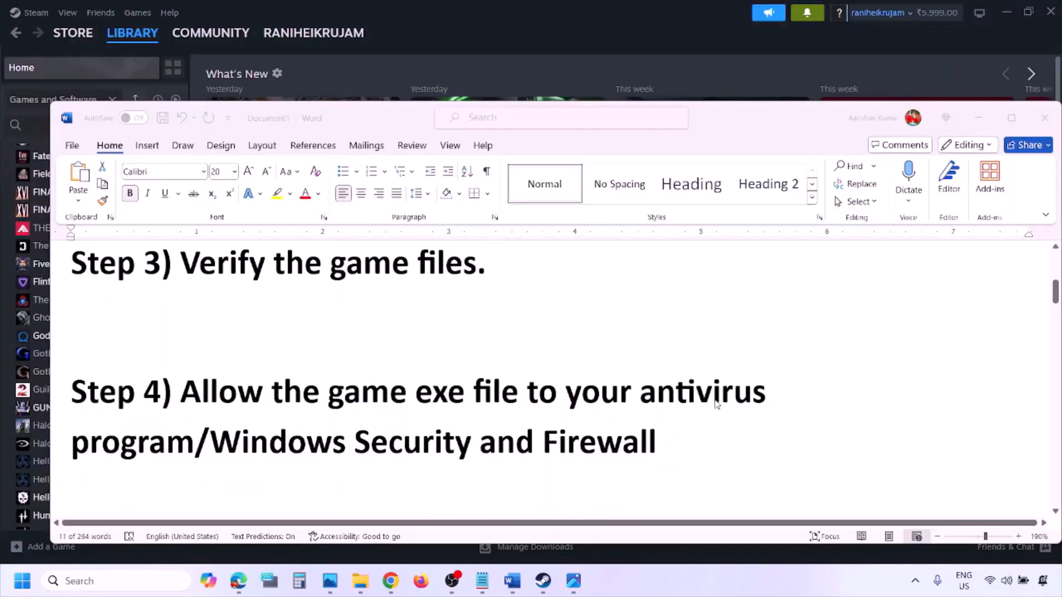
left_click(195, 440)
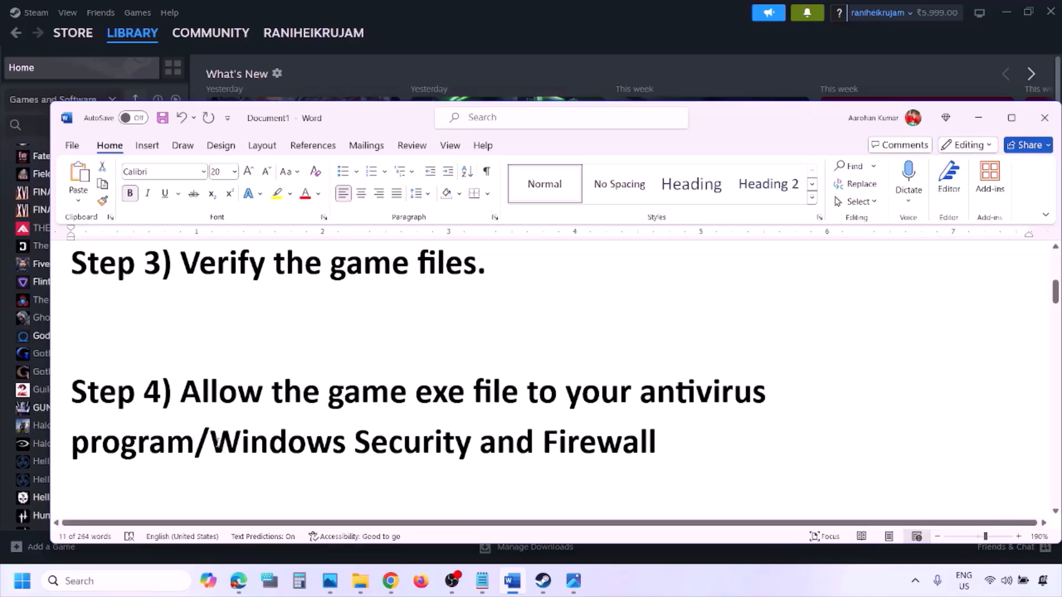
left_click_drag(215, 443, 475, 442)
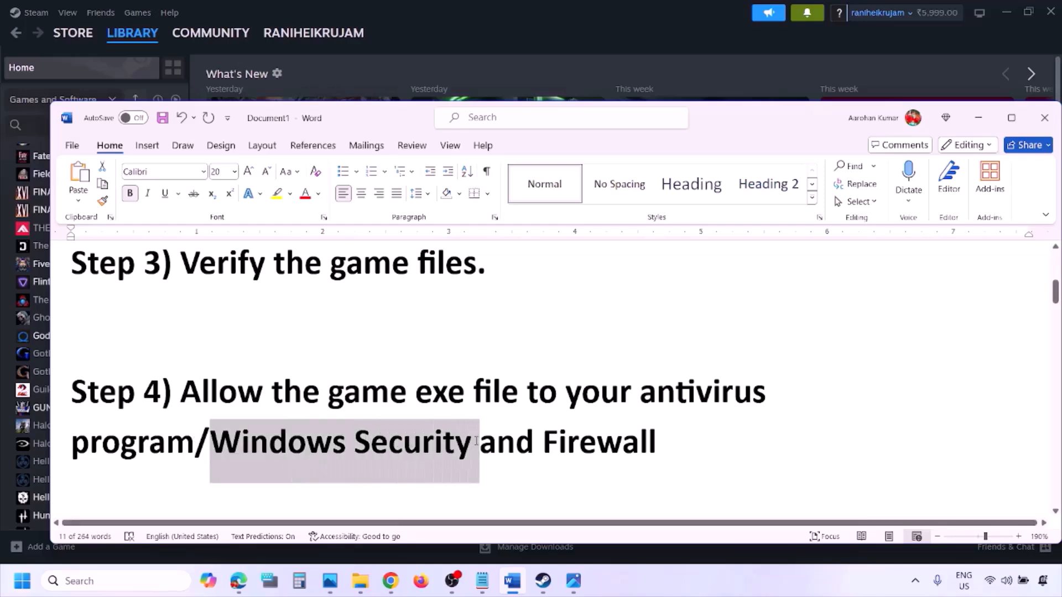
left_click(706, 592)
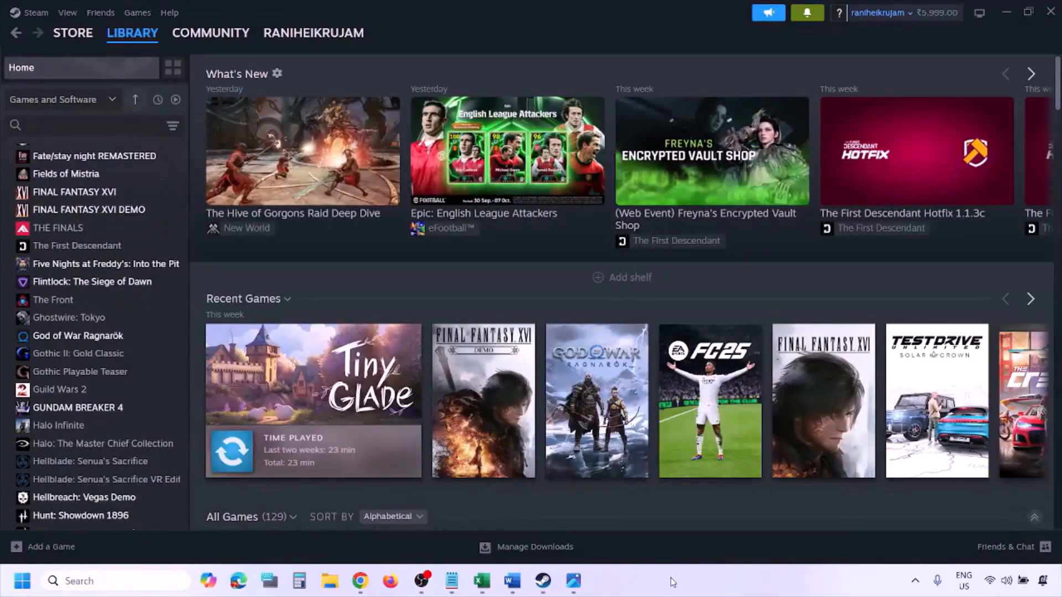
Switch to Windows Settings and open Virus & threat protection from the Windows Security page under Privacy & security.
key("super+i")
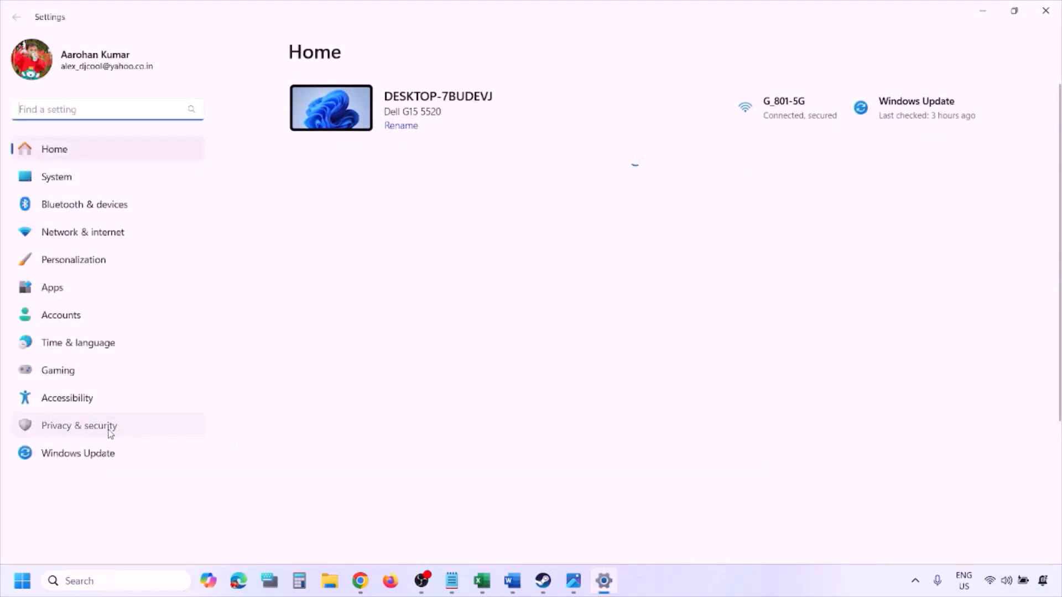
left_click(110, 433)
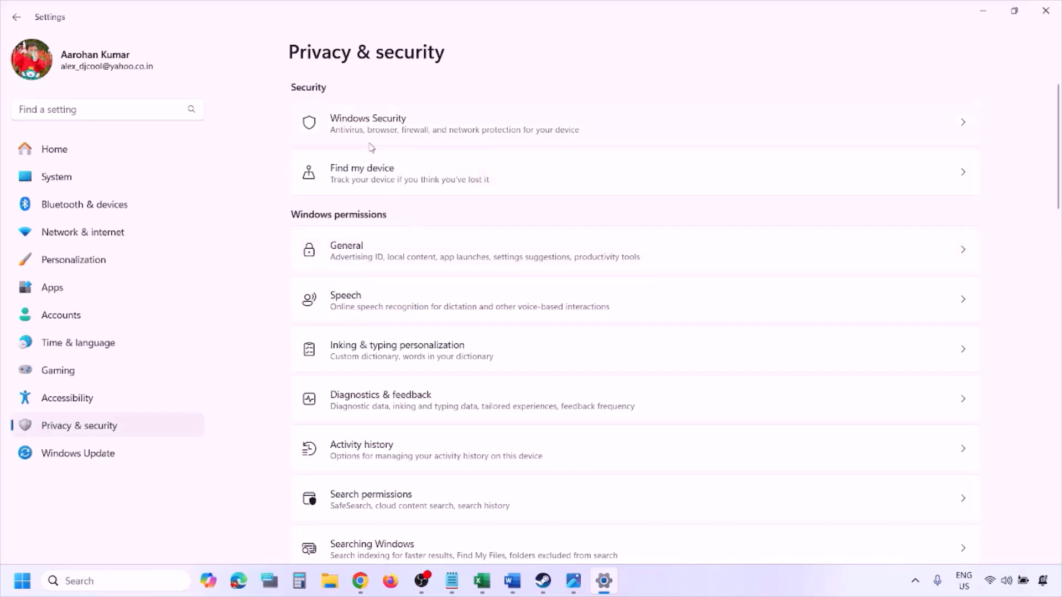
left_click(383, 132)
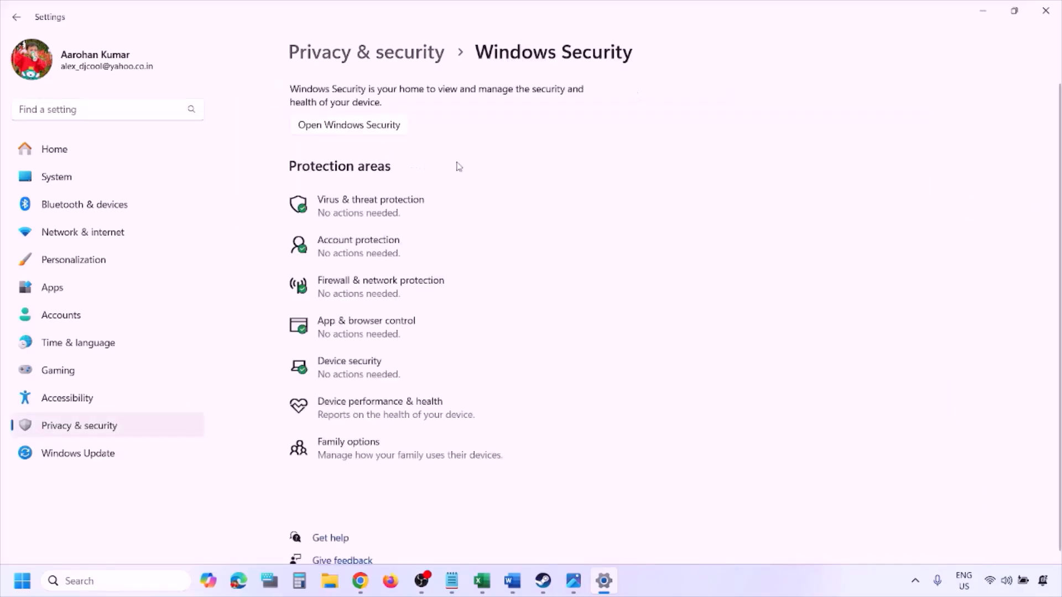
left_click(387, 212)
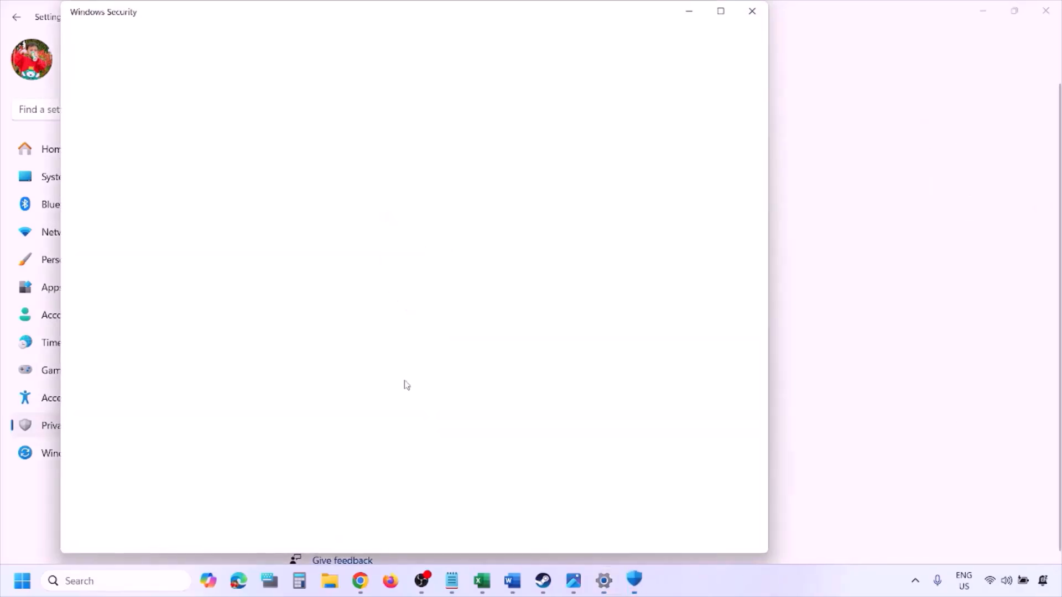
Go to Ransomware protection and open the list of apps allowed through Controlled folder access.
scroll(403, 382, "down", 5)
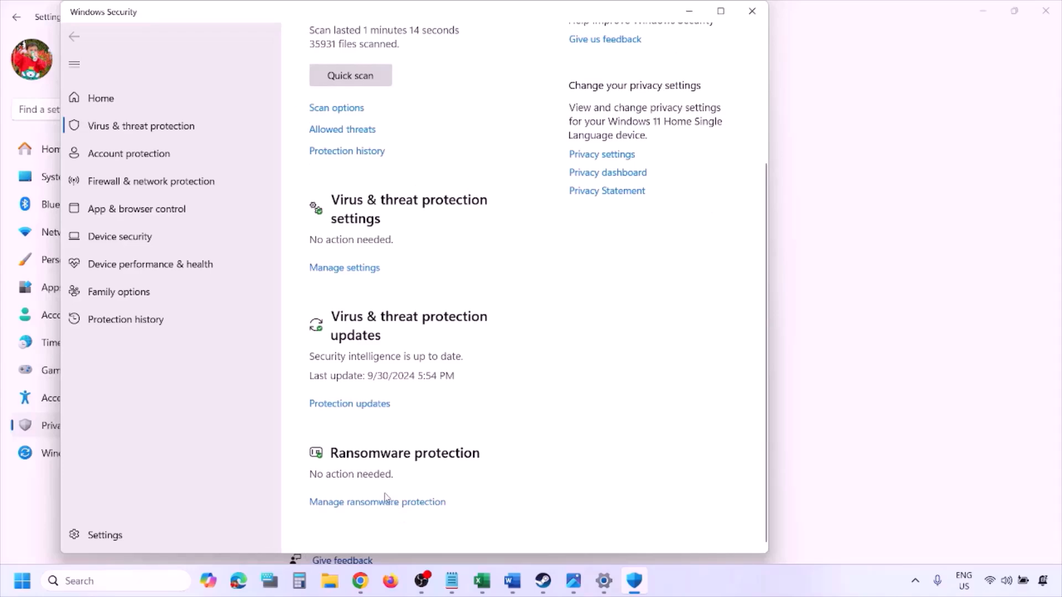
left_click(390, 504)
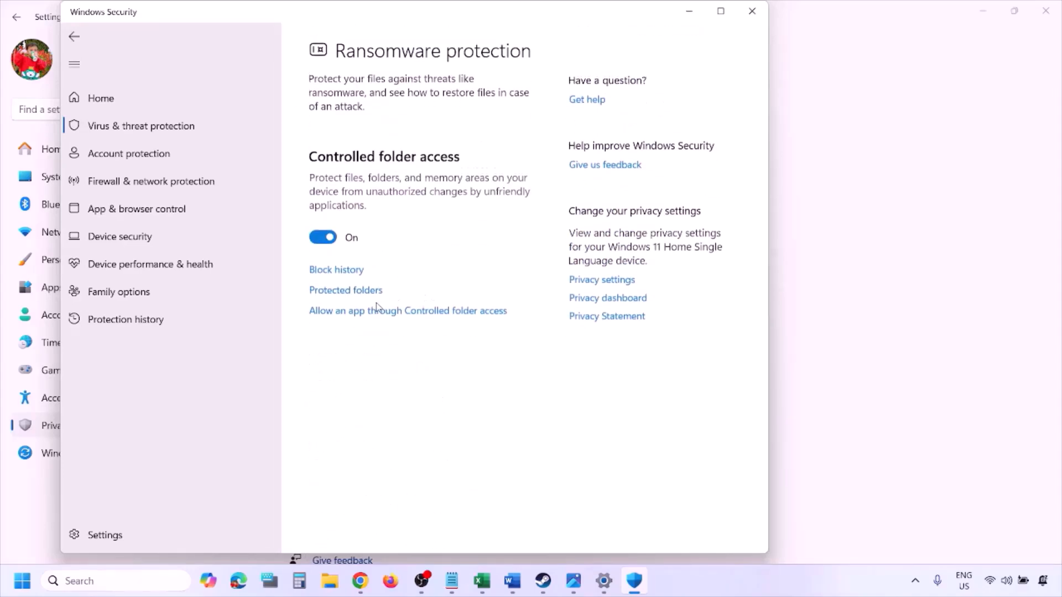
left_click(400, 311)
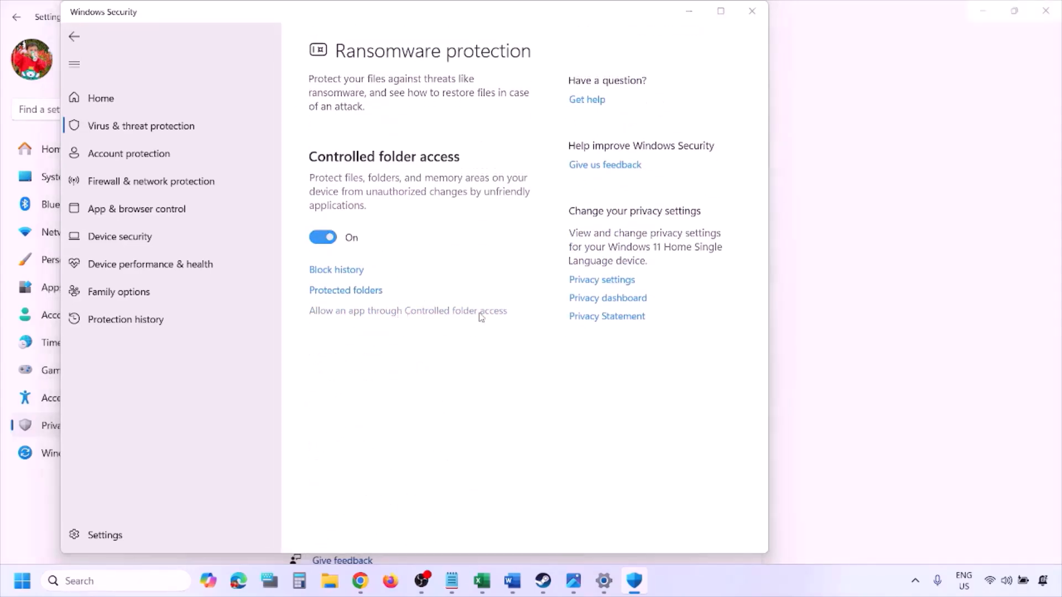
left_click(460, 404)
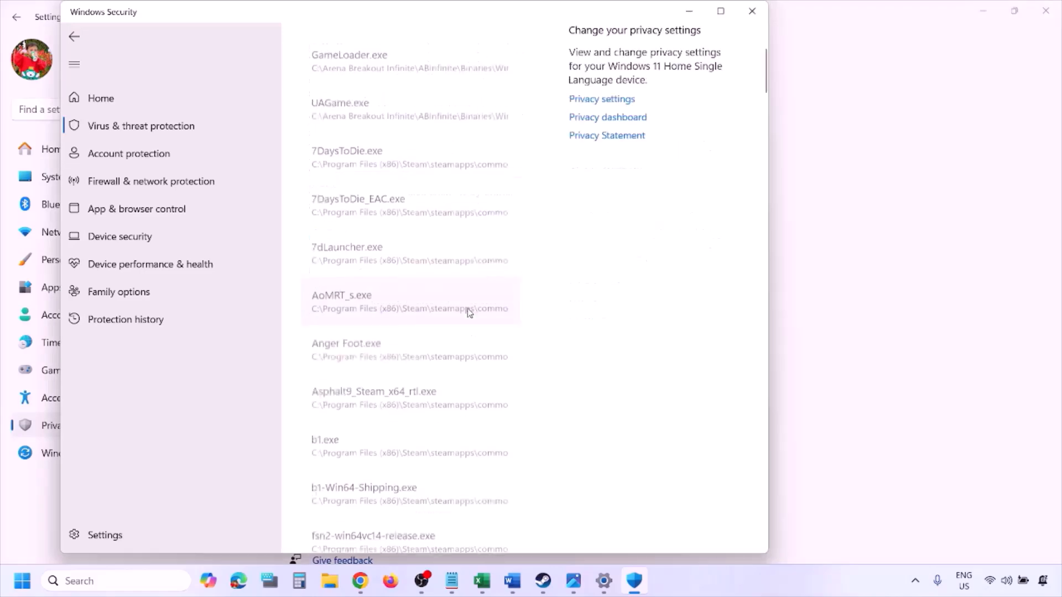
Start adding an allowed app from all apps and browse to the Program Files (x86) folder on drive C.
scroll(387, 164, "up", 3)
left_click(393, 188)
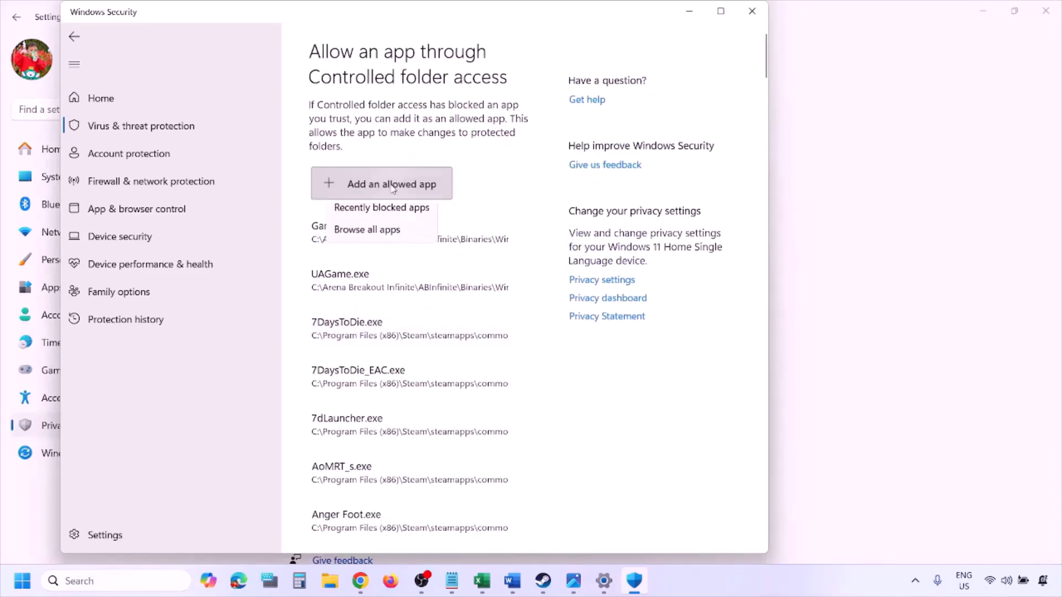
left_click(399, 242)
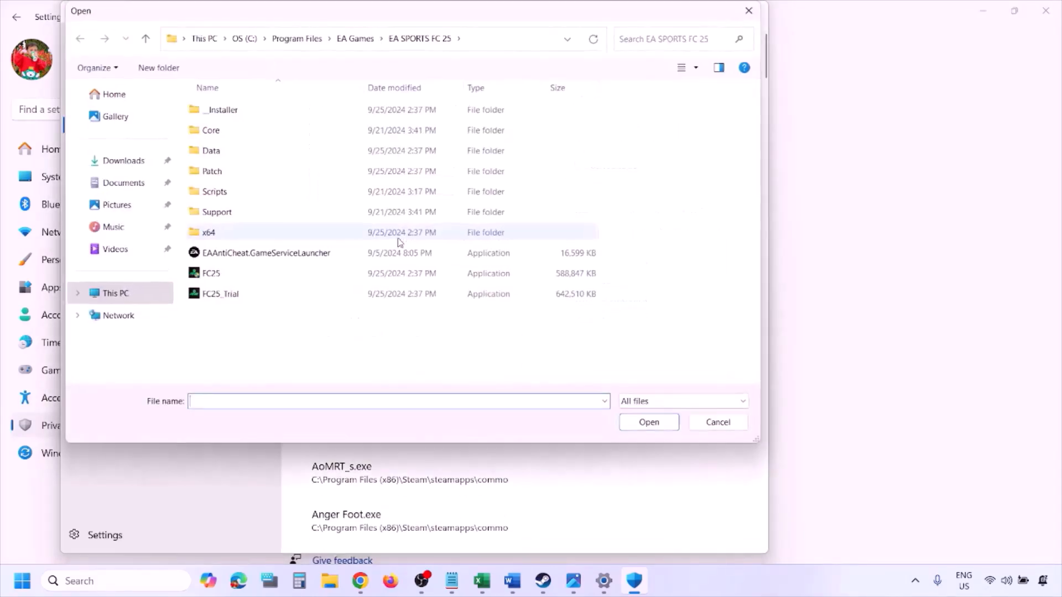
left_click(118, 294)
left_click(304, 129)
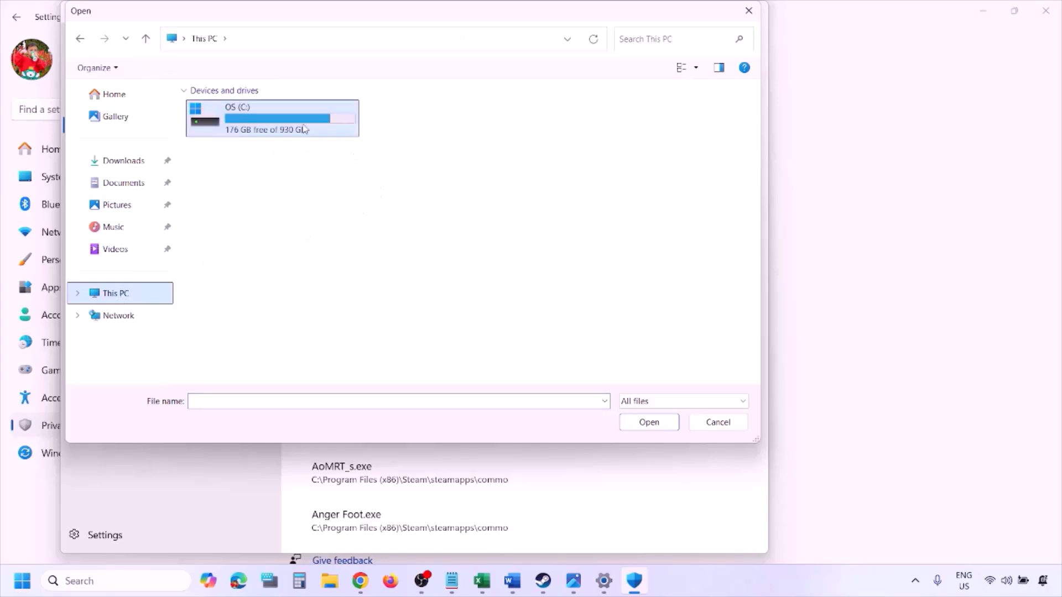
double_click(277, 126)
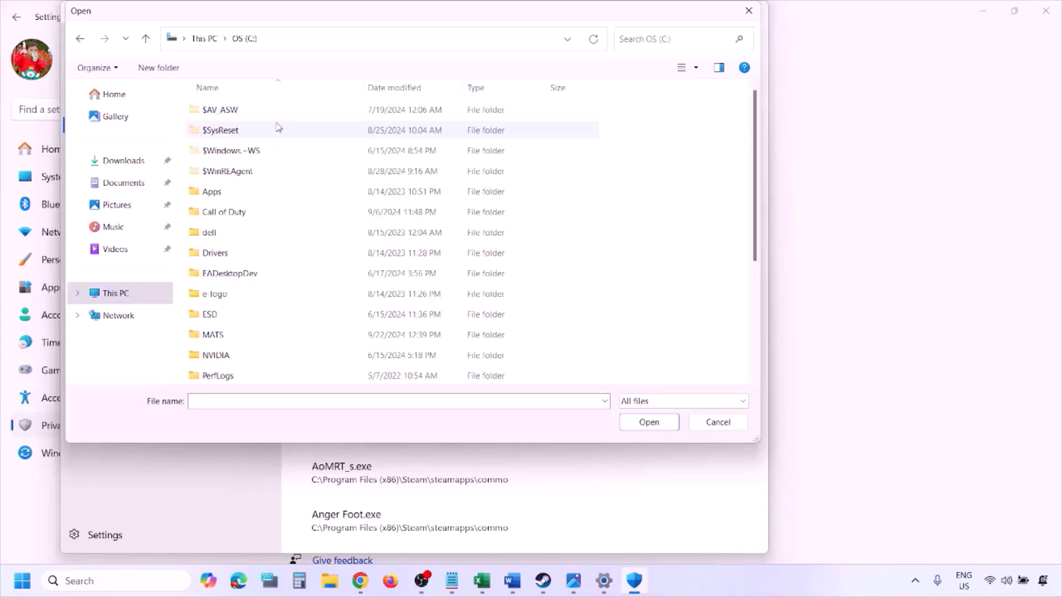
scroll(277, 130, "down", 4)
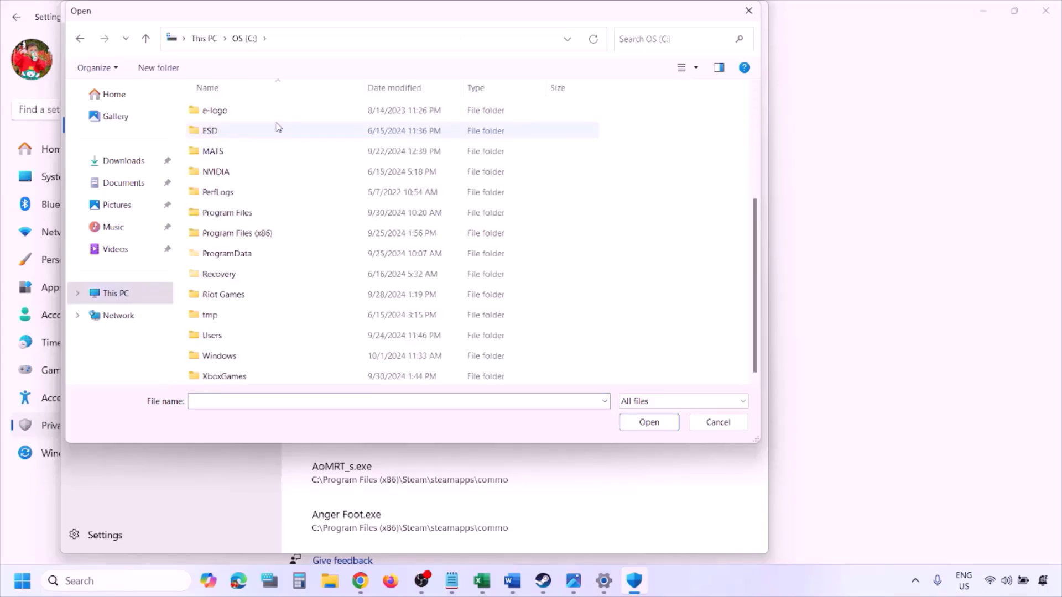
double_click(267, 233)
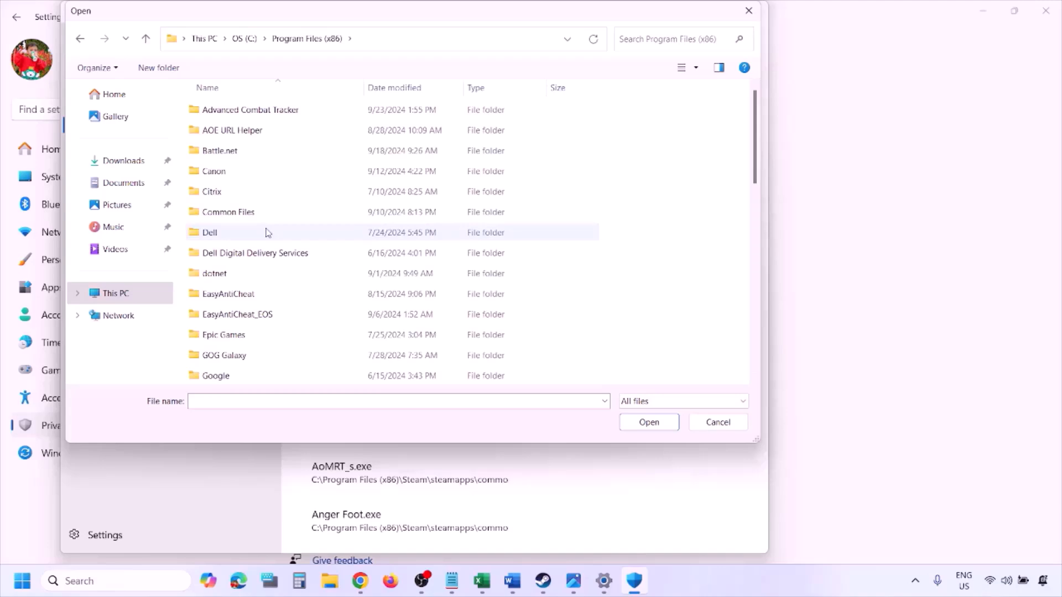
Browse into the Steam folder's steamapps subfolder, and close the file picker without choosing a file.
scroll(268, 232, "down", 4)
scroll(267, 232, "down", 5)
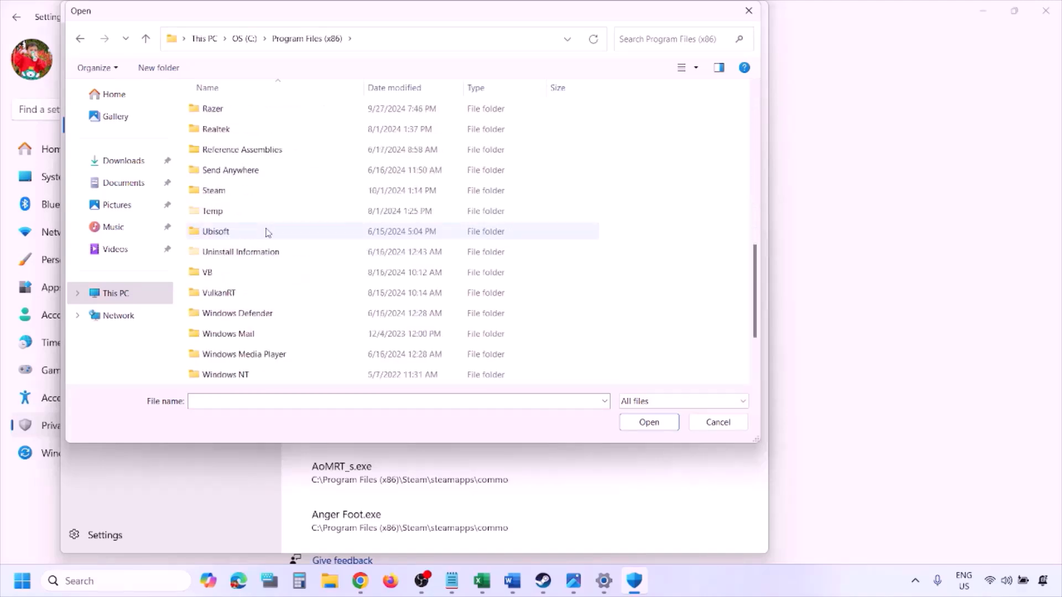
double_click(247, 190)
scroll(246, 243, "down", 4)
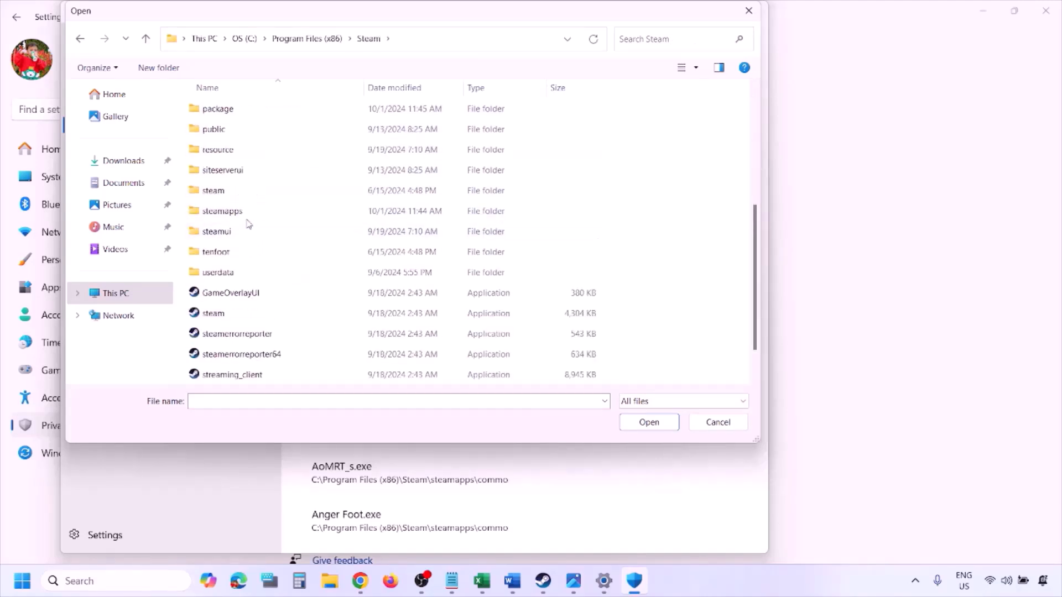
left_click(242, 213)
double_click(243, 214)
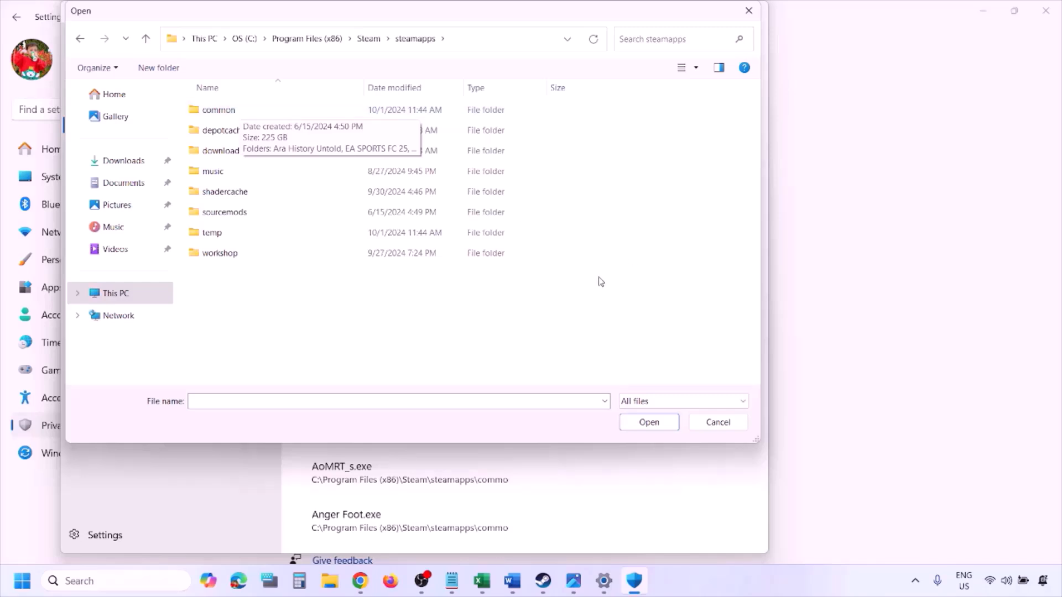
left_click(714, 428)
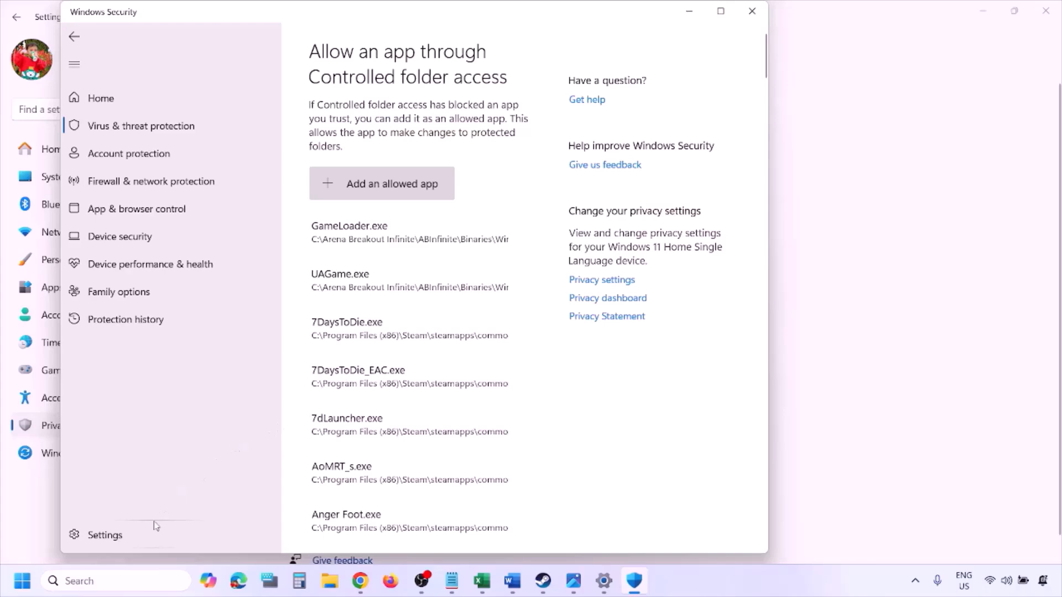
Open Control Panel and go to Windows Defender Firewall under System and Security.
left_click(109, 581)
type("ontrol")
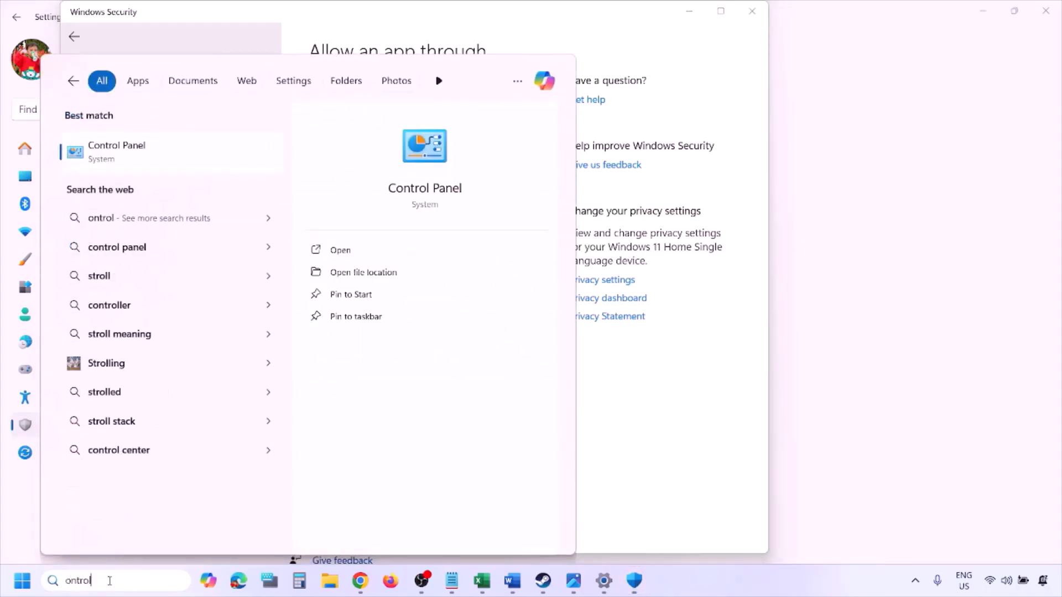
key("Return")
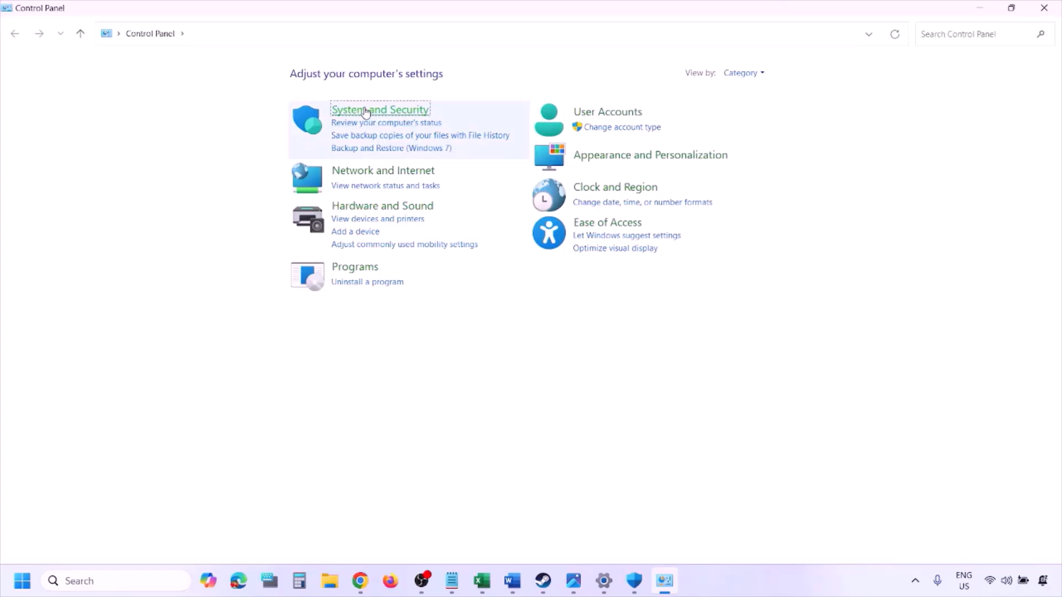
left_click(366, 112)
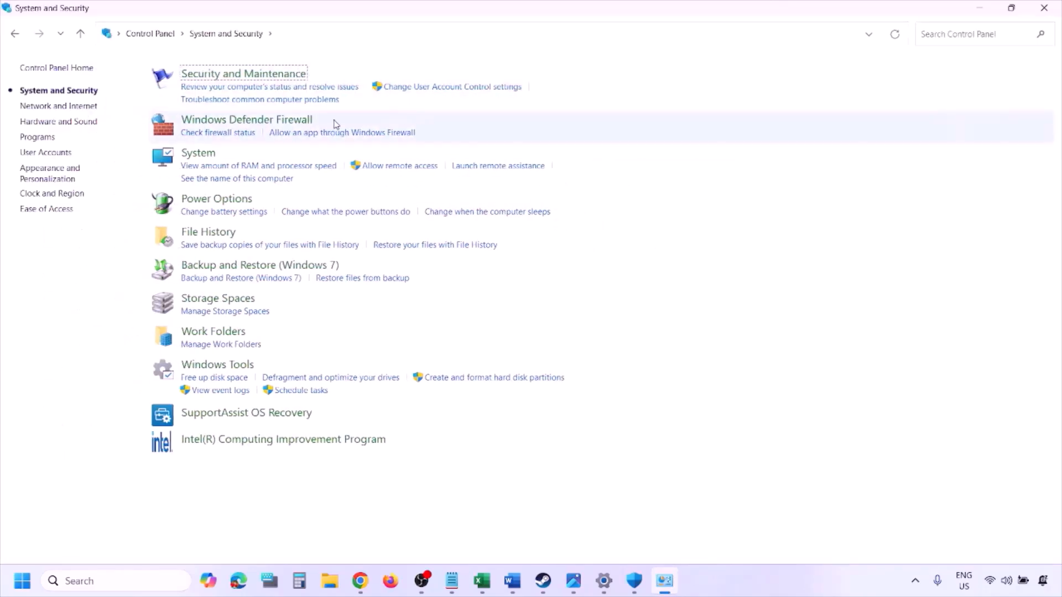
left_click(298, 120)
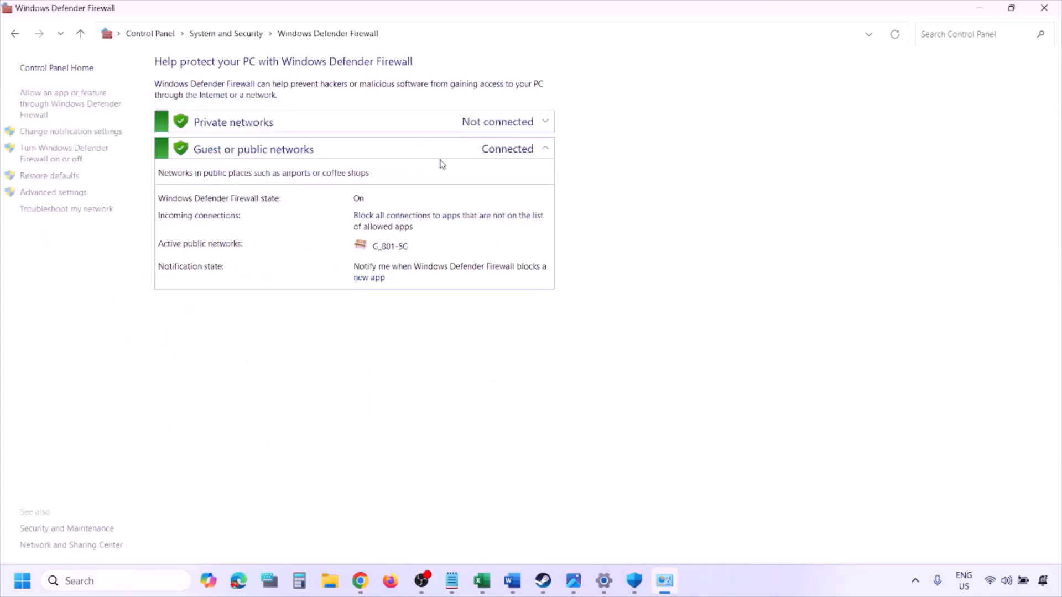
Open the list of apps allowed through the firewall, unlock its settings, and browse This PC for another app to allow.
left_click(73, 102)
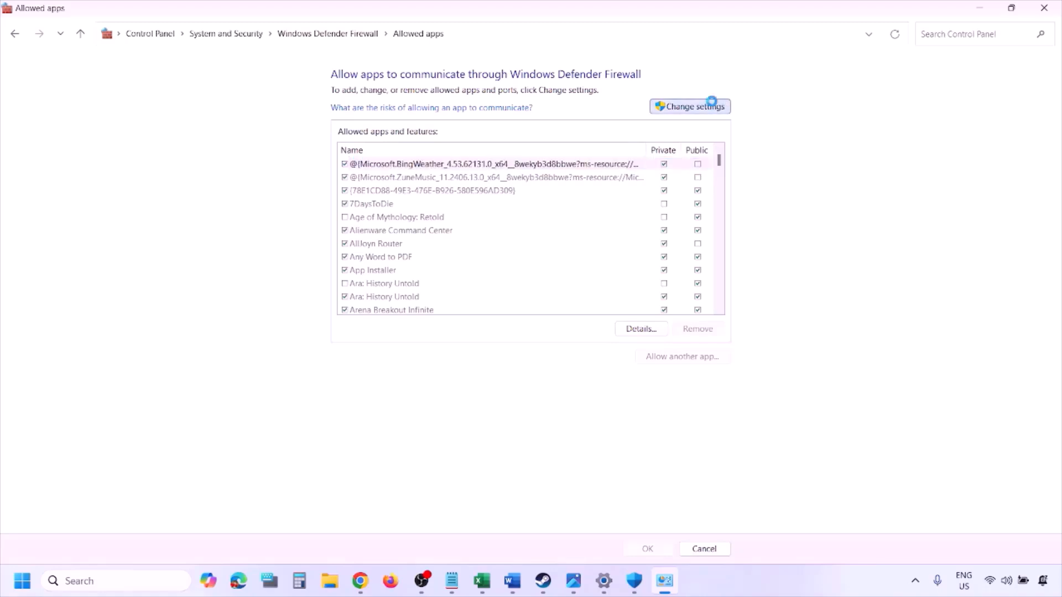
left_click(712, 104)
left_click(683, 358)
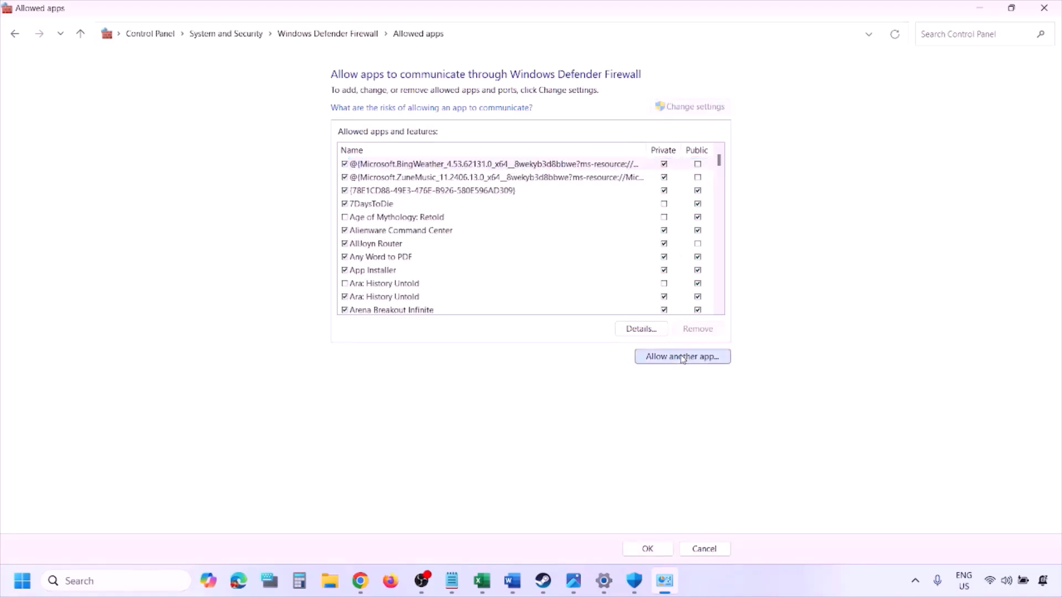
left_click(626, 357)
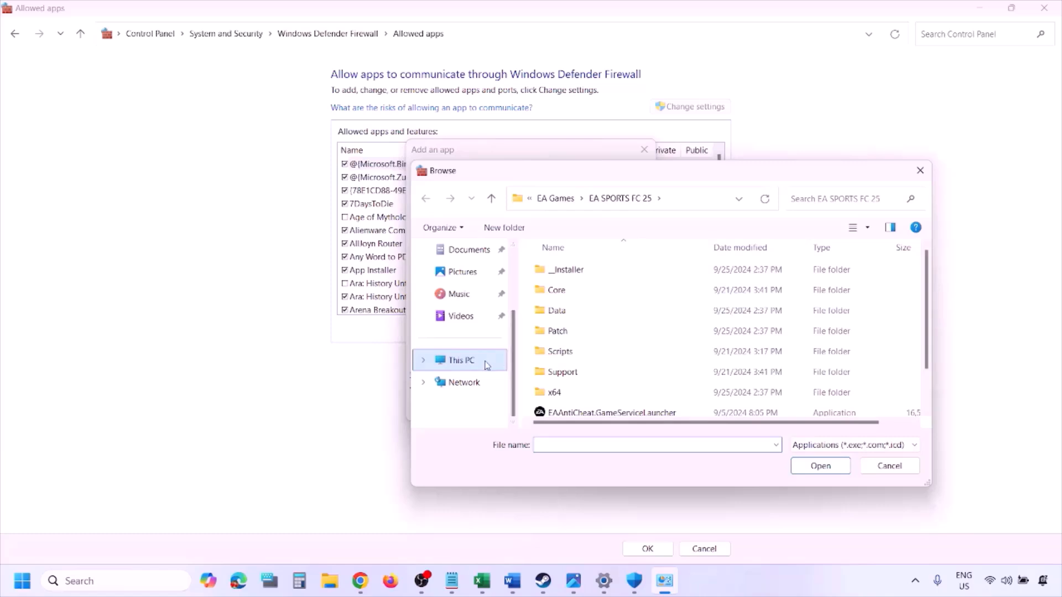
left_click(490, 363)
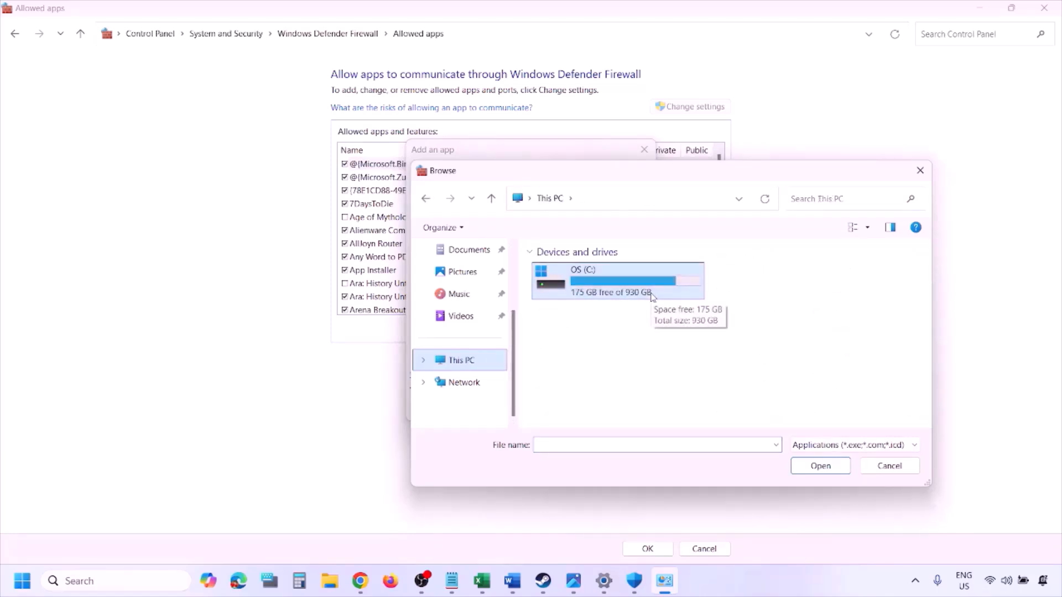
Leave the file picker and the Add an app dialog without adding anything, and close the Allowed apps window.
left_click(876, 471)
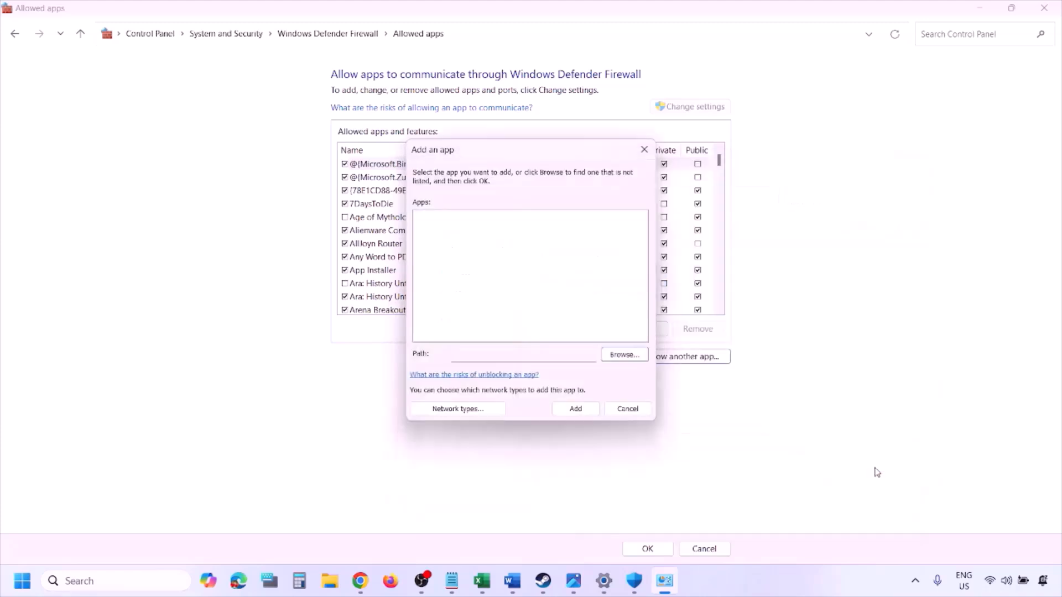
left_click(621, 412)
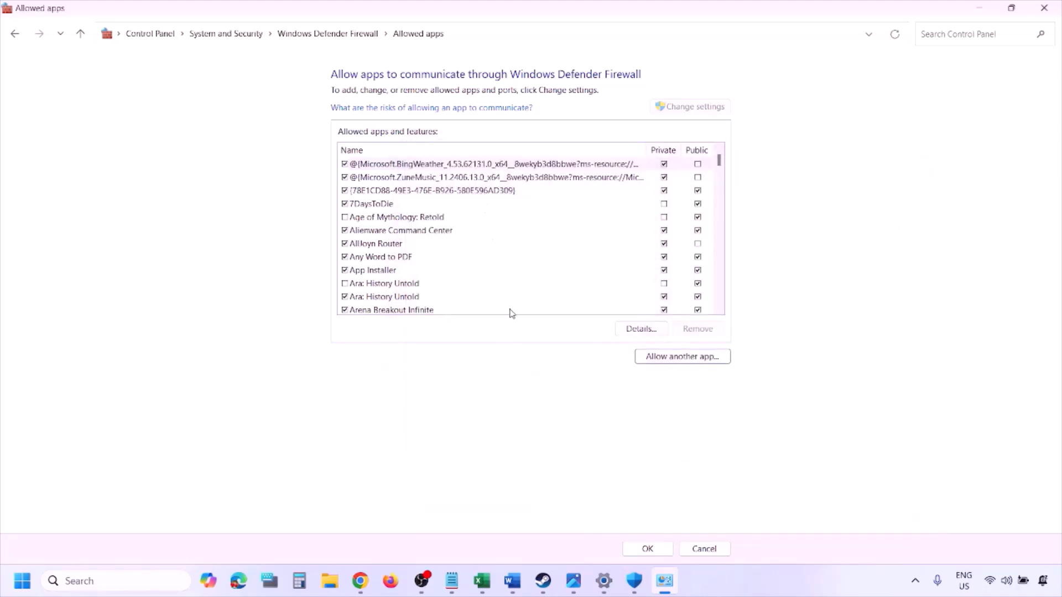
left_click(536, 169)
left_click(1054, 5)
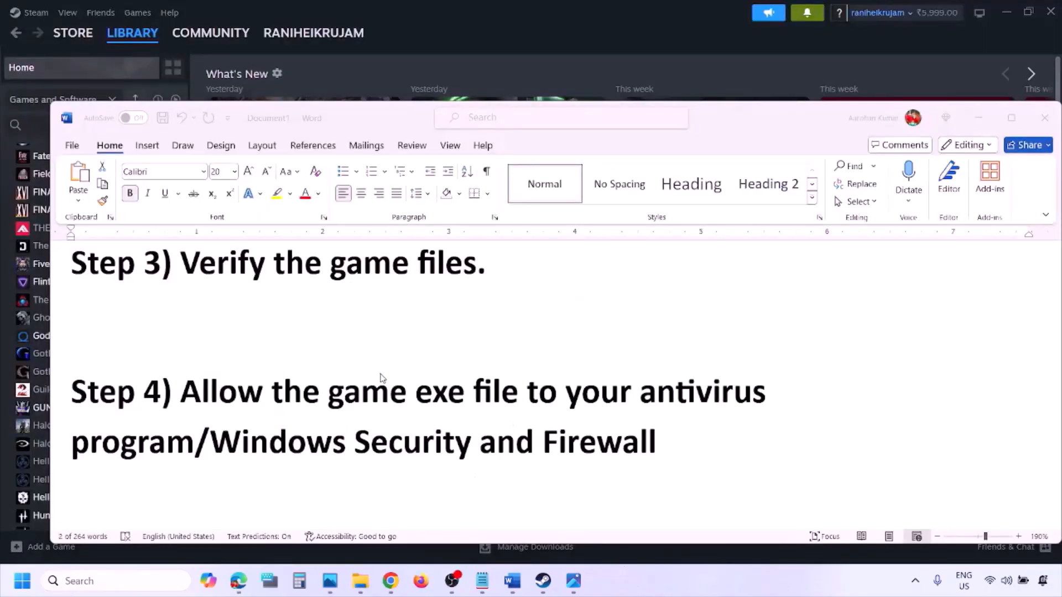
Review Step 5 of the Word document on clean graphics driver installation, highlighting the NVIDIA and AMD links.
scroll(381, 379, "down", 3)
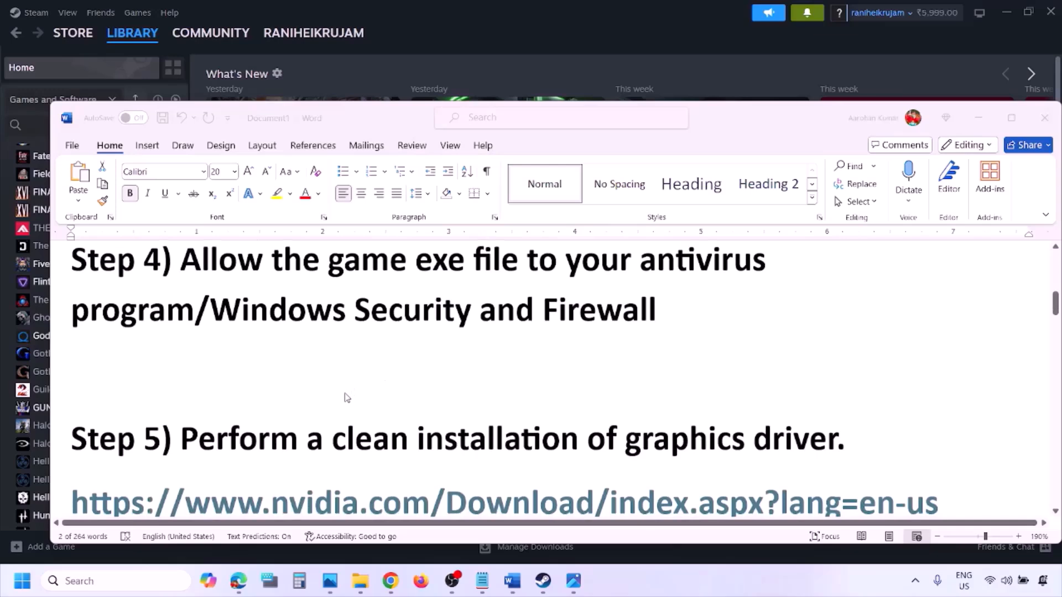
double_click(239, 359)
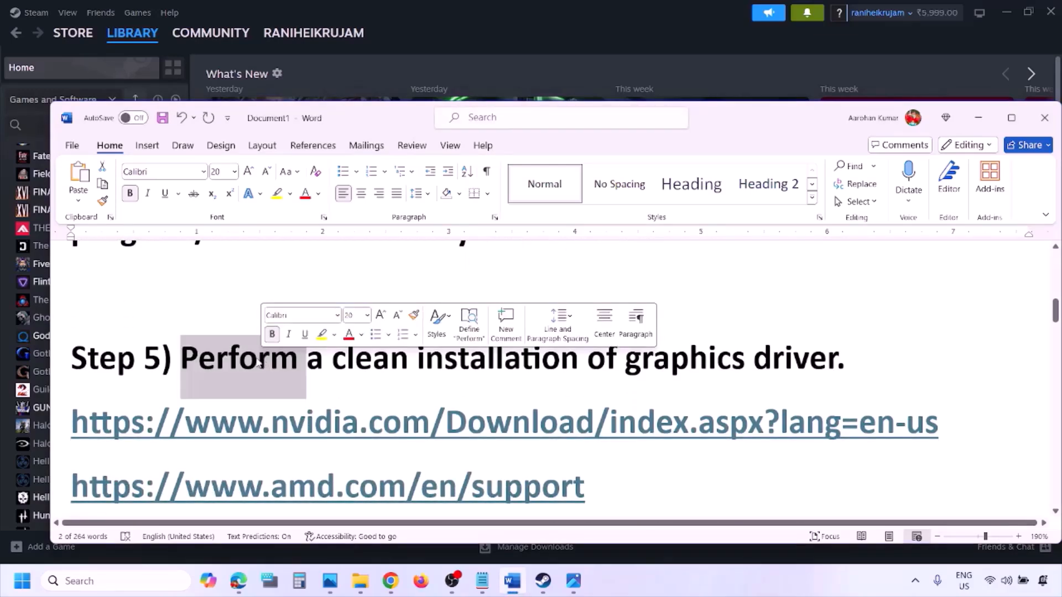
double_click(235, 431)
scroll(235, 437, "down", 1)
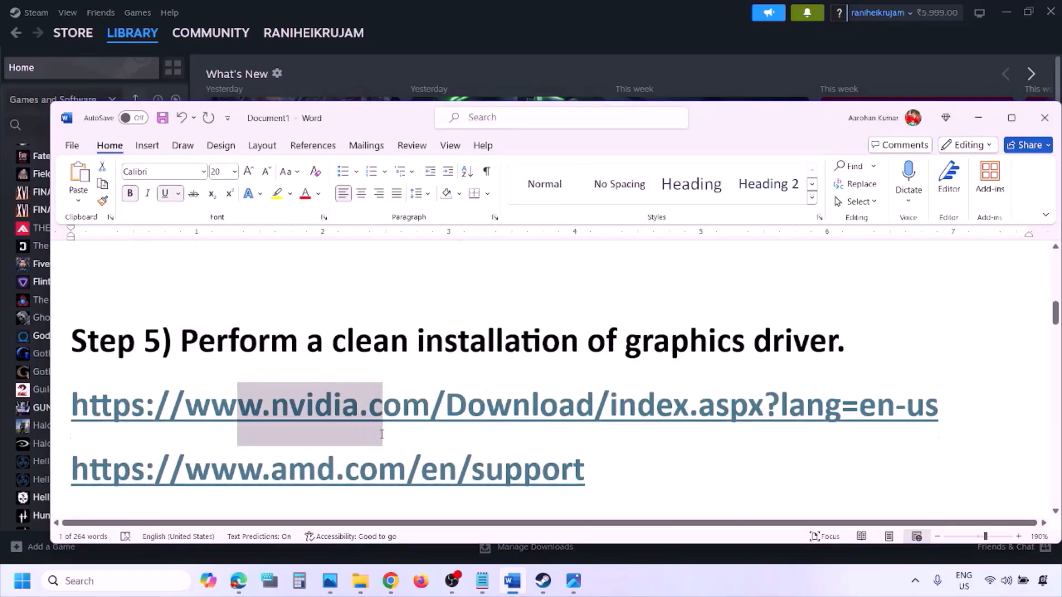
left_click_drag(236, 446, 557, 443)
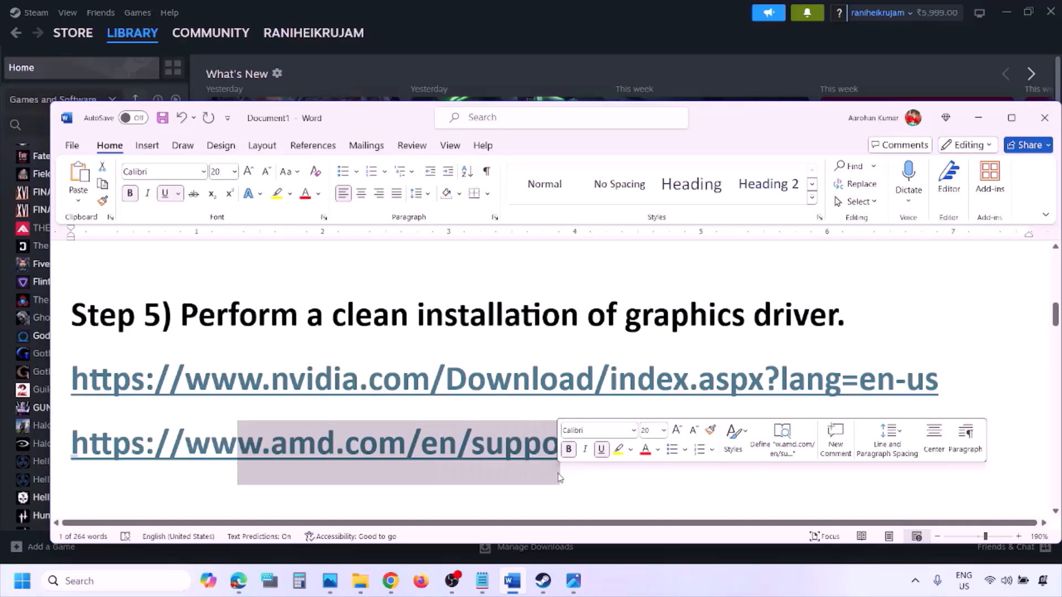
left_click(698, 572)
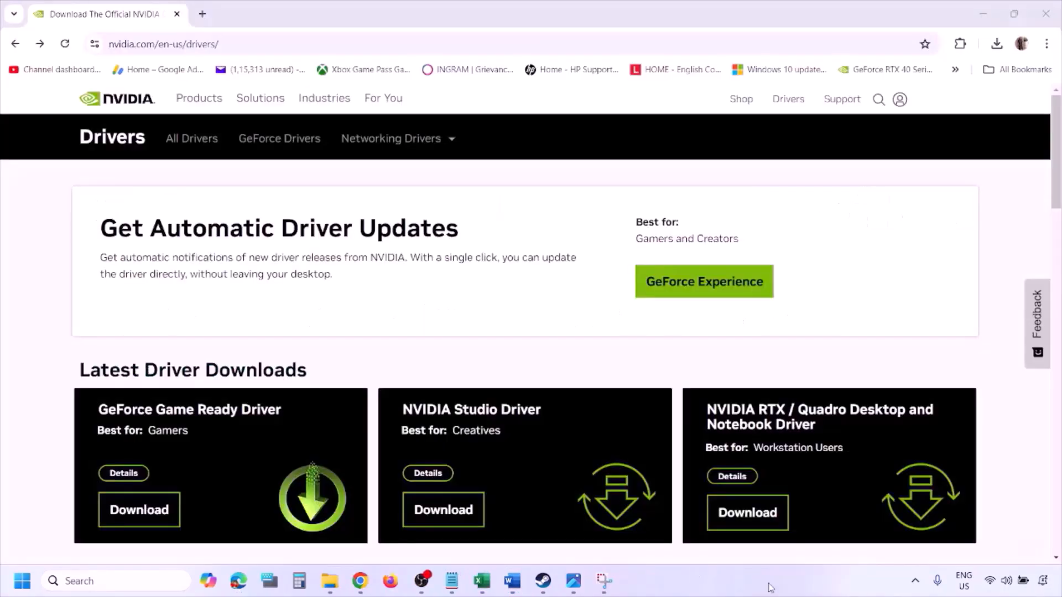
Find NVIDIA drivers for the GeForce RTX 3050 Laptop GPU, with Windows 11 as the operating system and English (US) as the language.
scroll(248, 338, "down", 8)
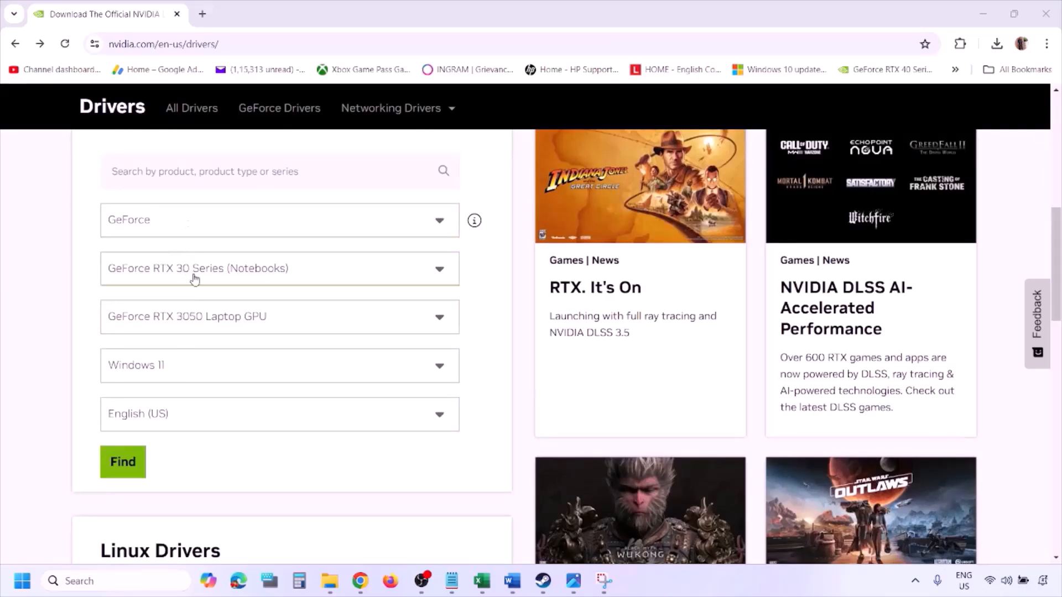
left_click(175, 370)
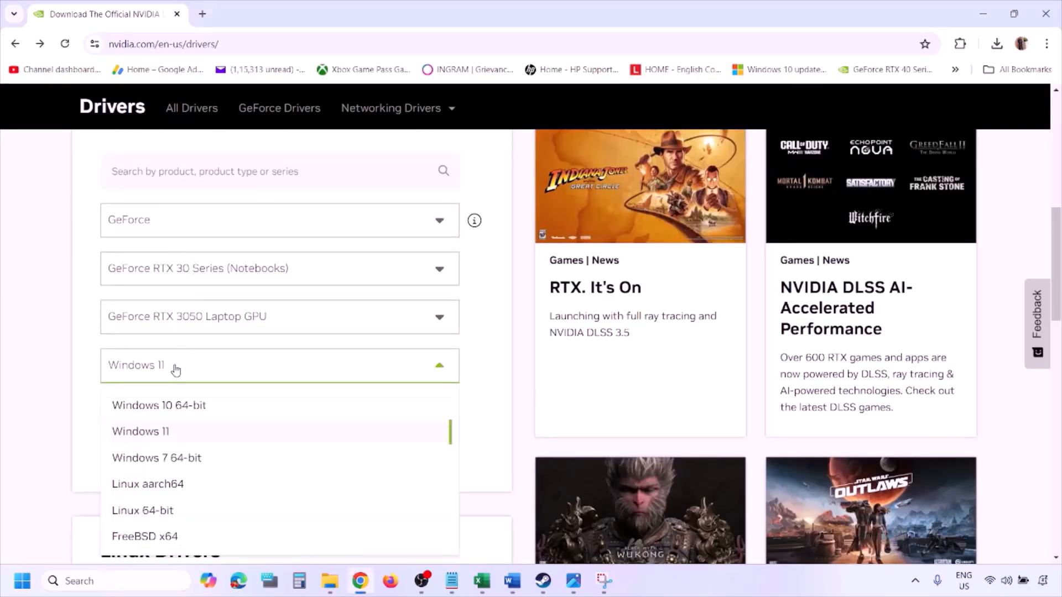
left_click(155, 437)
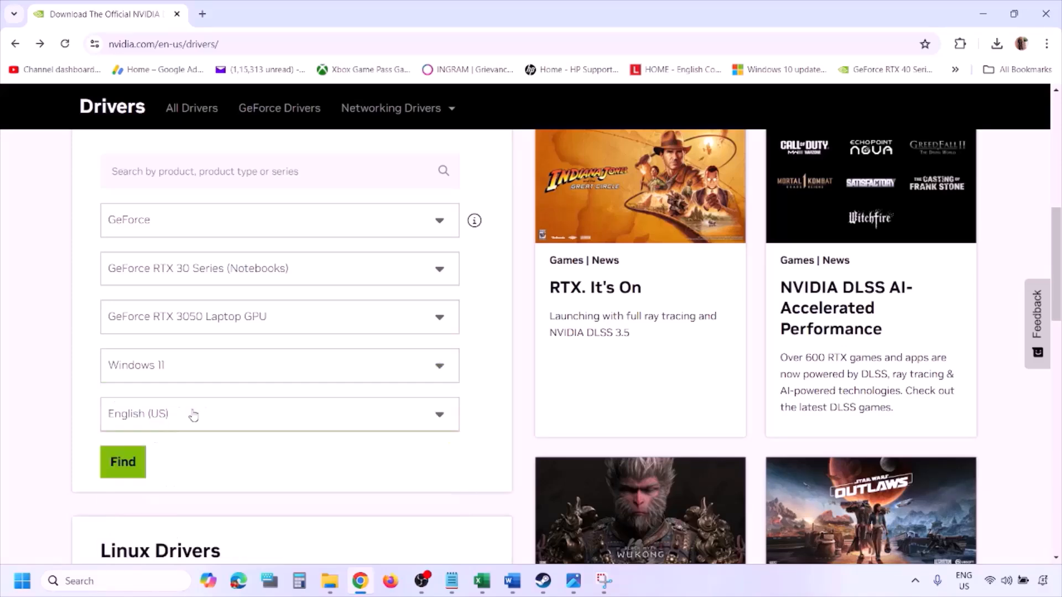
left_click(126, 466)
Switch to Photos and view images 1.png to 5.png, covering the Game Ready Driver download and the custom clean installation options.
left_click(573, 582)
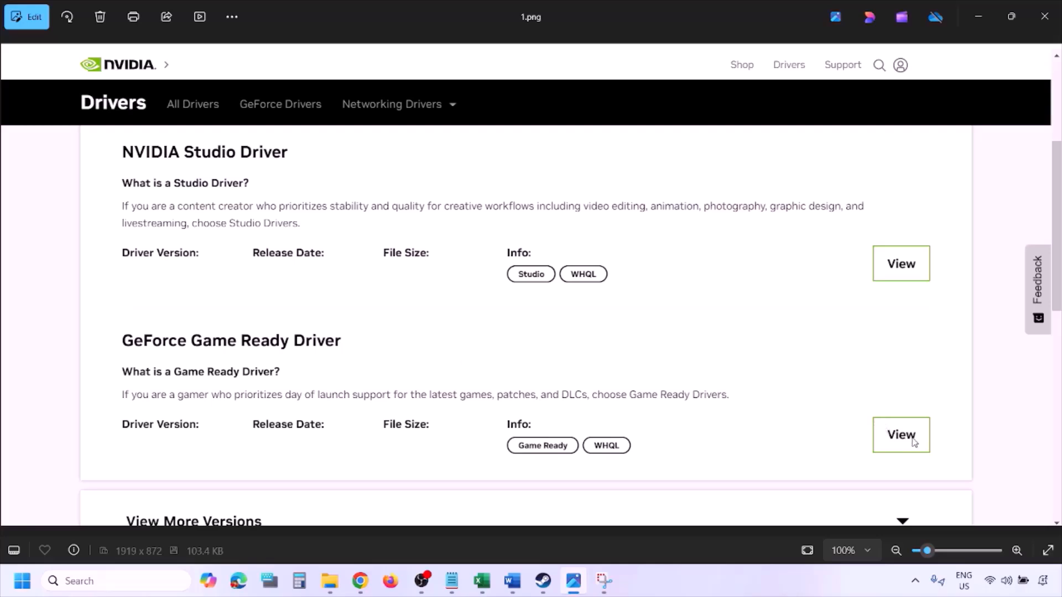
key("Right")
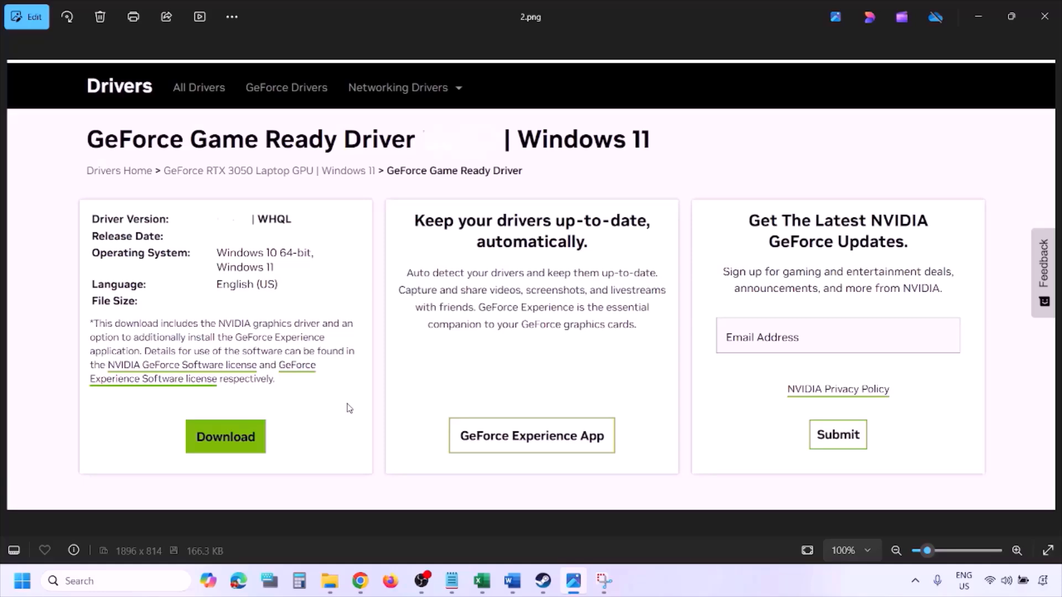
key("Right")
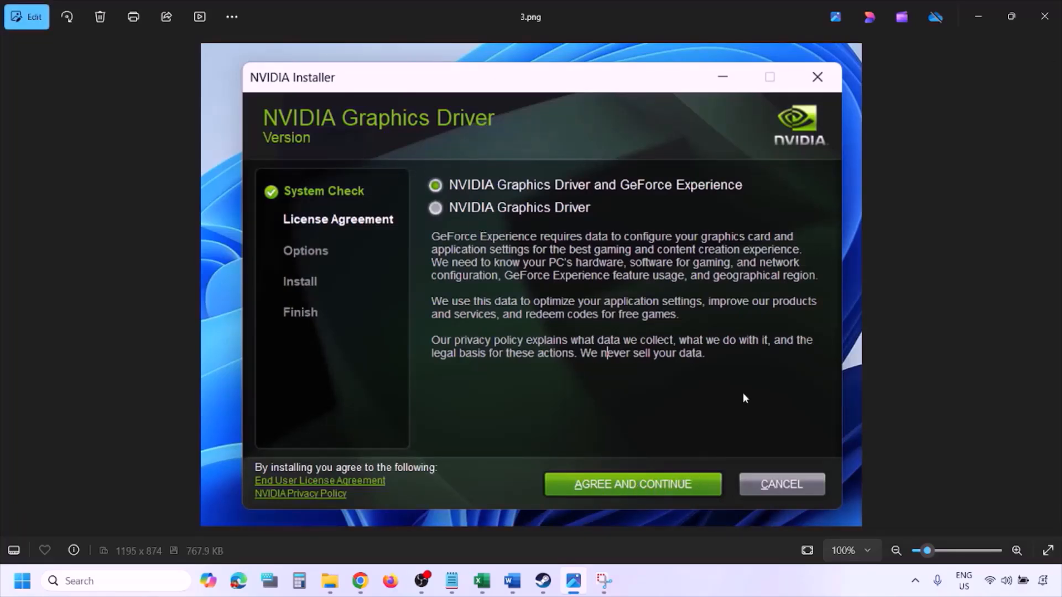
key("Right")
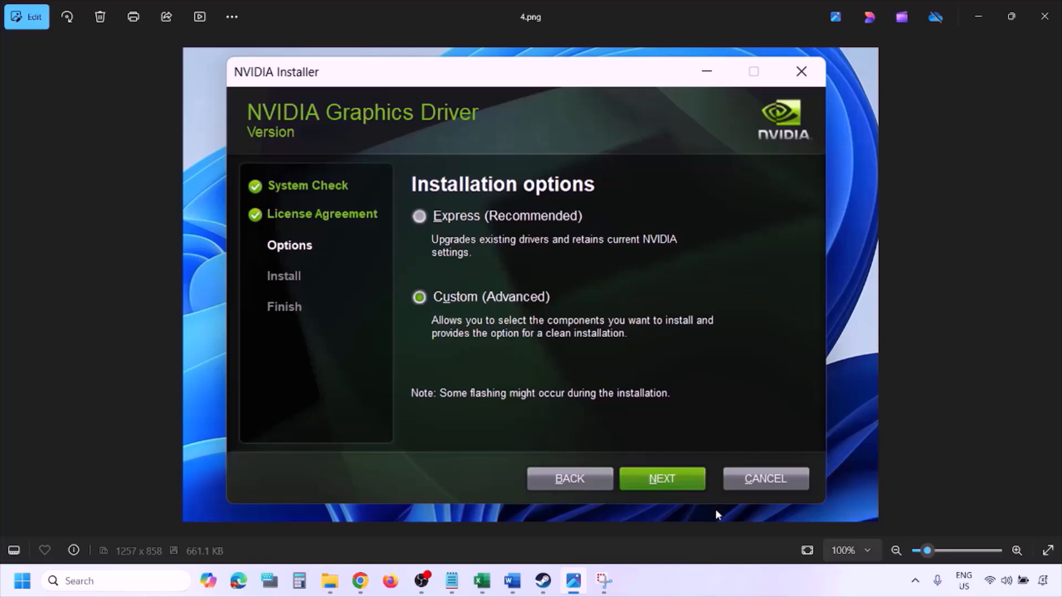
key("Right")
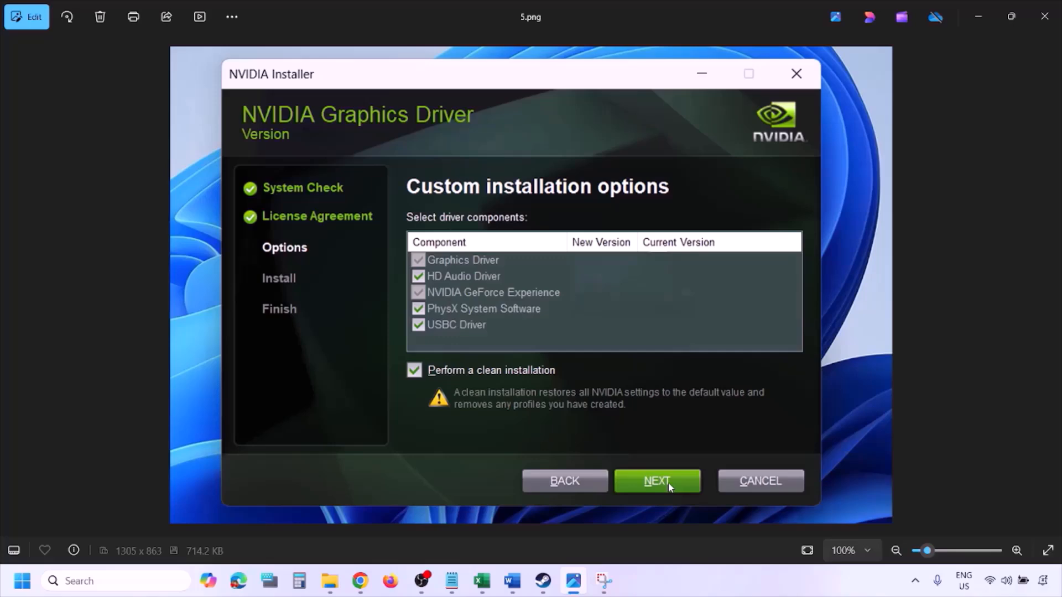
Show the Restart option among the computer's power options, and leave without restarting.
left_click(23, 580)
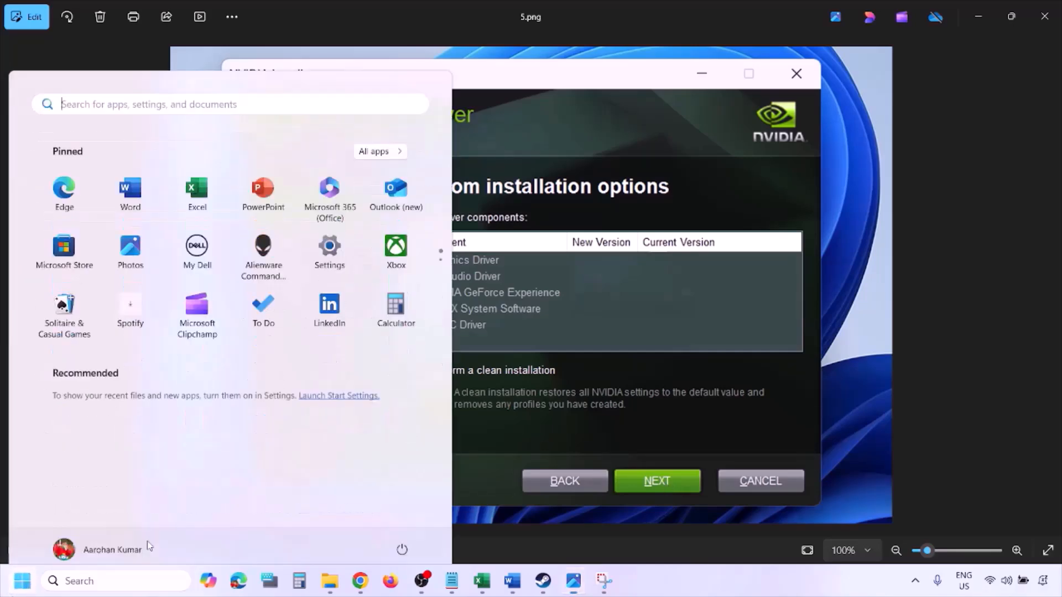
left_click(404, 536)
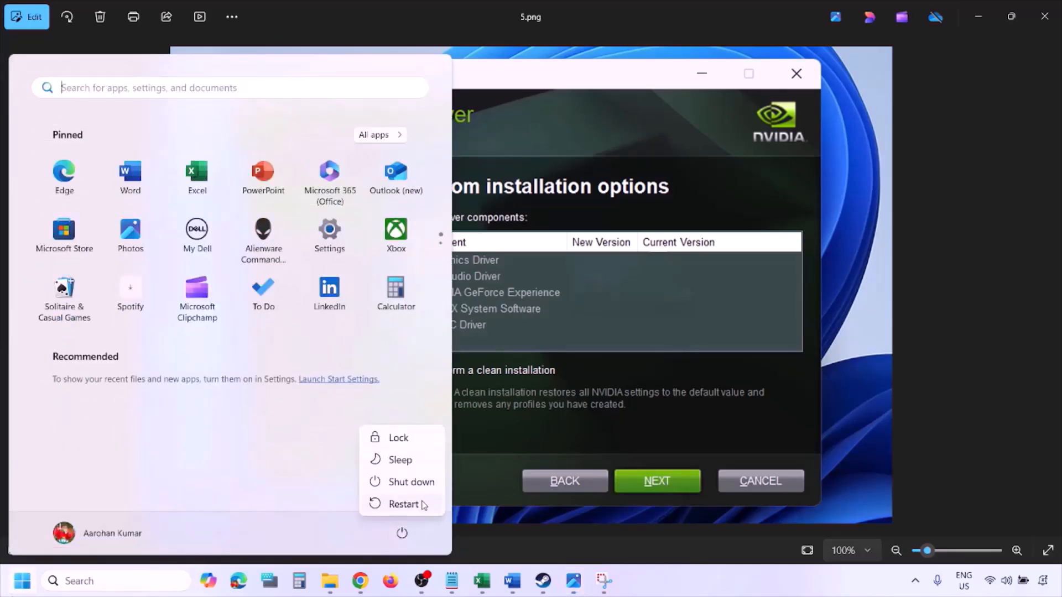
left_click(550, 521)
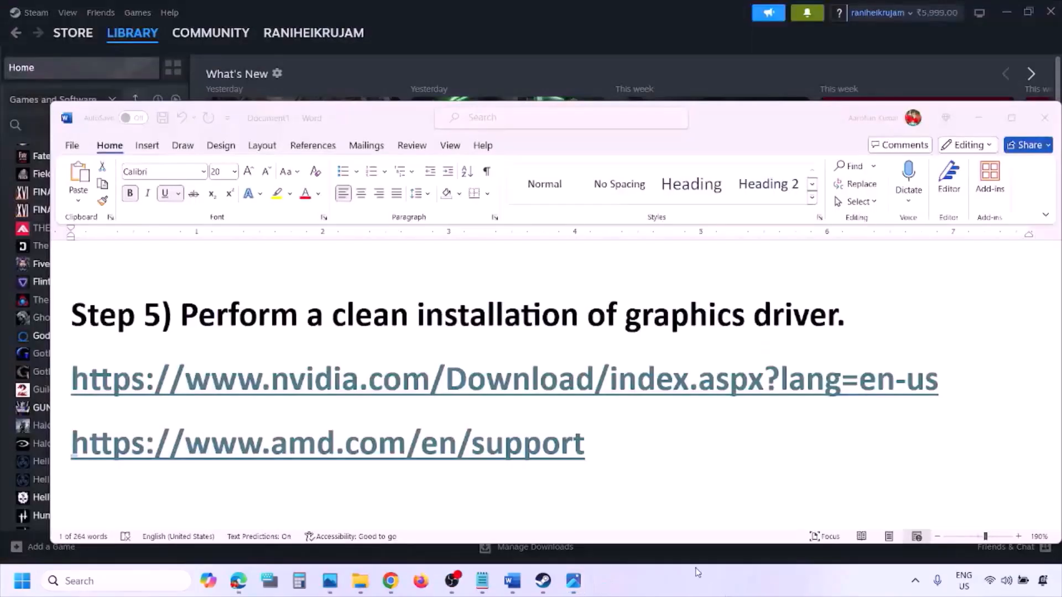
Select the AMD support link in the Word document, and check the power options again without restarting the PC.
left_click(627, 446)
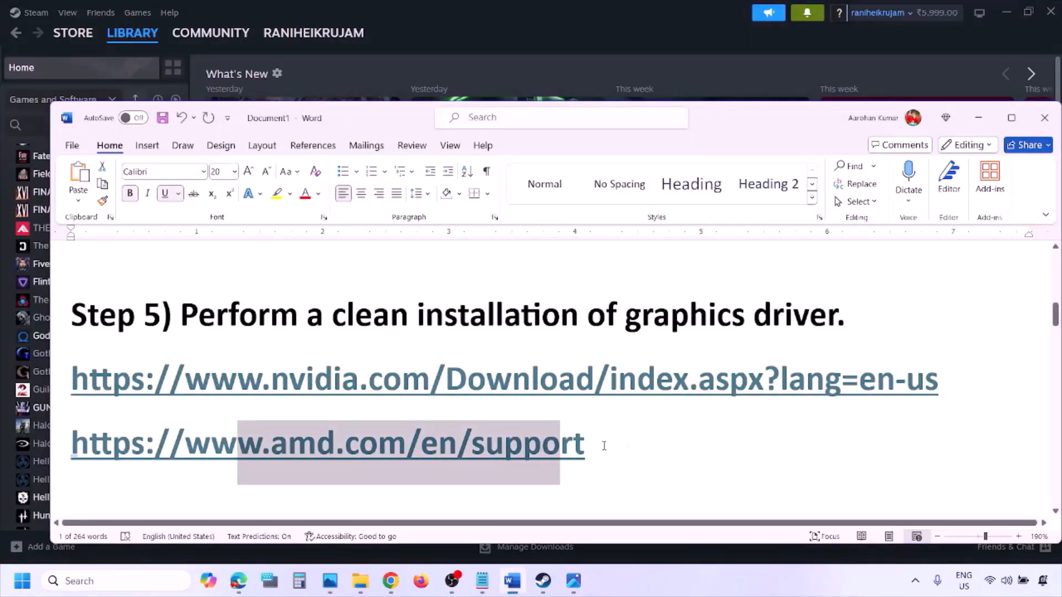
triple_click(604, 445)
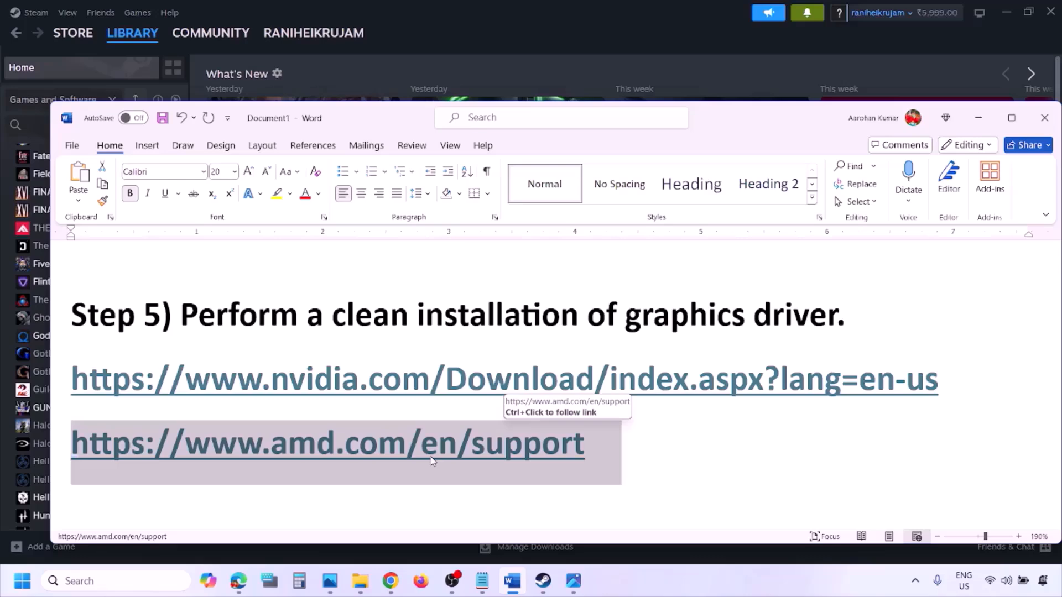
left_click(22, 581)
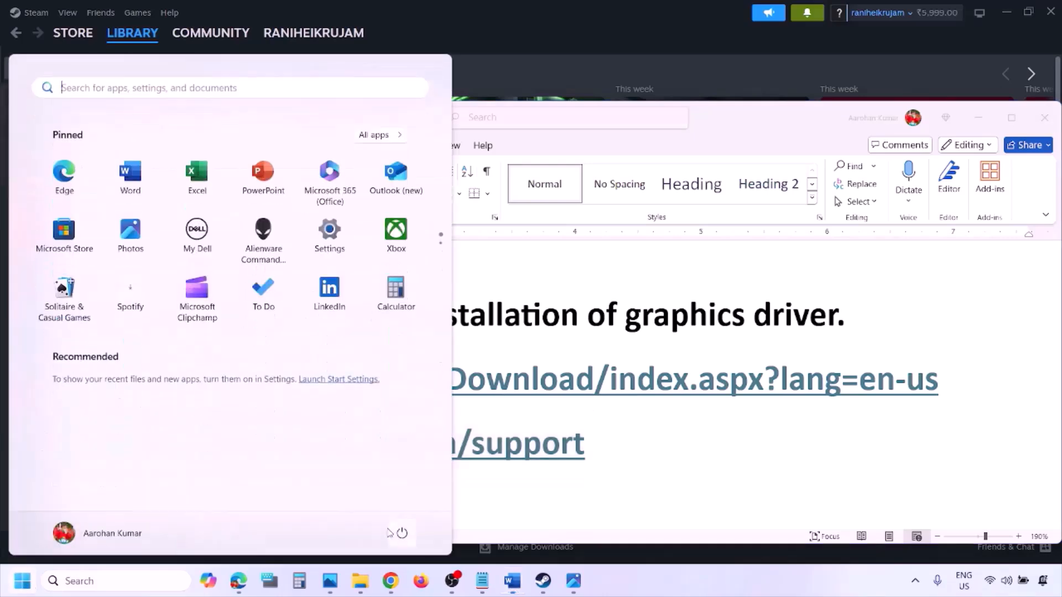
left_click(402, 534)
left_click(671, 582)
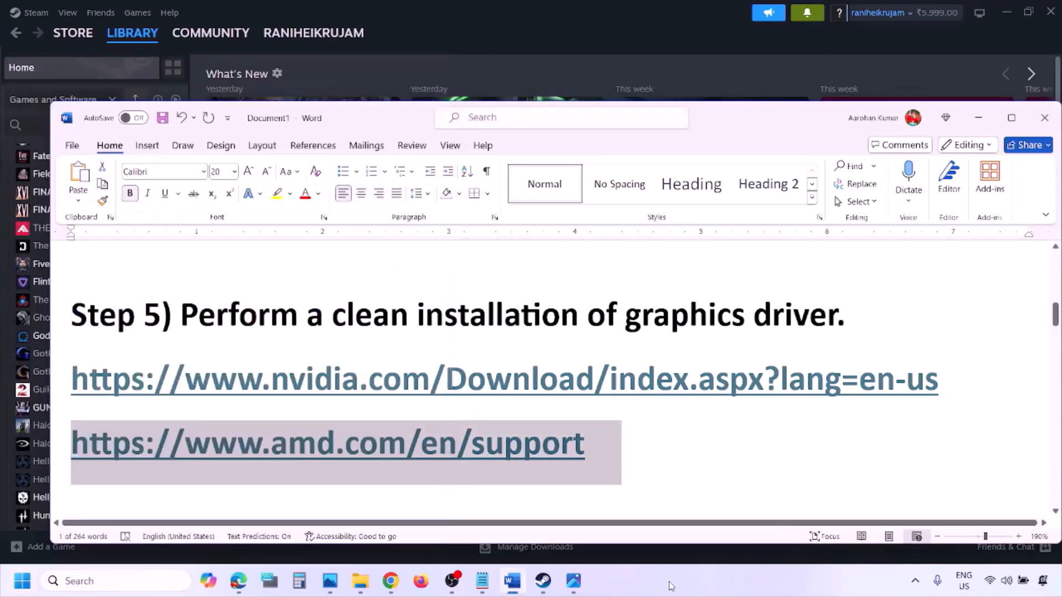
scroll(499, 380, "down", 3)
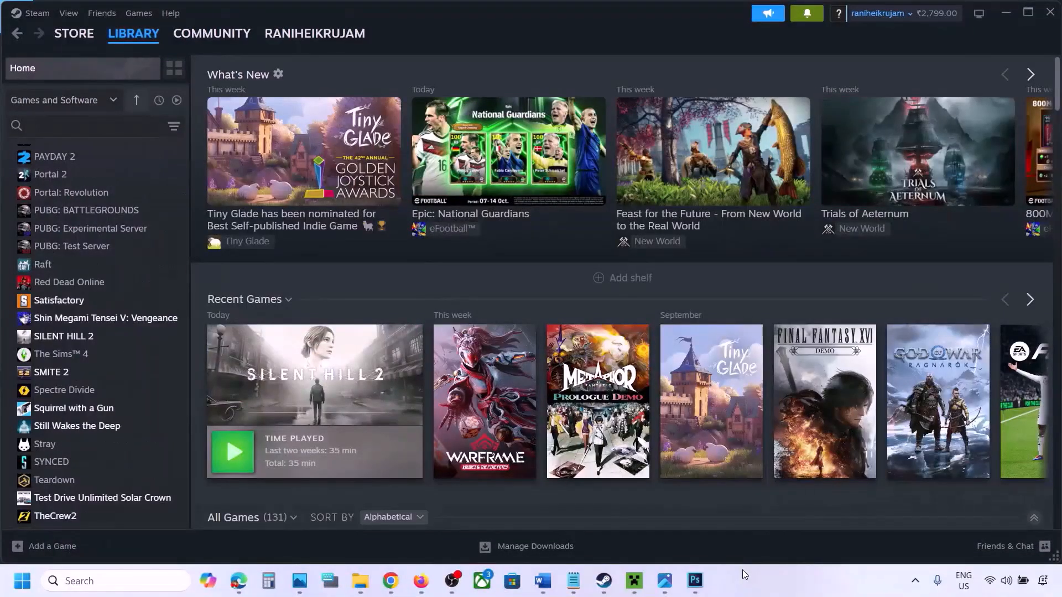
Search Windows for "graphics" and open Graphics settings.
left_click(84, 580)
type("graphi")
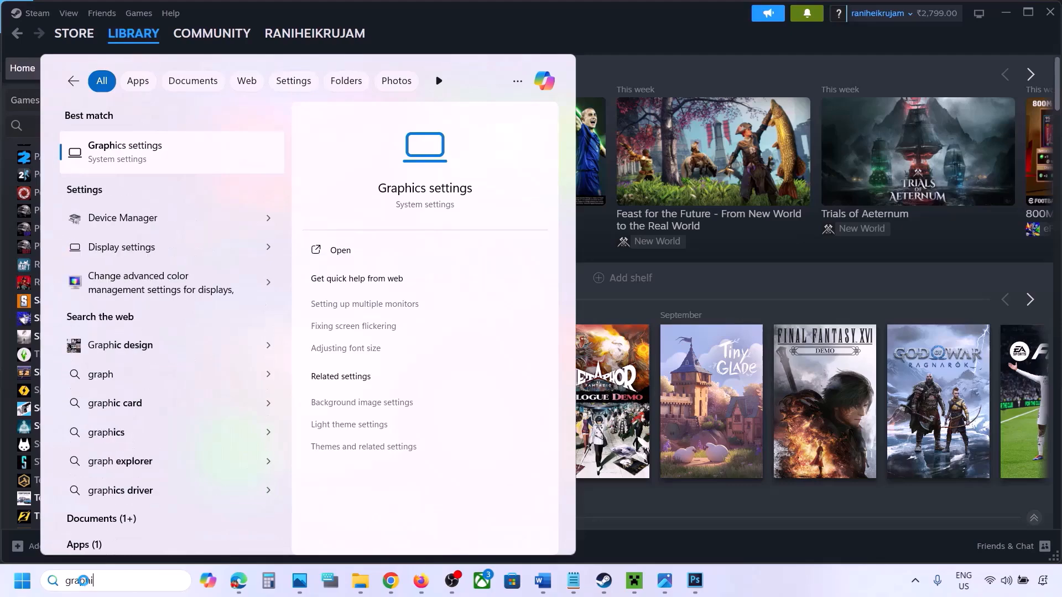
type("cs")
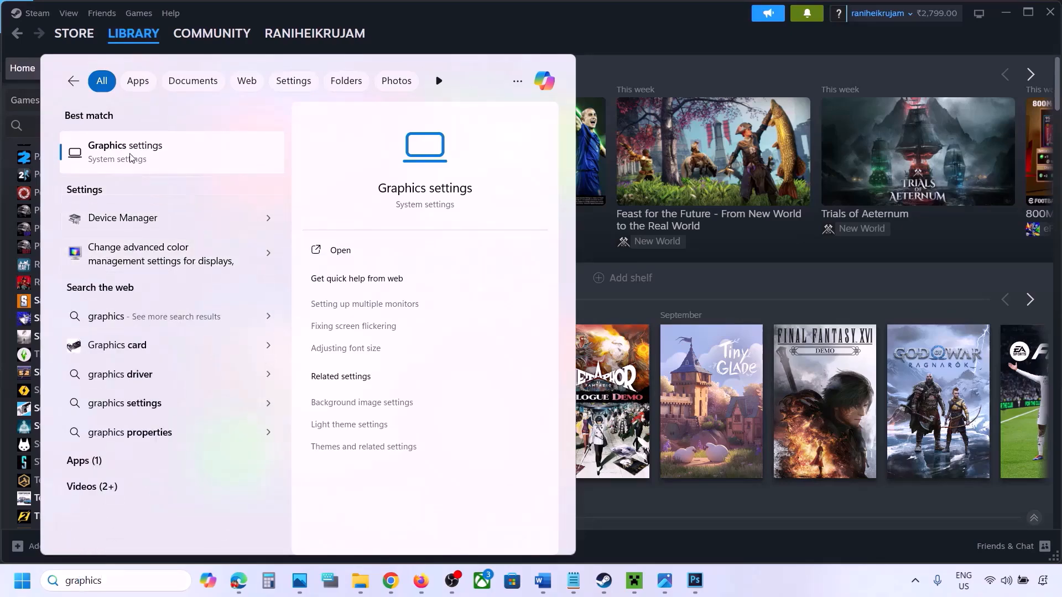
left_click(132, 158)
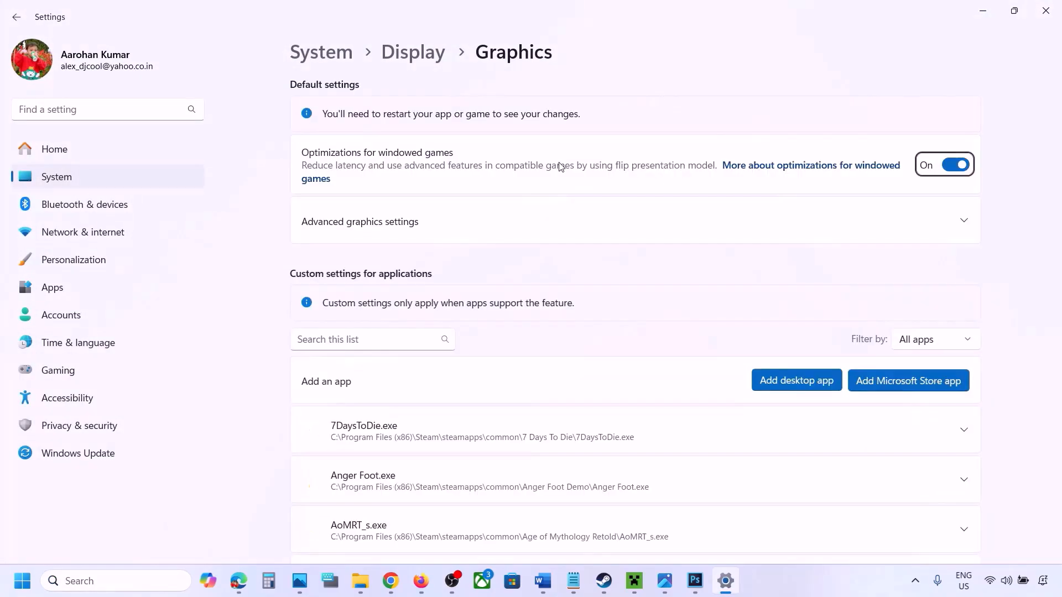
Start adding a desktop app, browse to Steam's steamapps\common folder, and leave the file picker without choosing a file.
left_click(803, 381)
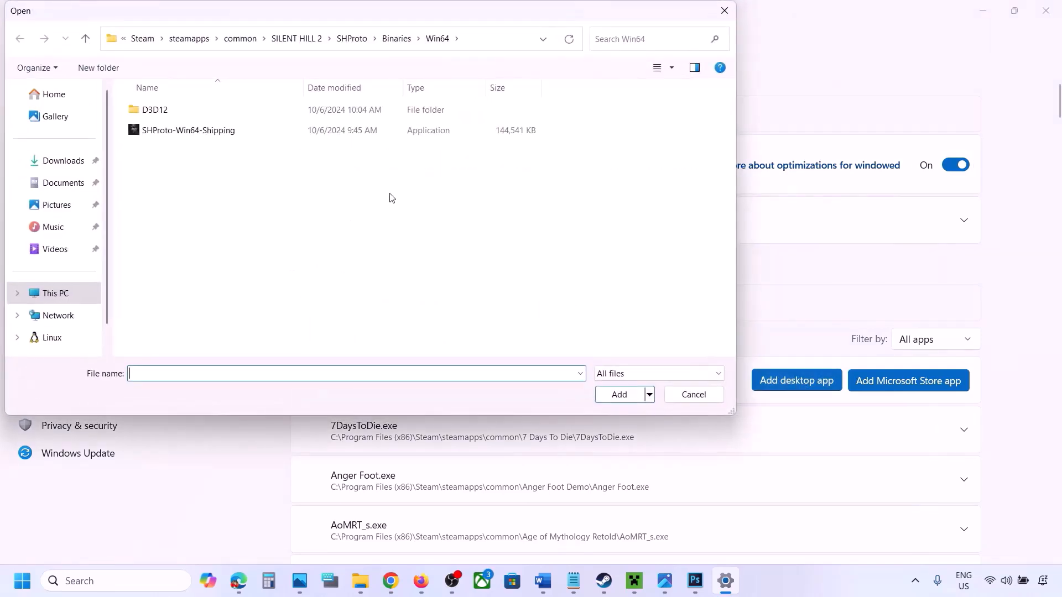
left_click(248, 38)
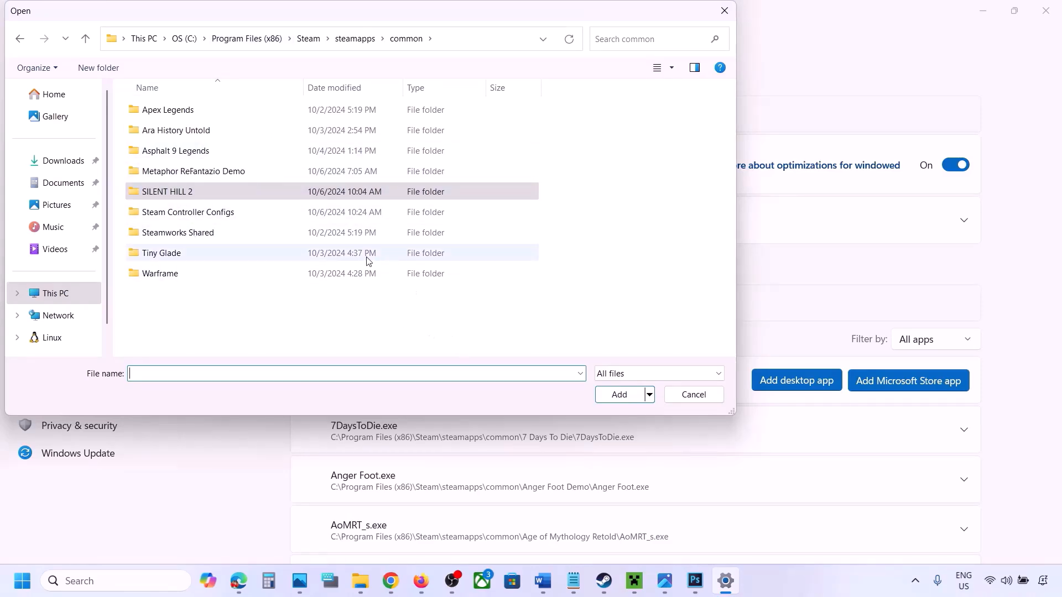
left_click(683, 396)
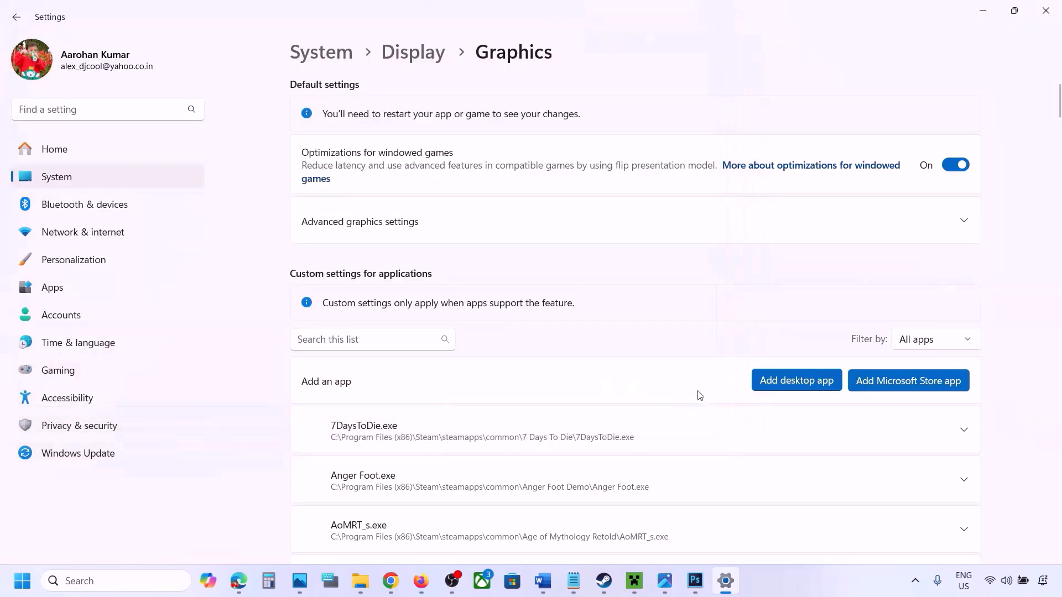
Set the GPU preference of ChainedTogether-Win64-Shipping.exe to High Performance (NVIDIA GeForce RTX 3050 Laptop GPU).
scroll(666, 431, "down", 2)
scroll(666, 431, "down", 6)
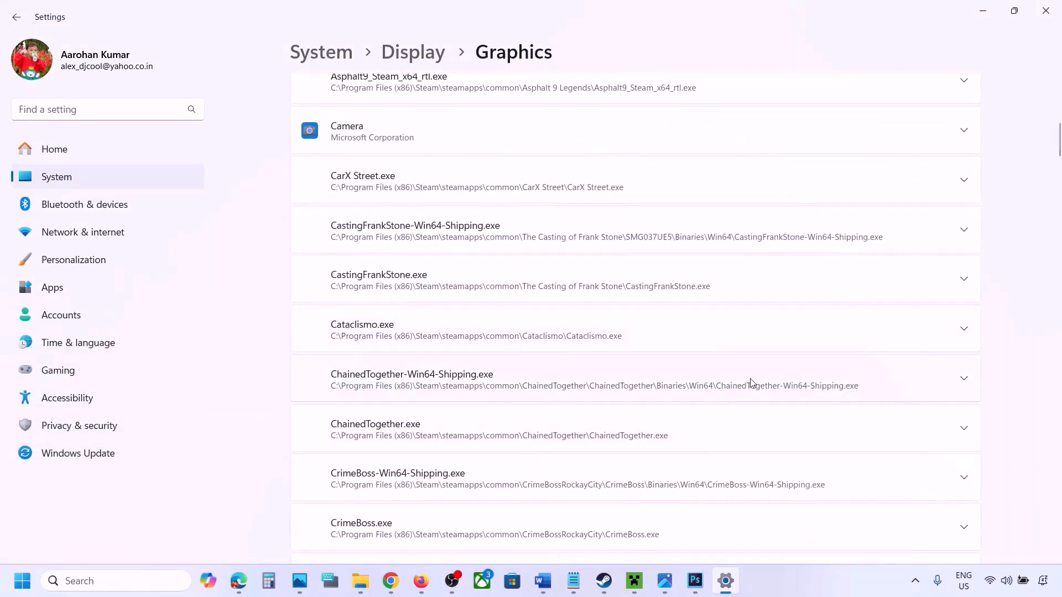
left_click(964, 384)
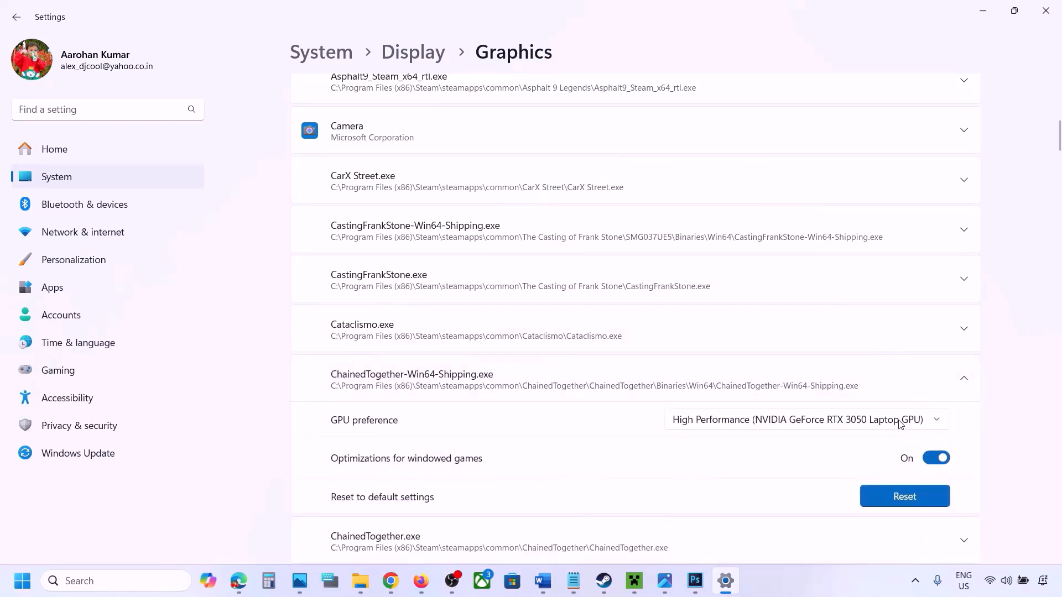
left_click(900, 424)
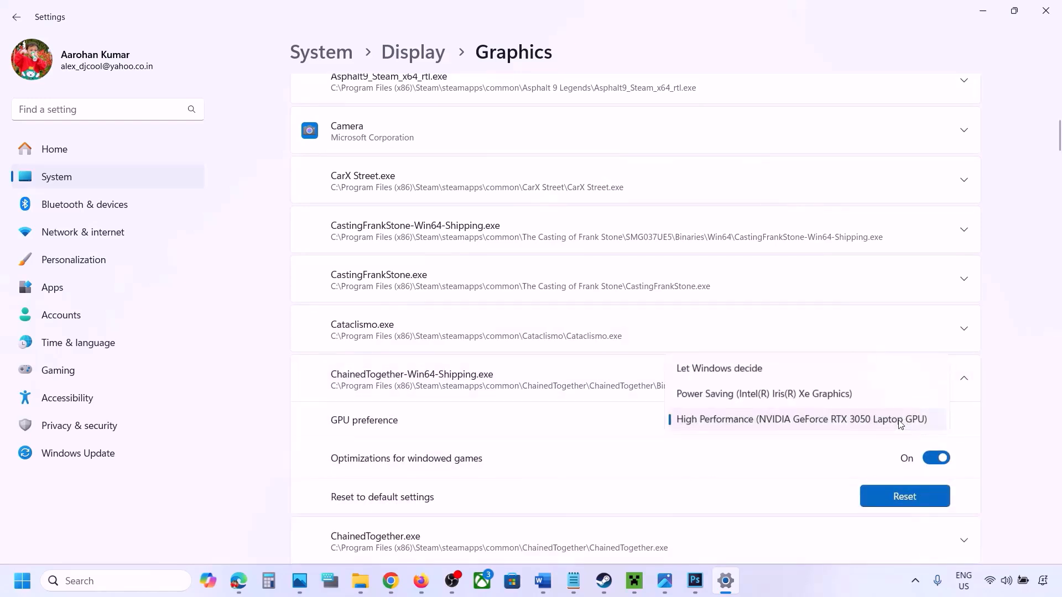
left_click(840, 423)
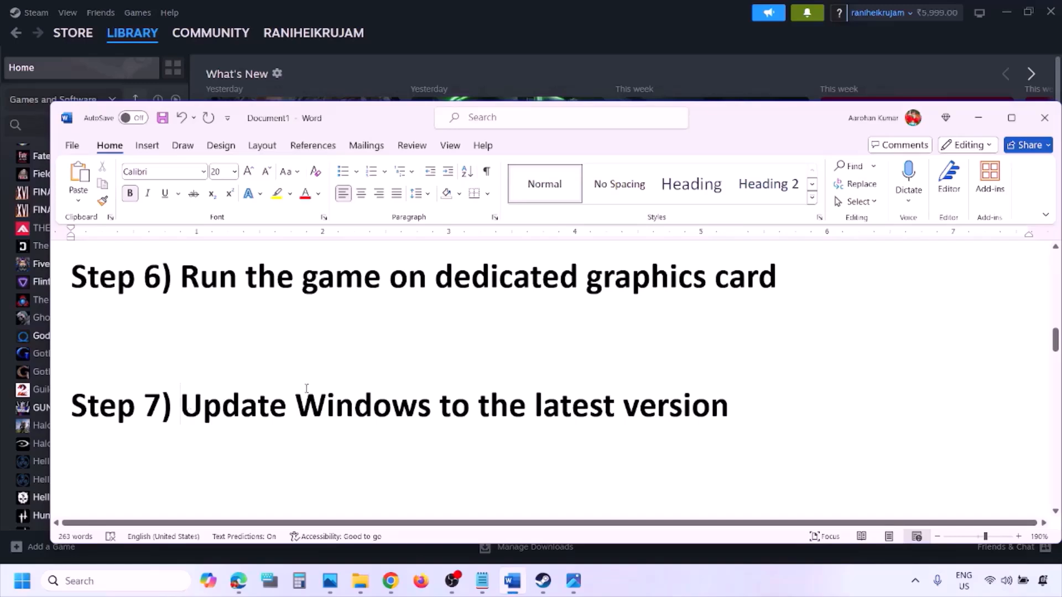
Highlight the Step 7 instruction about updating Windows in the Word document, and check for updates in Windows Update.
left_click_drag(181, 406, 714, 390)
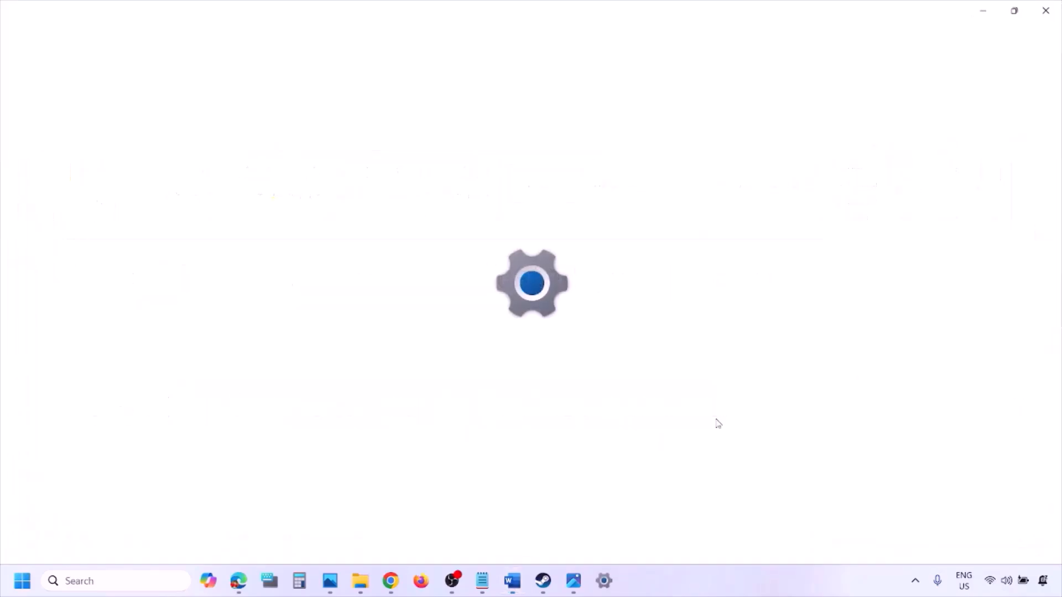
left_click(91, 455)
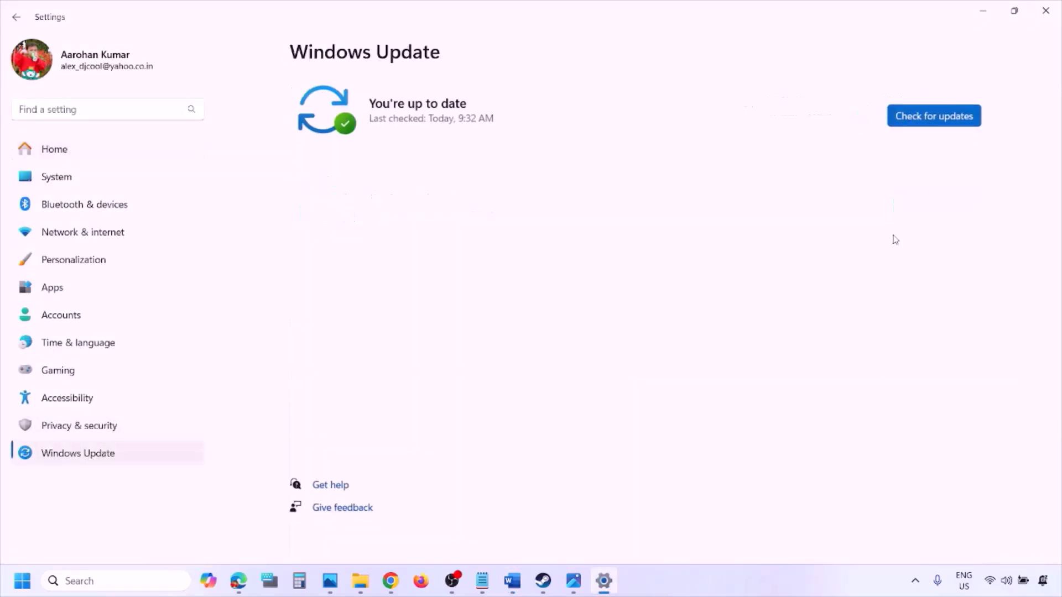
left_click(965, 119)
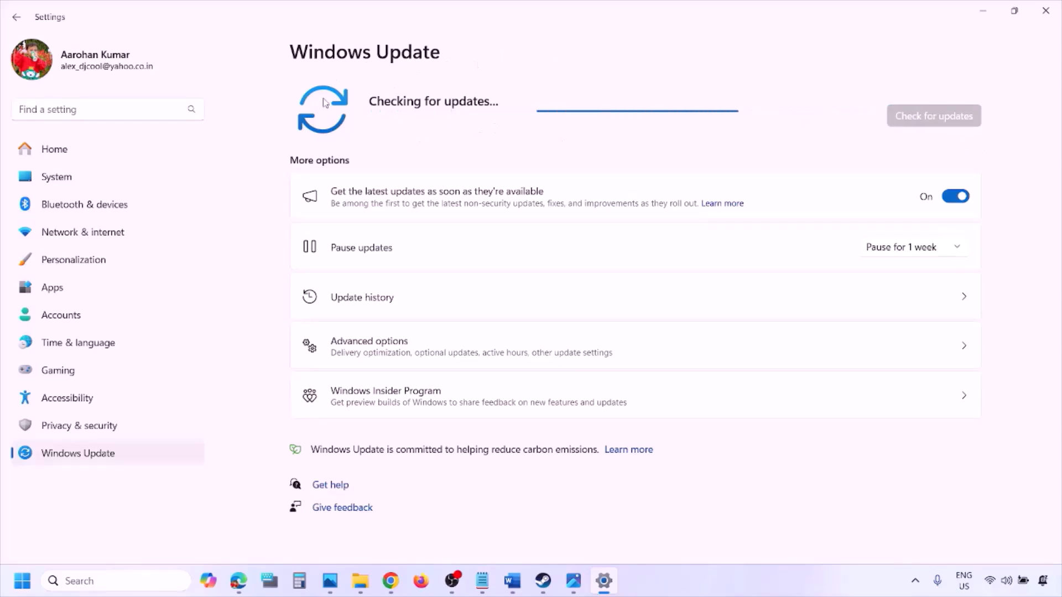
Display the power options containing Restart without restarting, and switch back to the Word document.
left_click(22, 581)
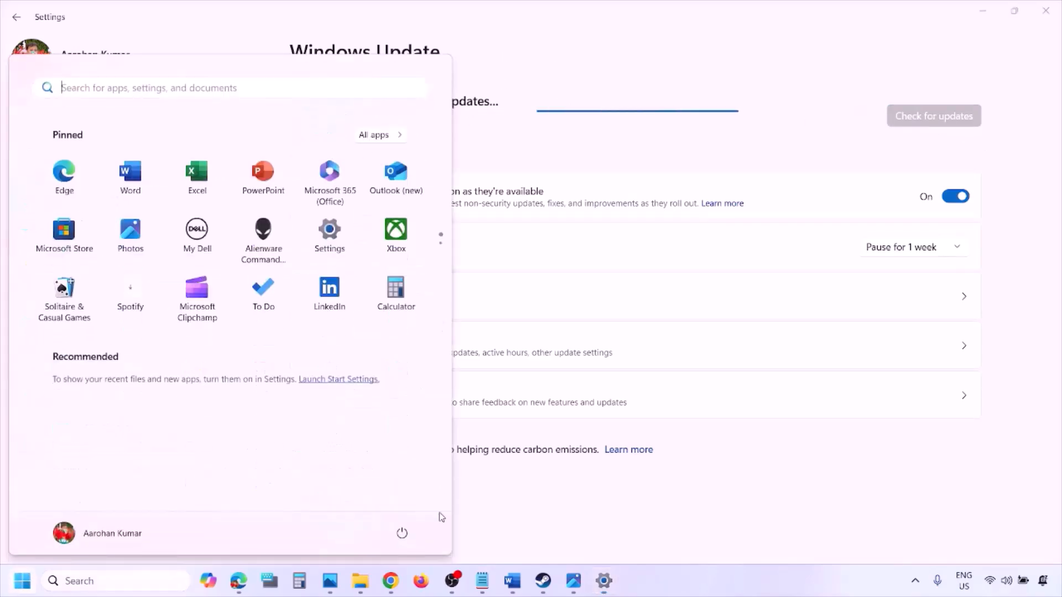
left_click(402, 534)
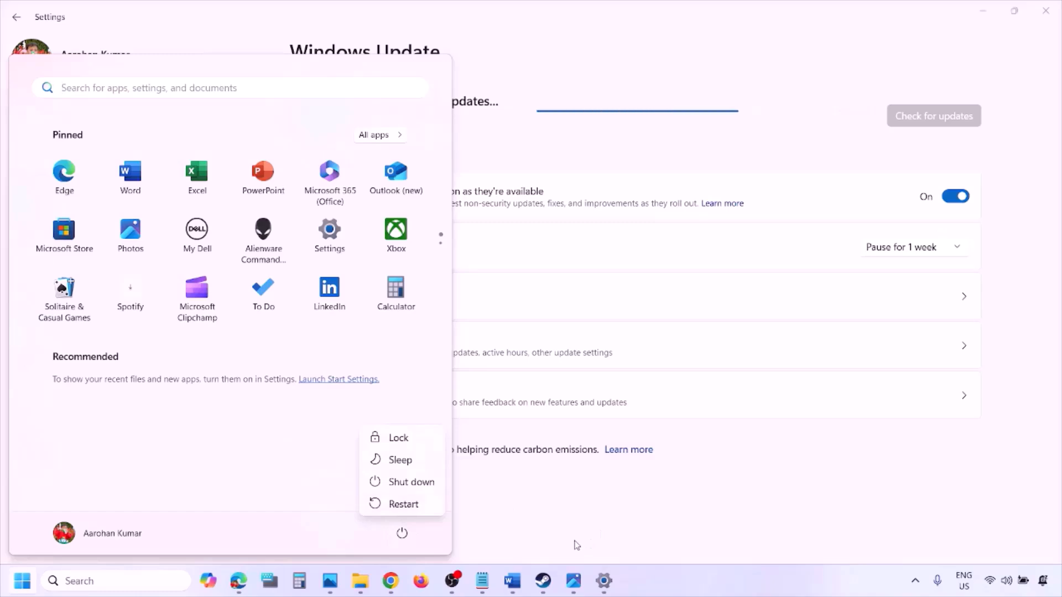
left_click(513, 587)
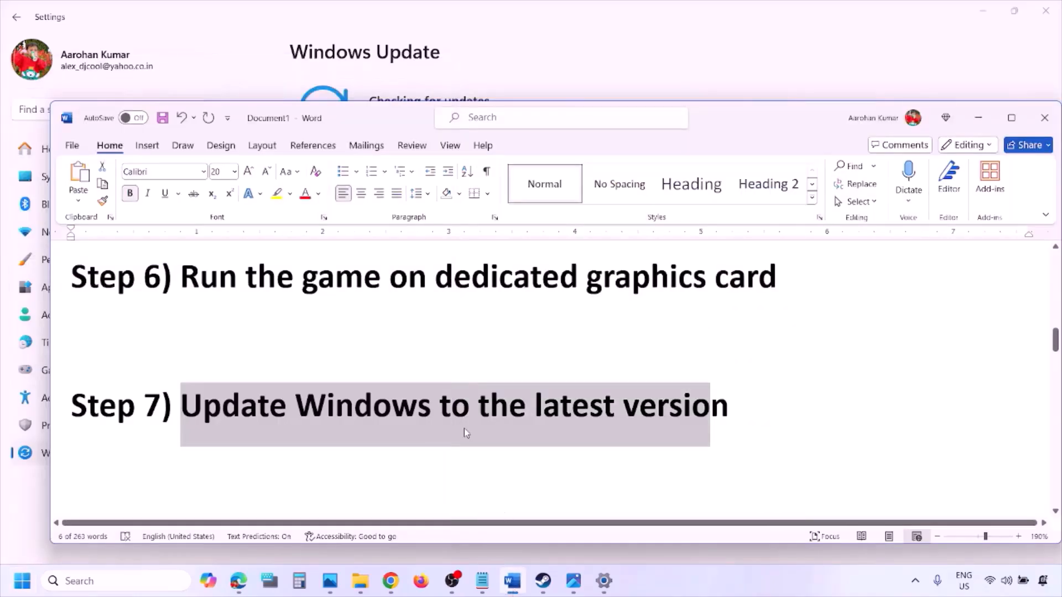
Copy the Visual C++ link from Step 8 of the document and open it in a new Chrome window.
scroll(464, 433, "down", 2)
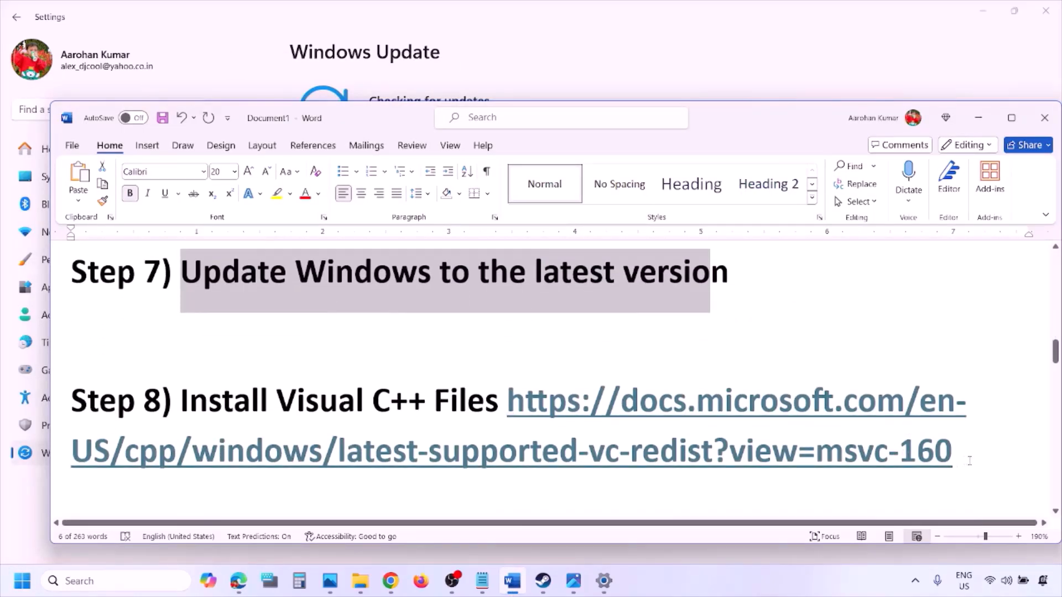
left_click_drag(969, 460, 583, 412)
key("ctrl+c")
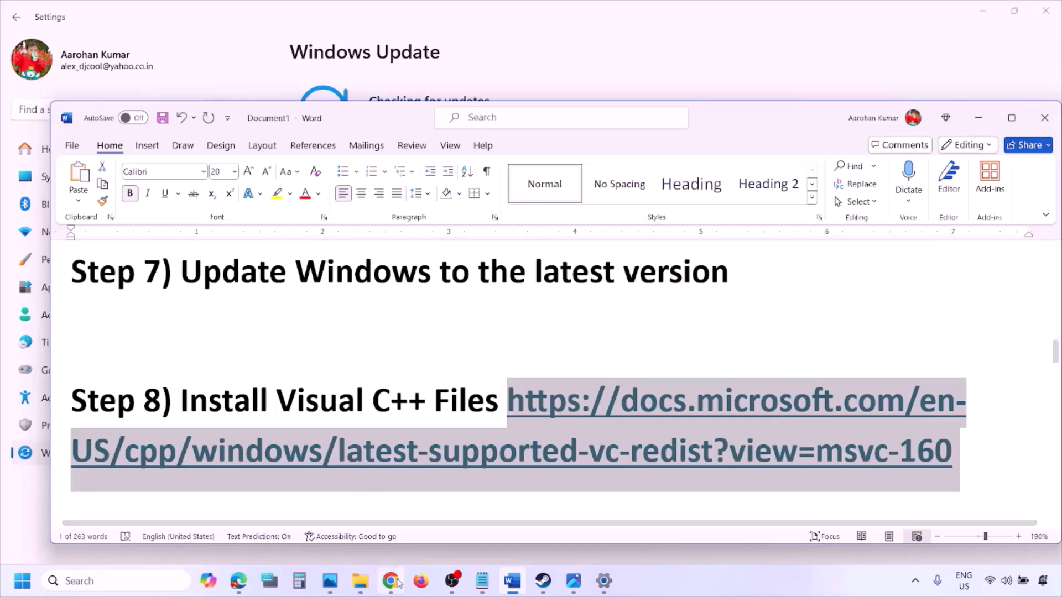
right_click(391, 581)
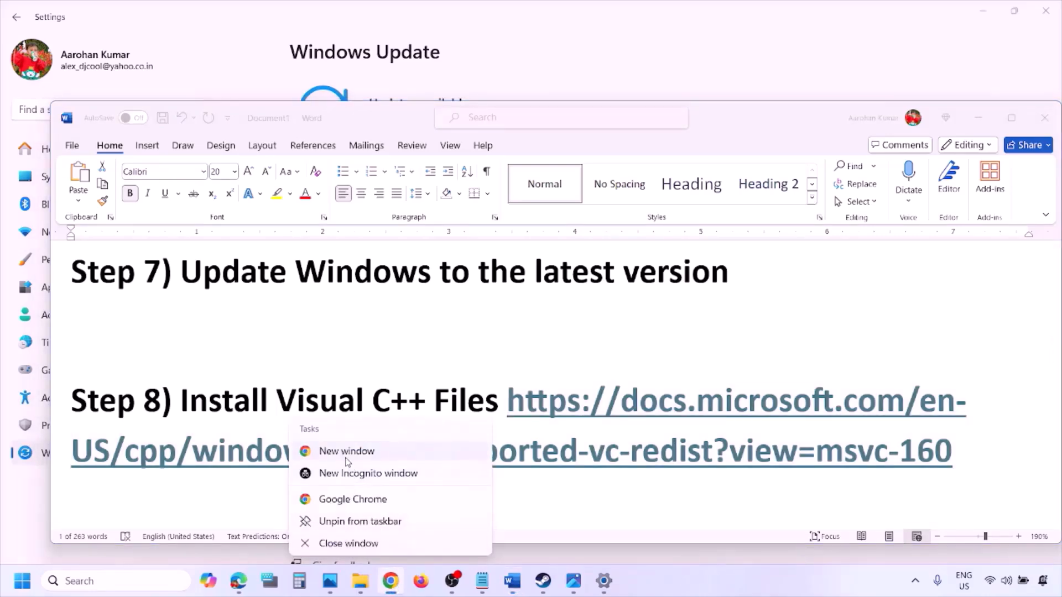
left_click(345, 459)
key("ctrl+v")
key("Return")
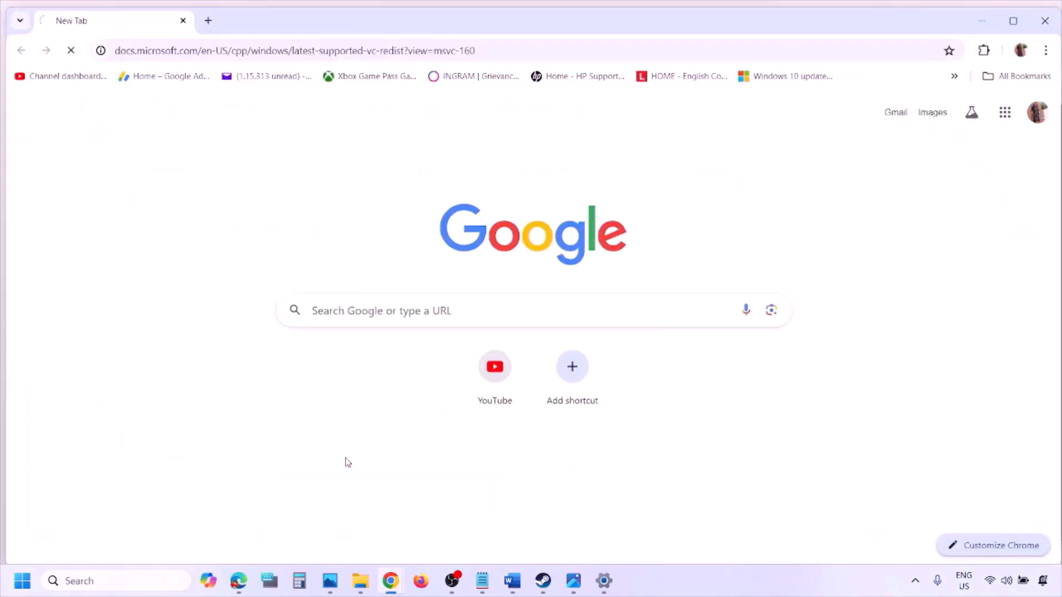
Download the X86 installer from the latest Visual C++ Redistributable table, and start its repair.
scroll(486, 320, "down", 5)
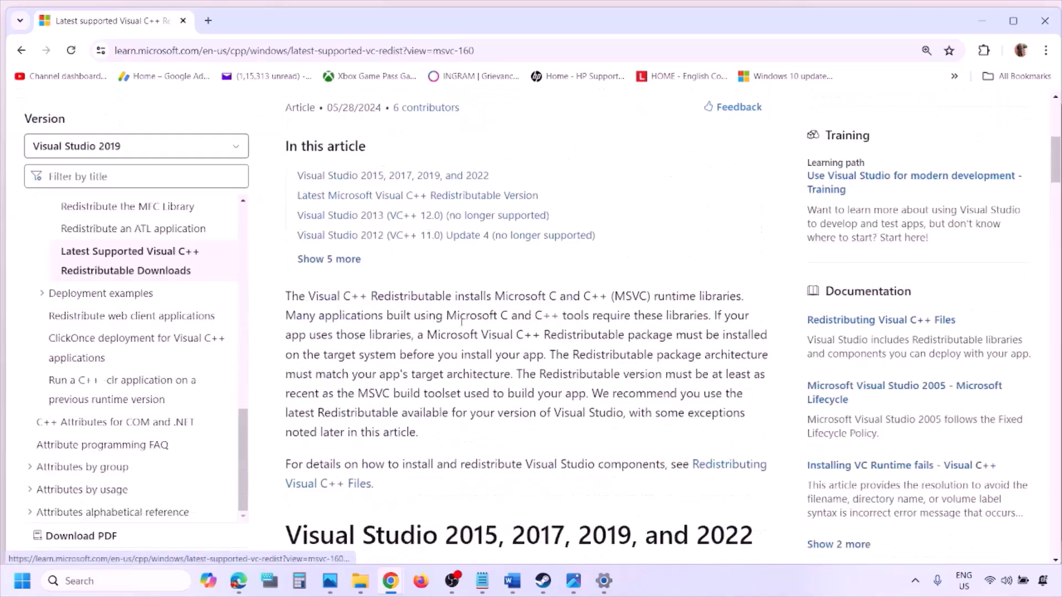
scroll(462, 321, "down", 4)
left_click_drag(335, 296, 712, 295)
scroll(466, 395, "down", 10)
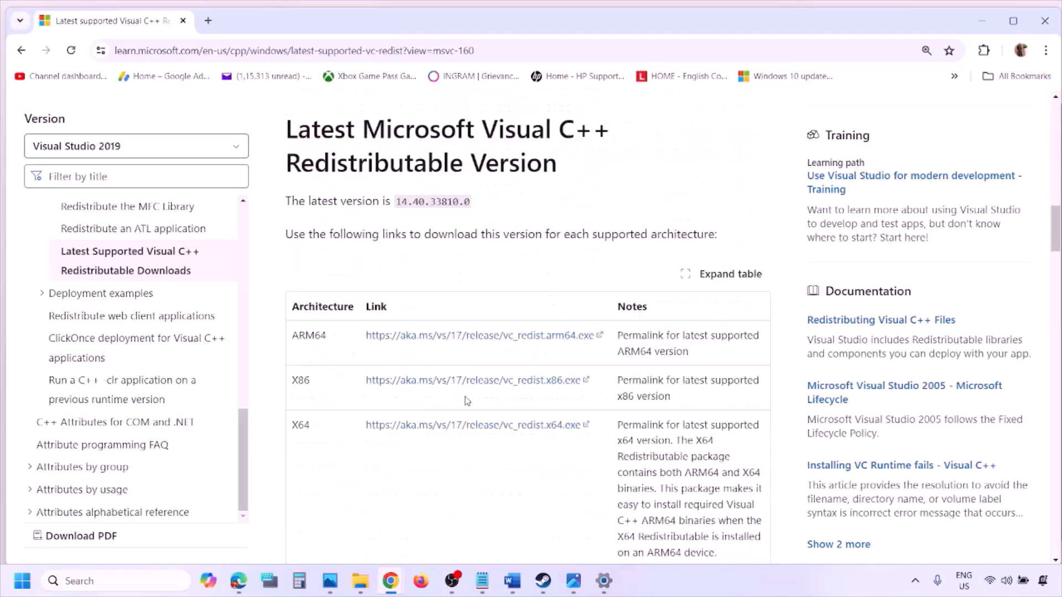
double_click(299, 318)
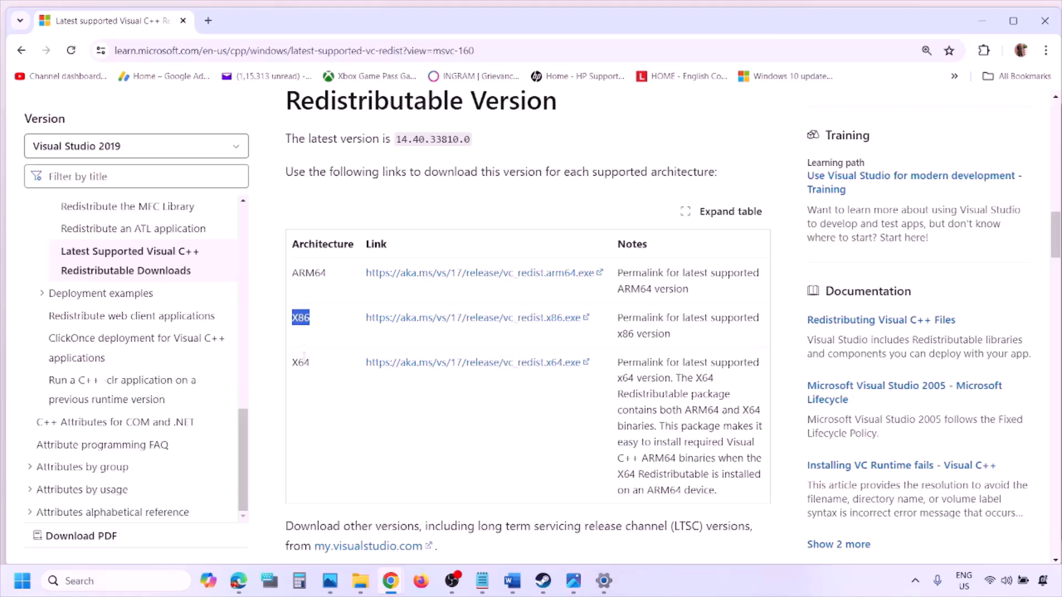
double_click(301, 362)
double_click(296, 317)
left_click_drag(295, 317, 521, 325)
left_click(521, 325)
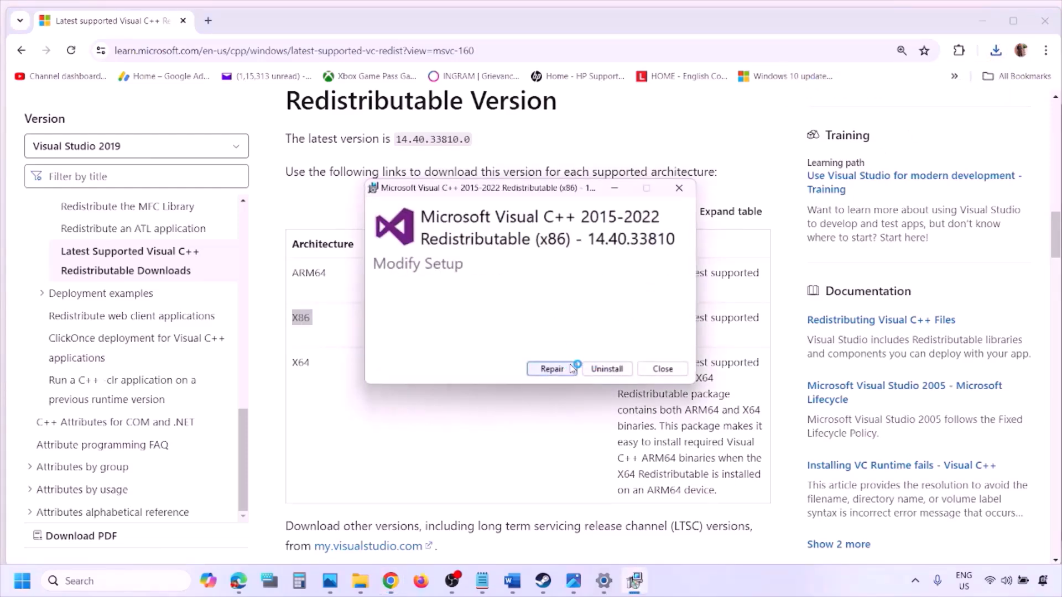
left_click(573, 368)
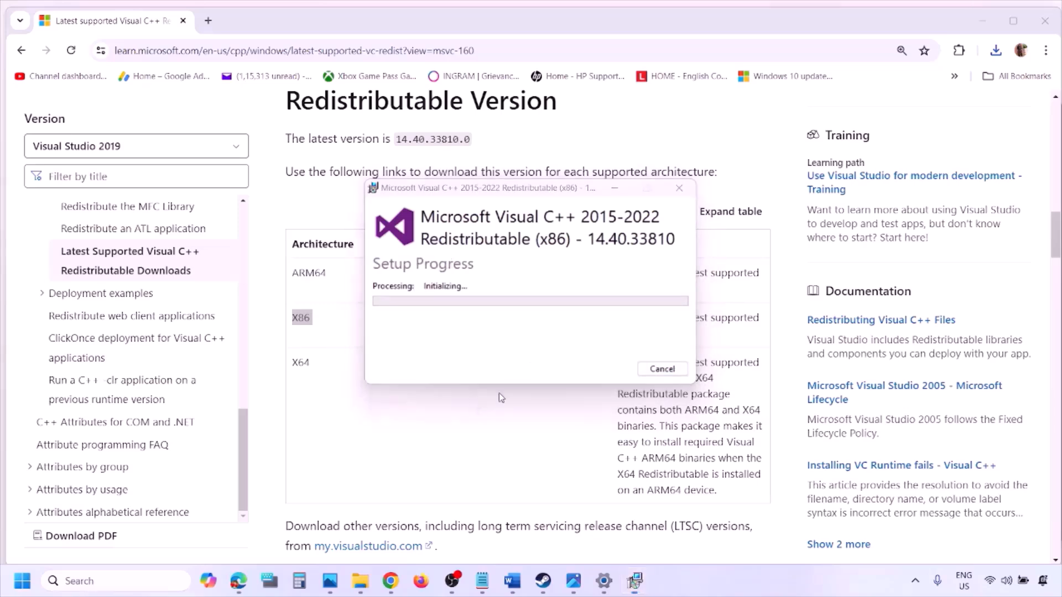
Download the X64 Visual C++ Redistributable installer from the same table, and start its repair.
double_click(300, 362)
left_click(481, 365)
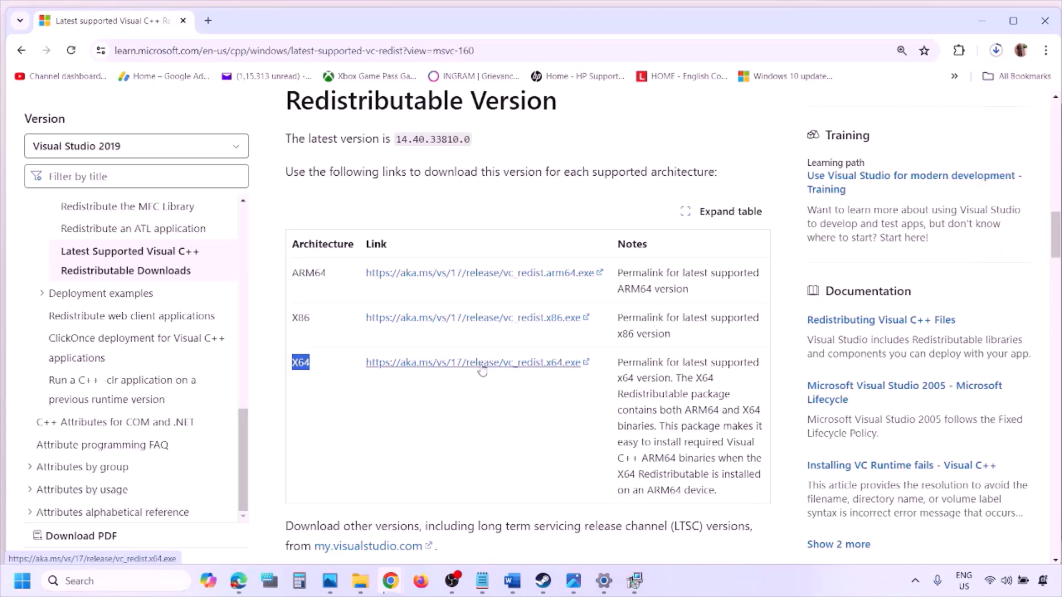
left_click(636, 589)
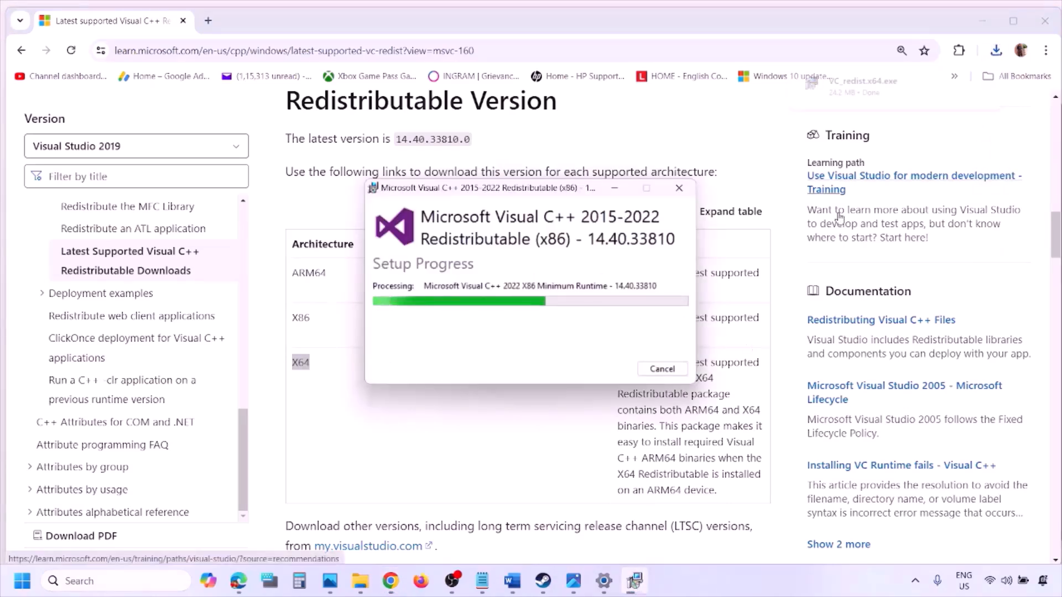
left_click(886, 90)
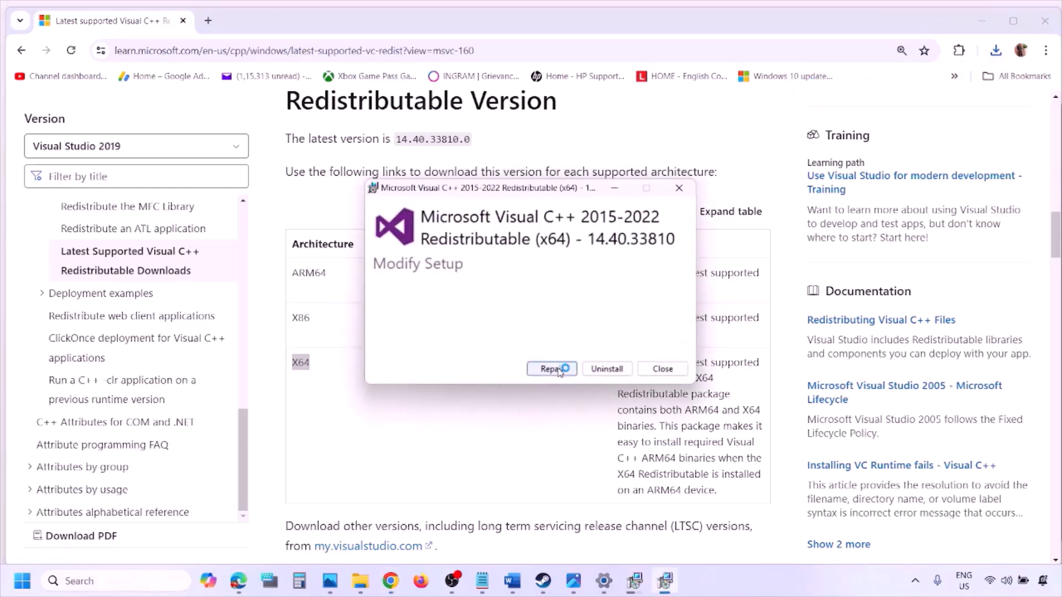
left_click(553, 369)
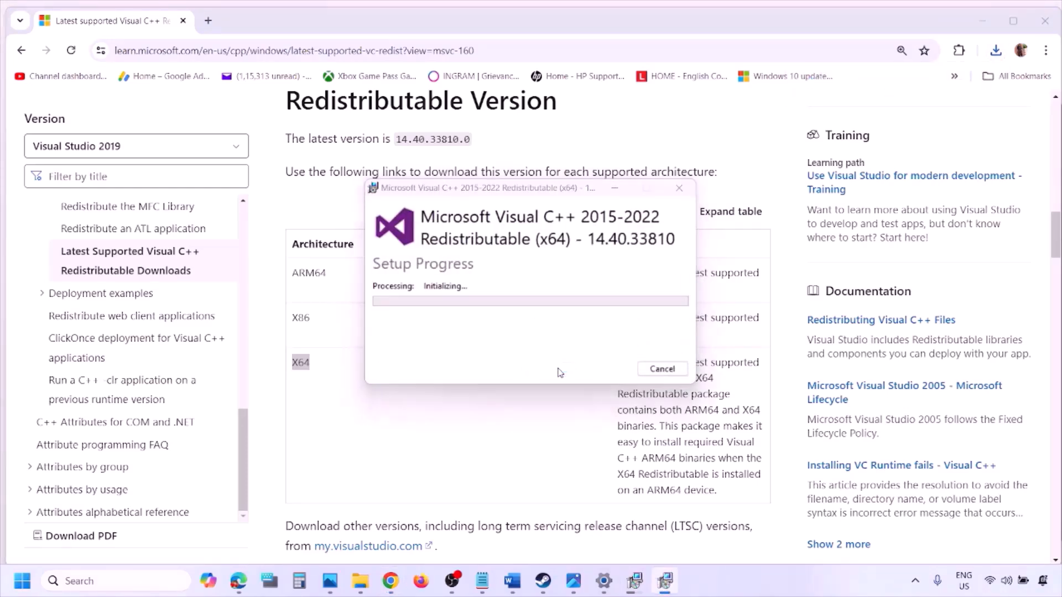
Place the x86 and x64 redistributable setup windows side by side, and return to the download page.
left_click(635, 581)
left_click_drag(583, 188, 337, 236)
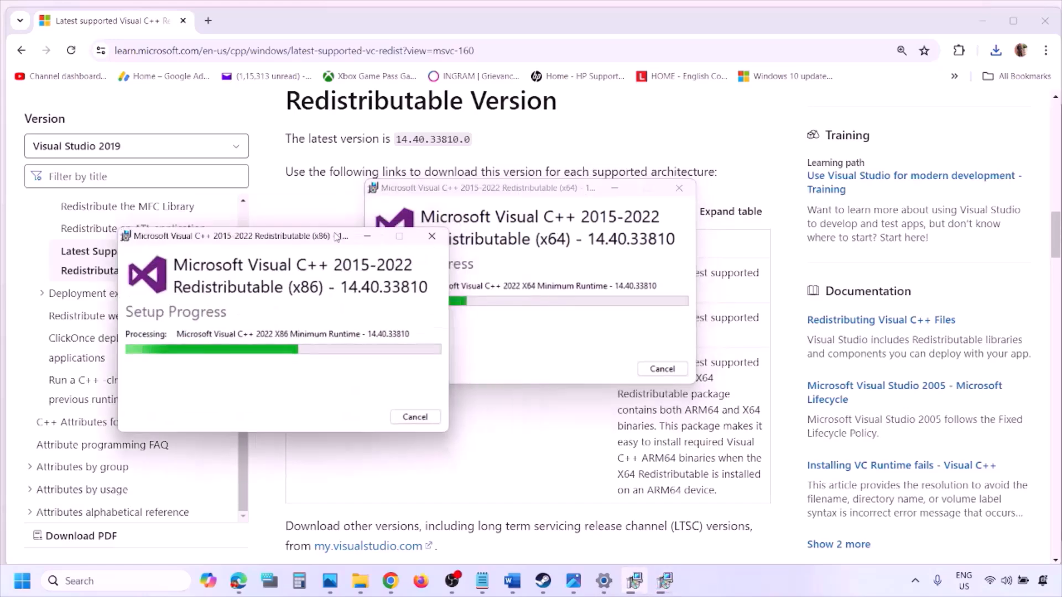
left_click_drag(531, 188, 666, 247)
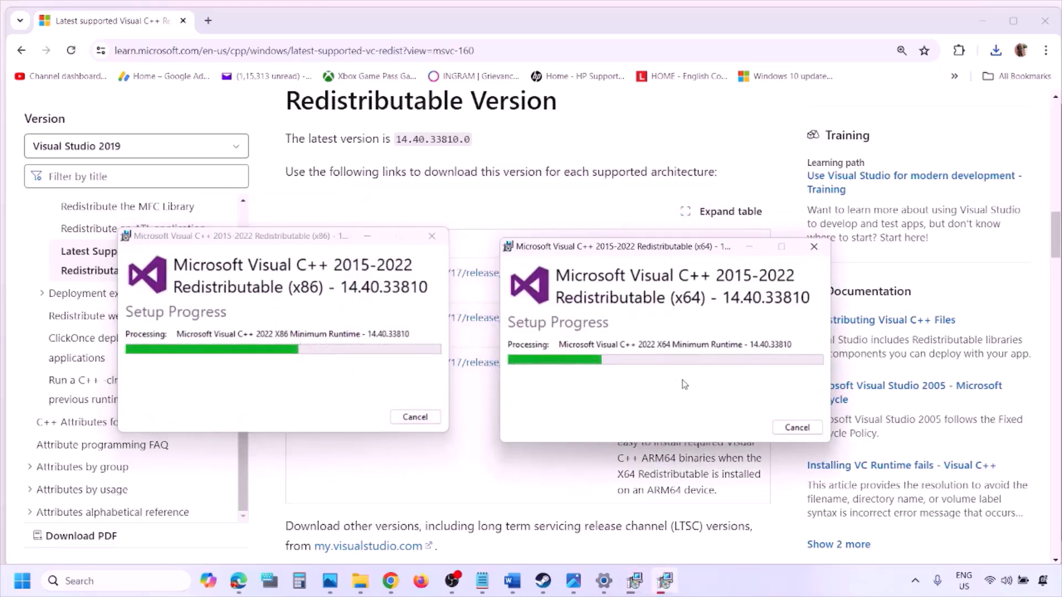
left_click(467, 478)
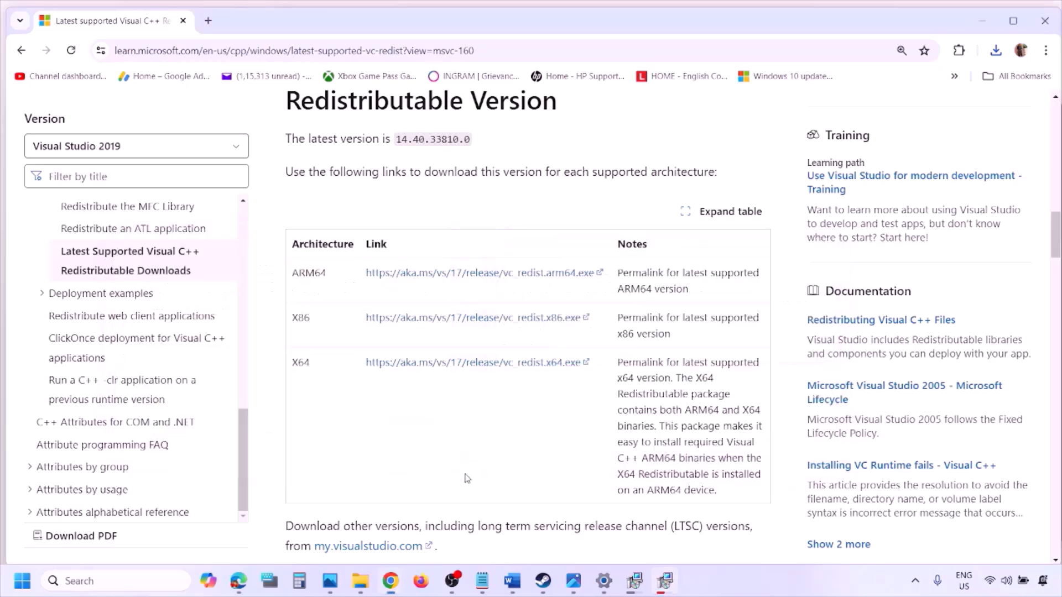
Show the Restart power option from the download page, and close the power options without restarting.
left_click(22, 581)
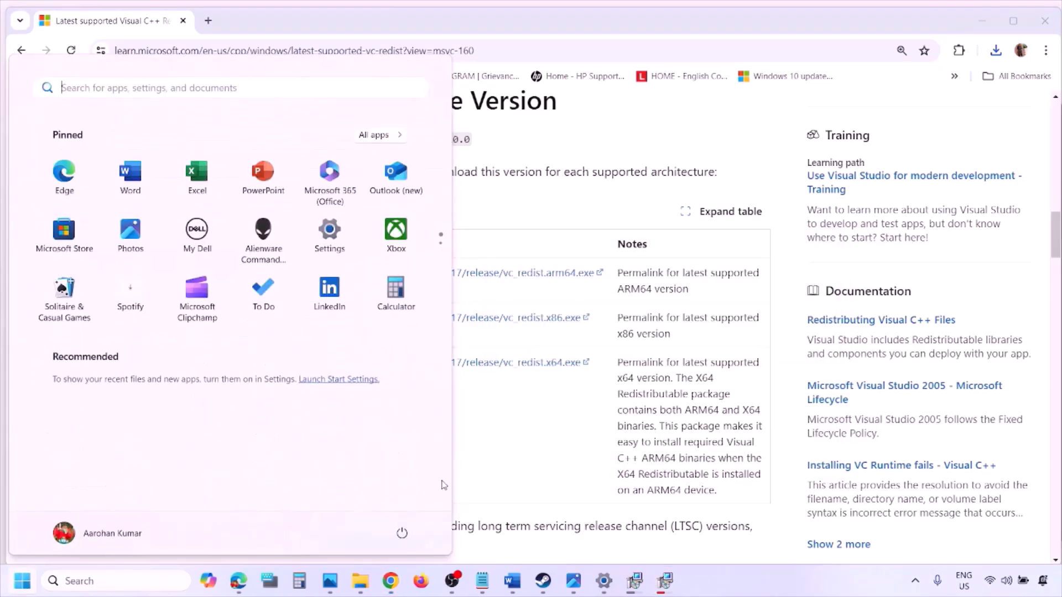
left_click(403, 533)
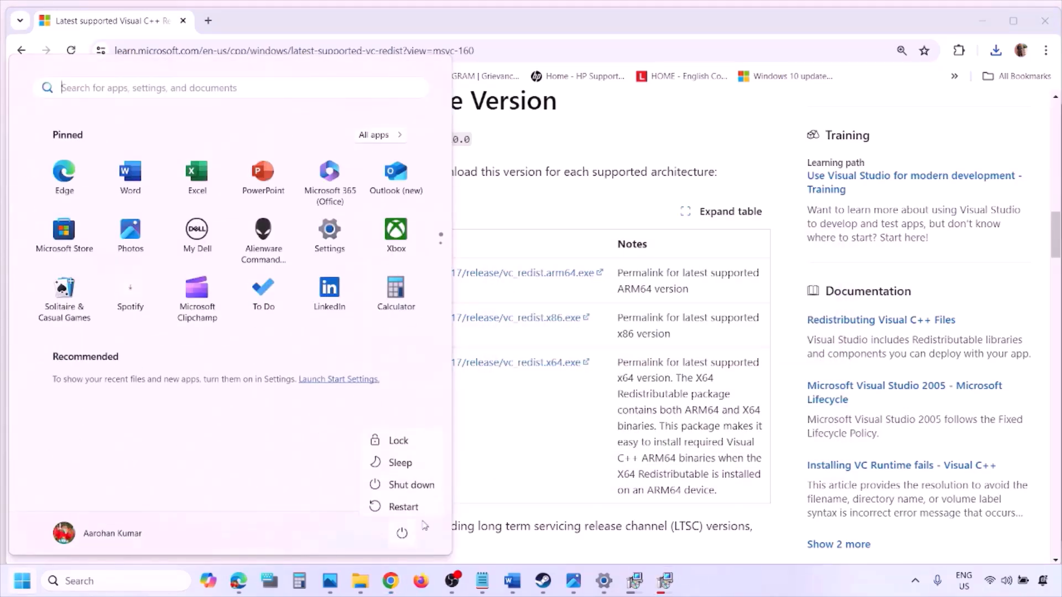
left_click(550, 468)
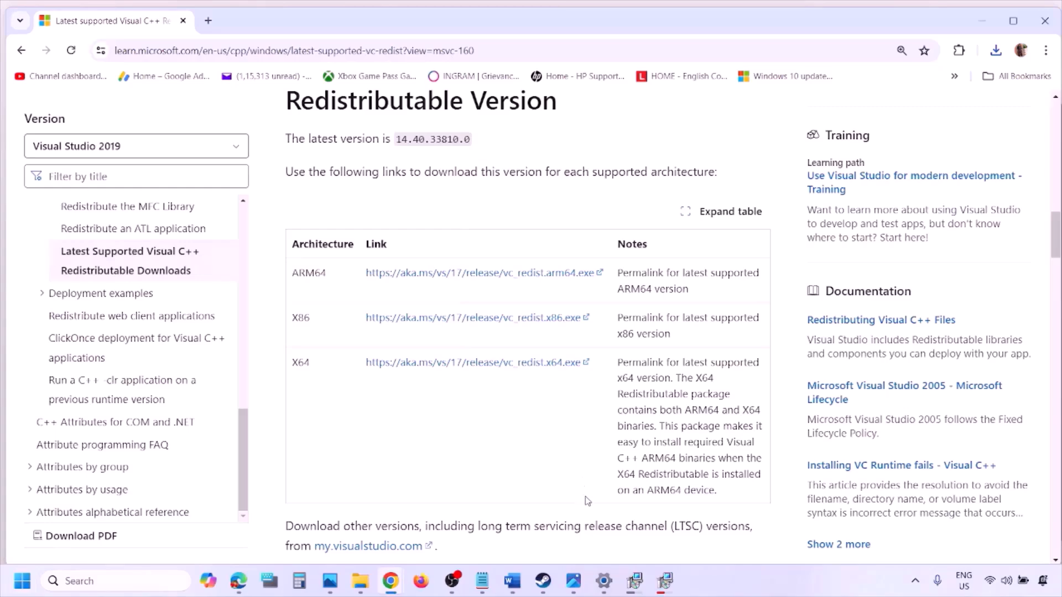
Switch to the Word document, go to Step 9 about unplugging external devices, and maximize the window.
left_click(512, 584)
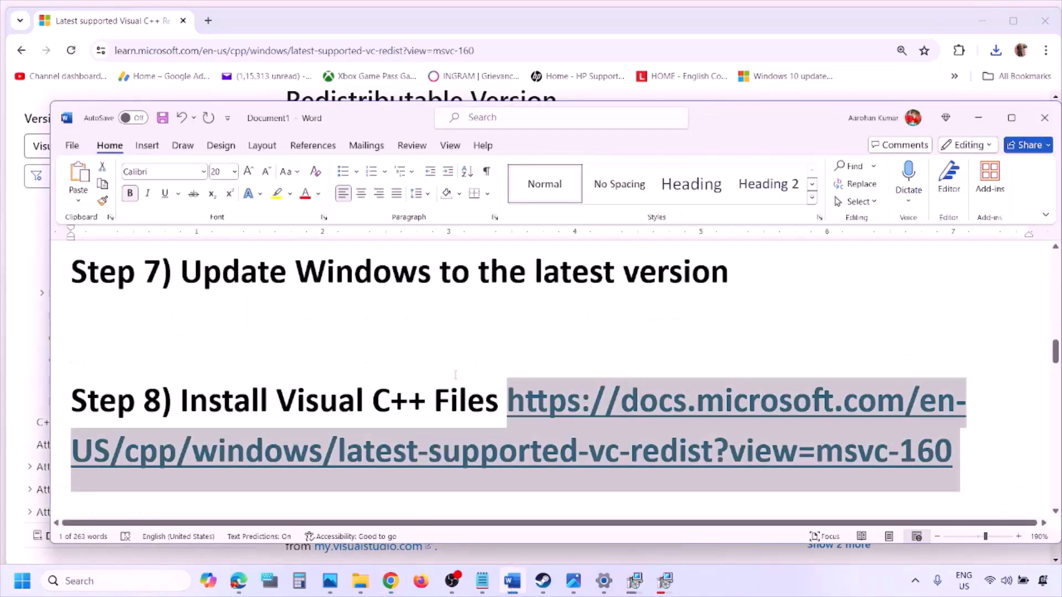
scroll(455, 375, "down", 4)
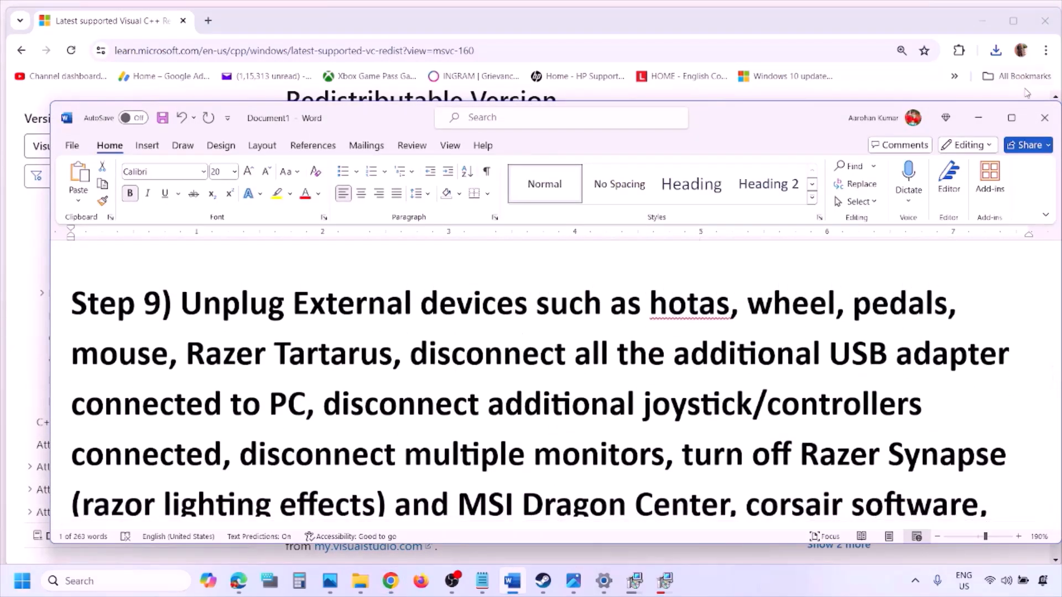
left_click(1011, 118)
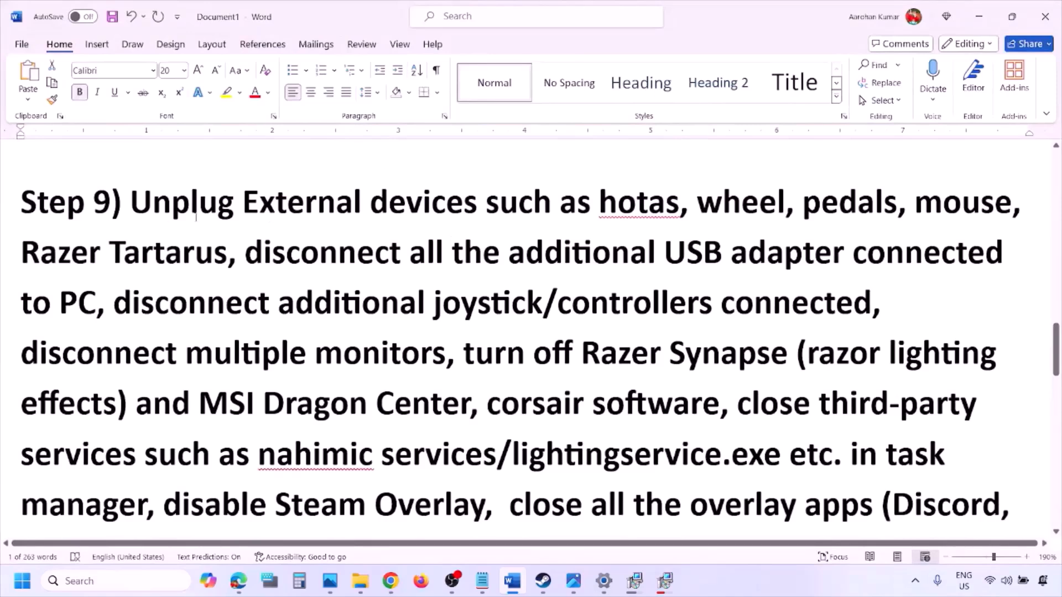
Highlight the Step 9 instructions on unplugging external devices and USB adapters, disconnecting additional joysticks/controllers, and disconnecting multiple monitors.
left_click_drag(221, 186, 789, 254)
left_click(786, 250)
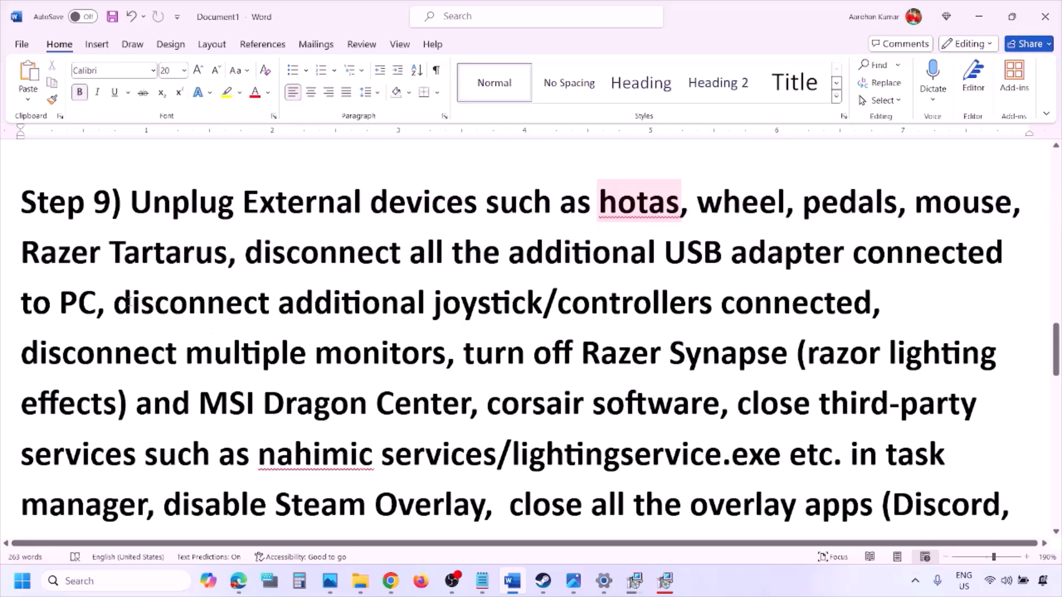
left_click_drag(121, 302, 871, 311)
left_click(701, 332)
left_click_drag(35, 355, 365, 358)
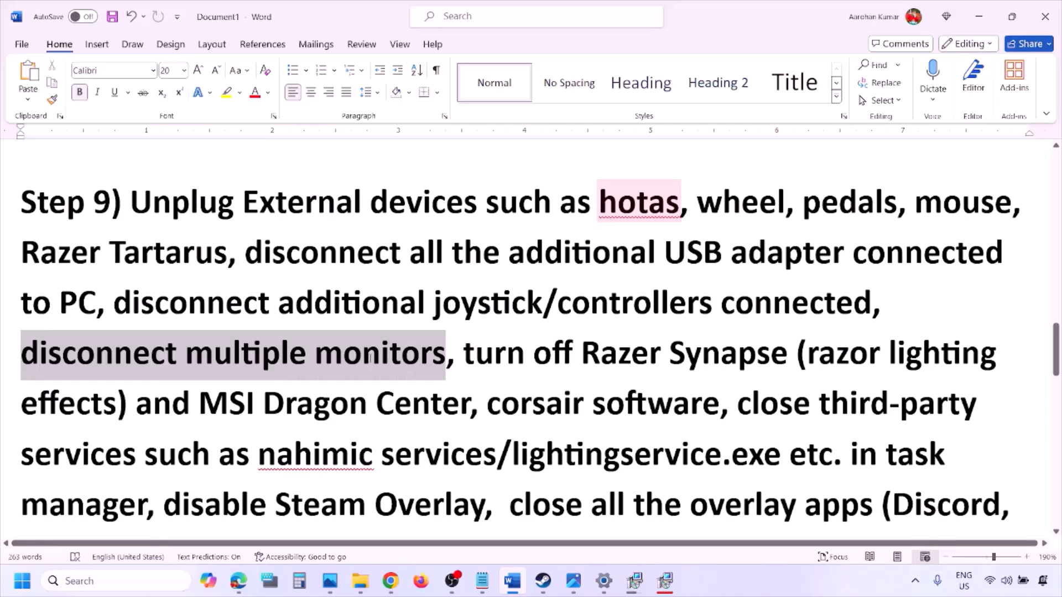
scroll(459, 298, "down", 1)
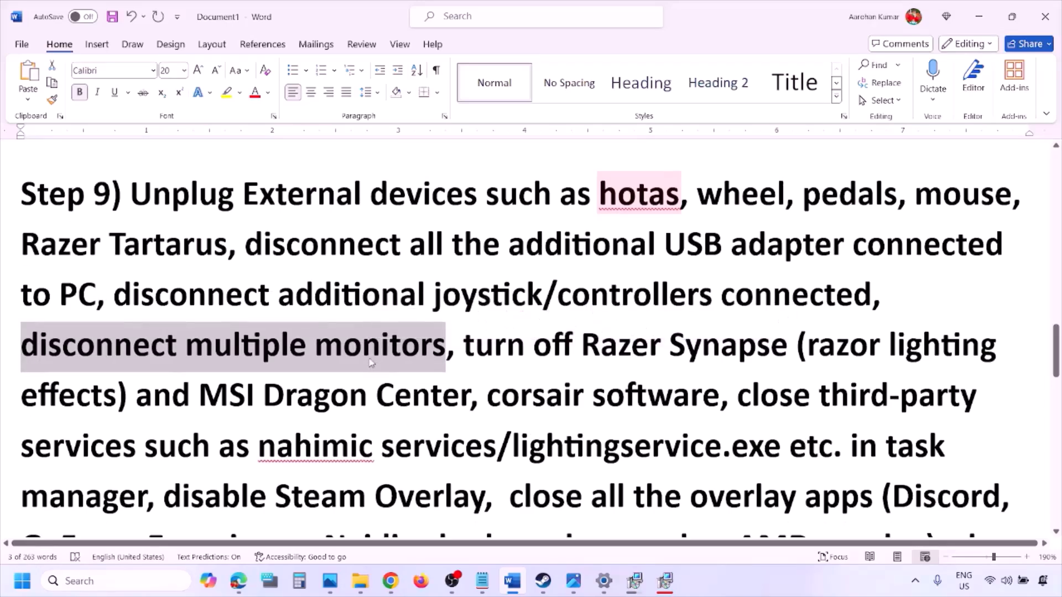
Highlight the Step 9 instructions on turning off Razer Synapse, MSI Dragon Center, Corsair software and third-party services, and on disabling Steam Overlay.
left_click_drag(467, 290, 155, 442)
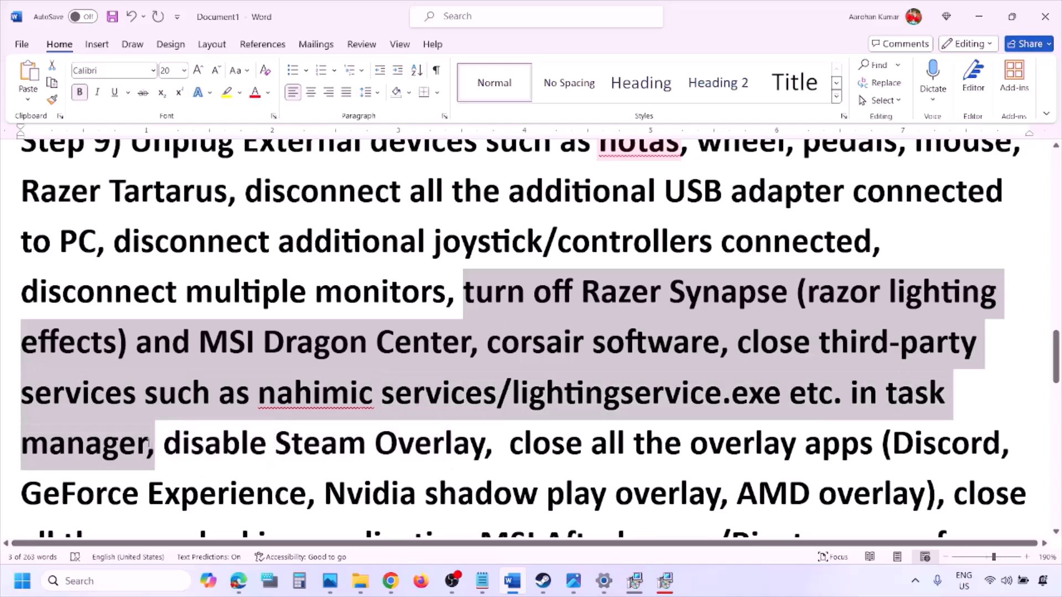
scroll(182, 398, "down", 1)
left_click_drag(186, 383, 484, 384)
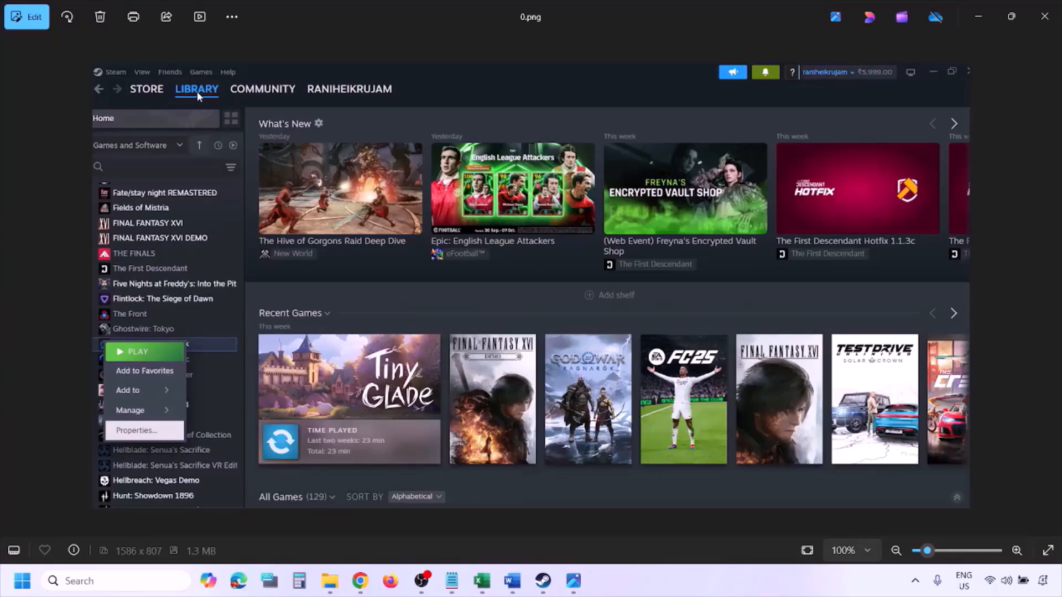
Examine the Steam library screenshot 0.png around the game's Properties option, and move on to the following image.
scroll(198, 91, "up", 1)
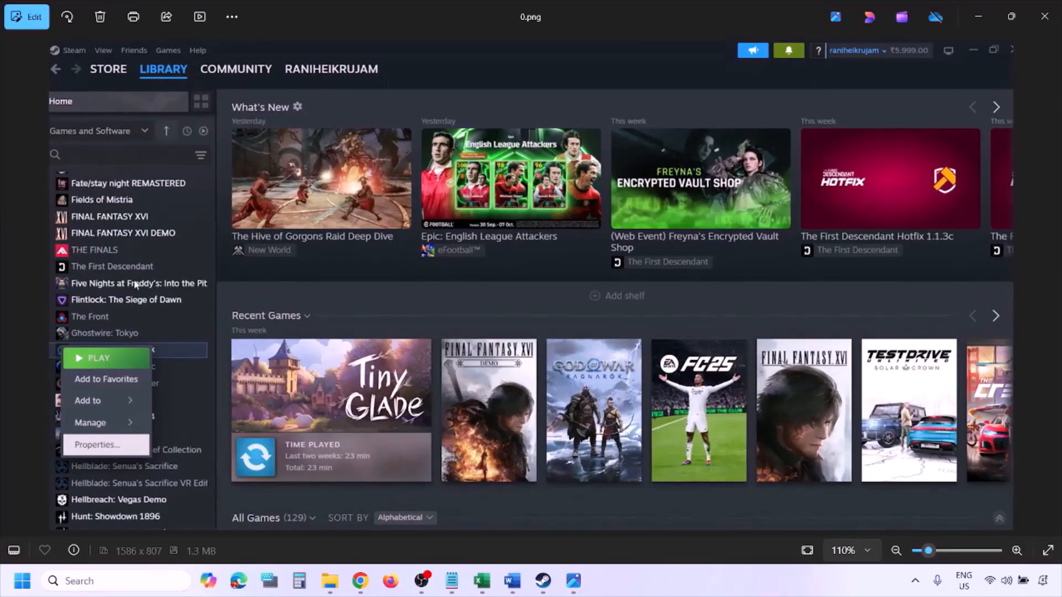
scroll(135, 284, "down", 1)
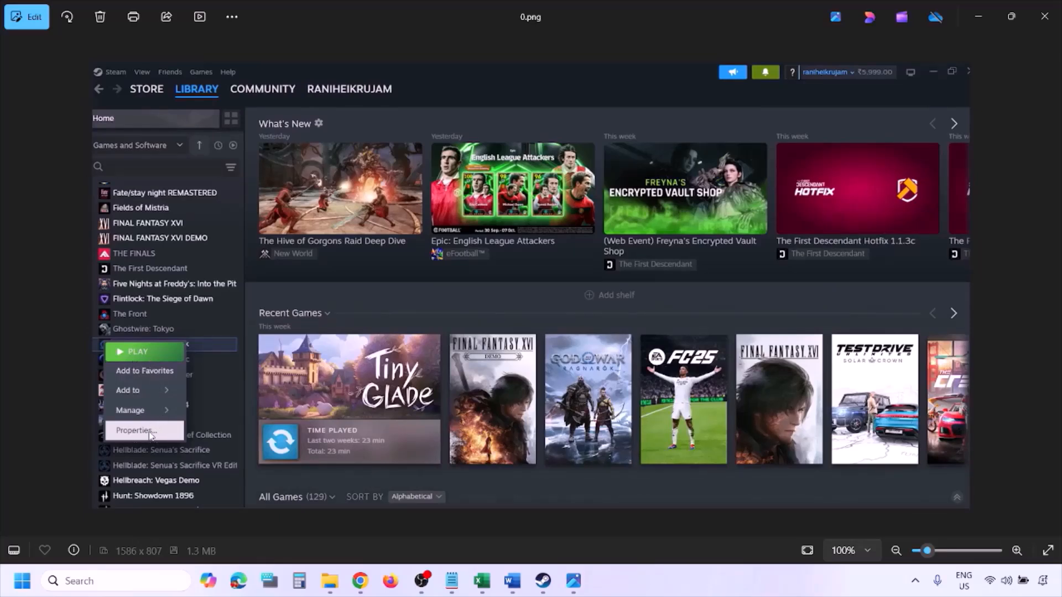
key("Right")
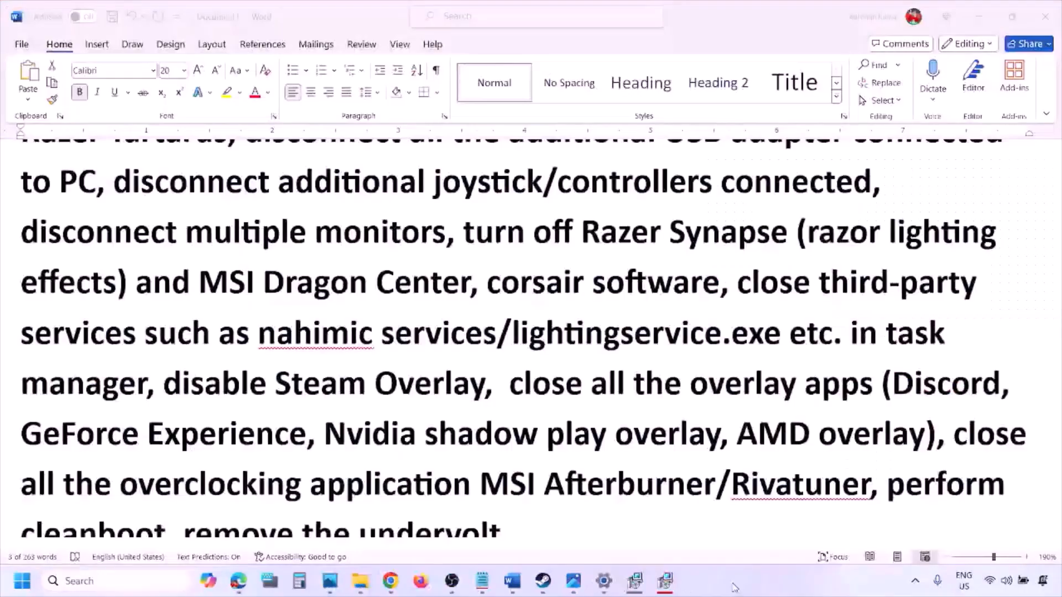
Go to the overlay-apps instruction in Word, and turn off the in-game overlay in both Discord and GeForce Experience.
scroll(635, 440, "down", 2)
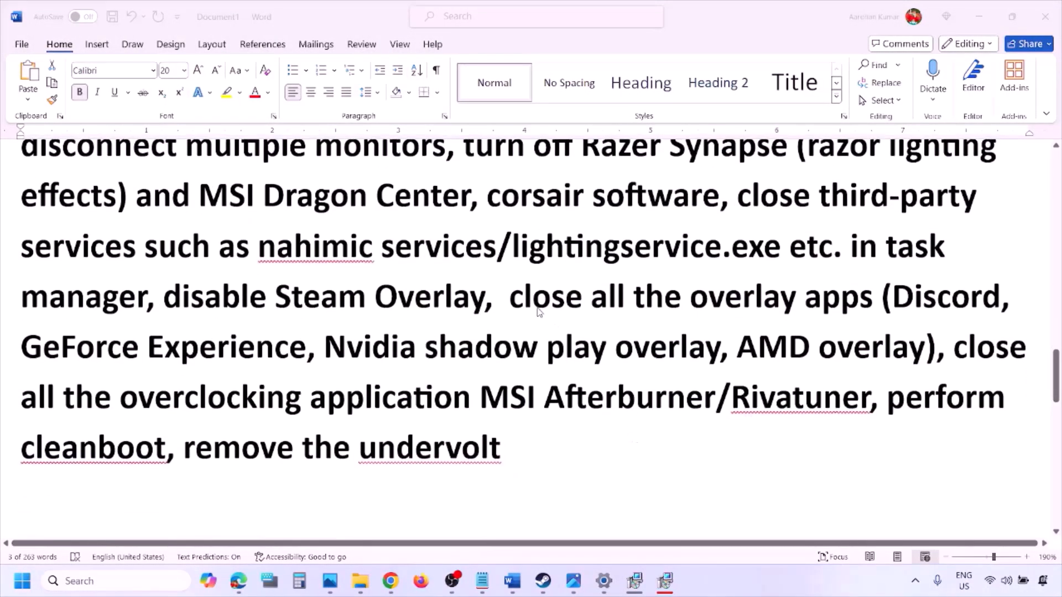
left_click(524, 303)
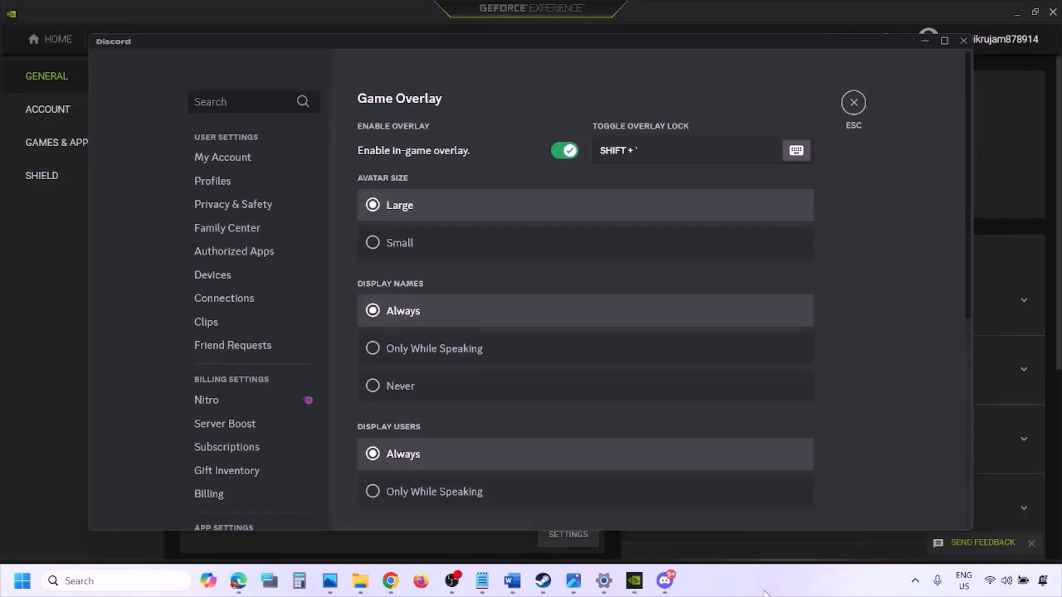
scroll(261, 296, "down", 10)
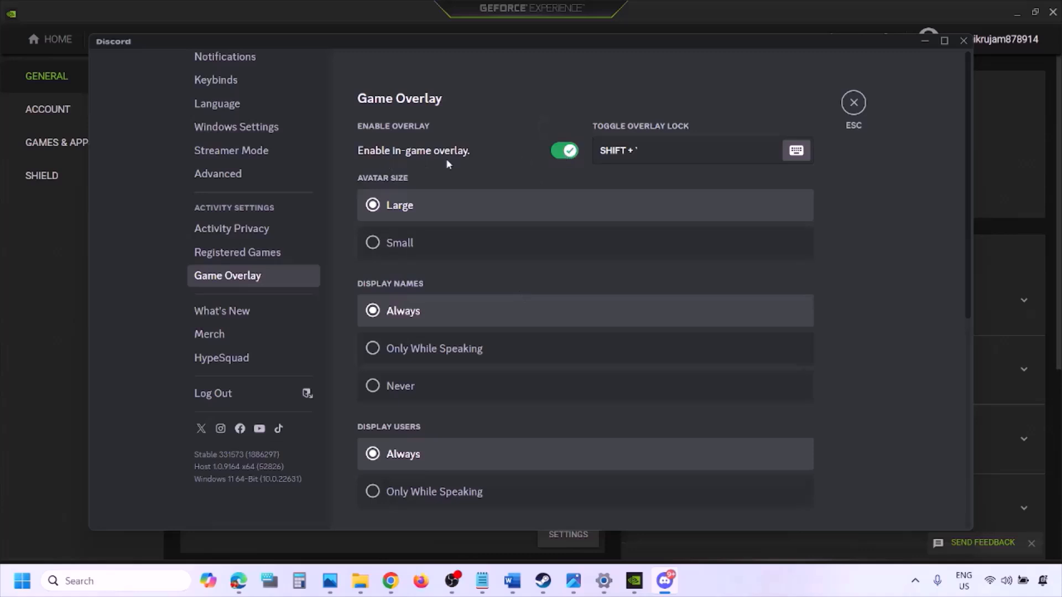
left_click(563, 152)
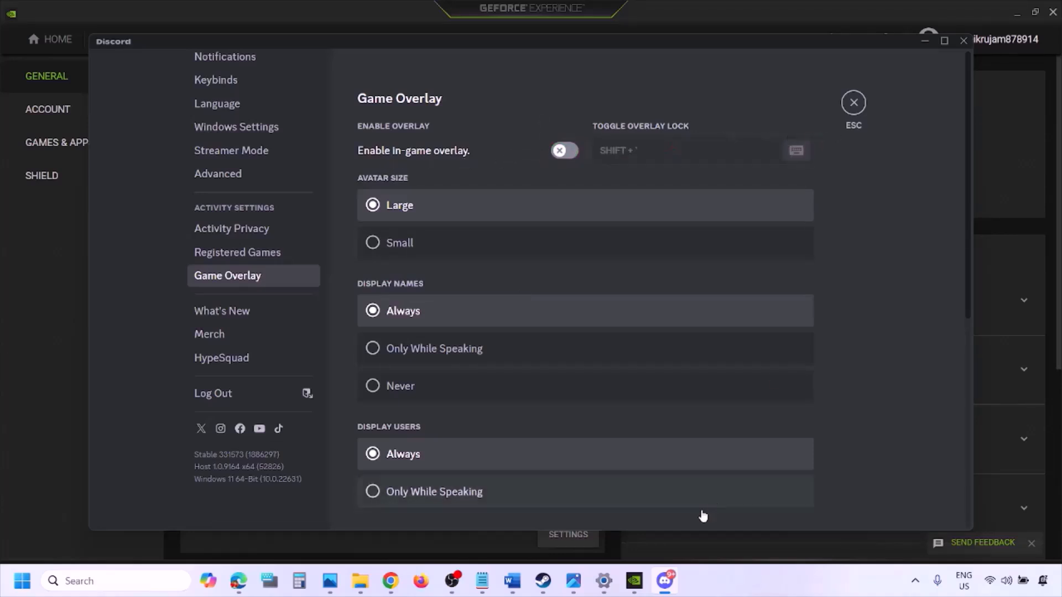
left_click(639, 584)
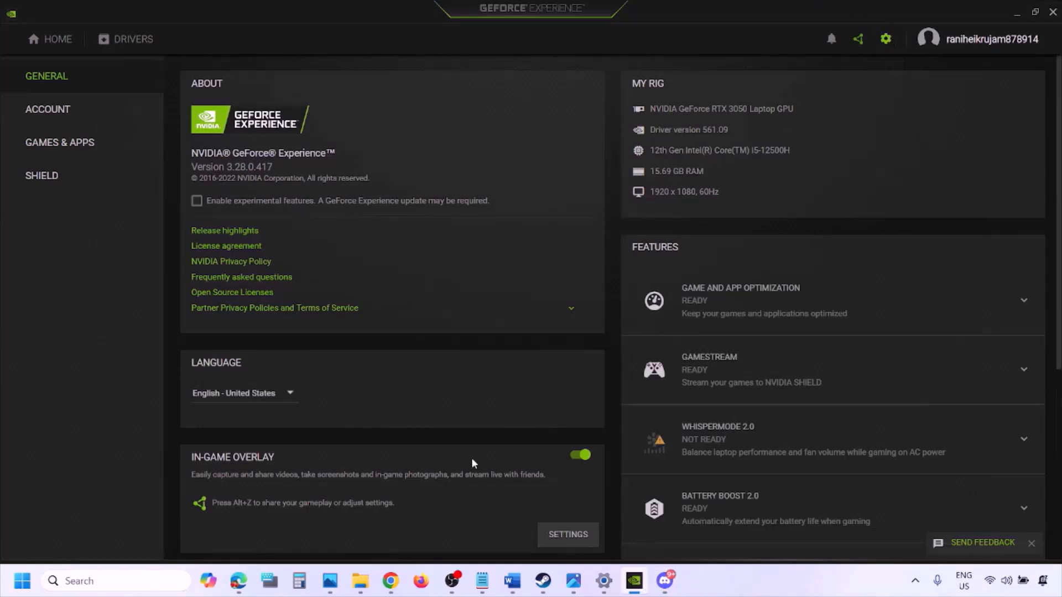
left_click(578, 458)
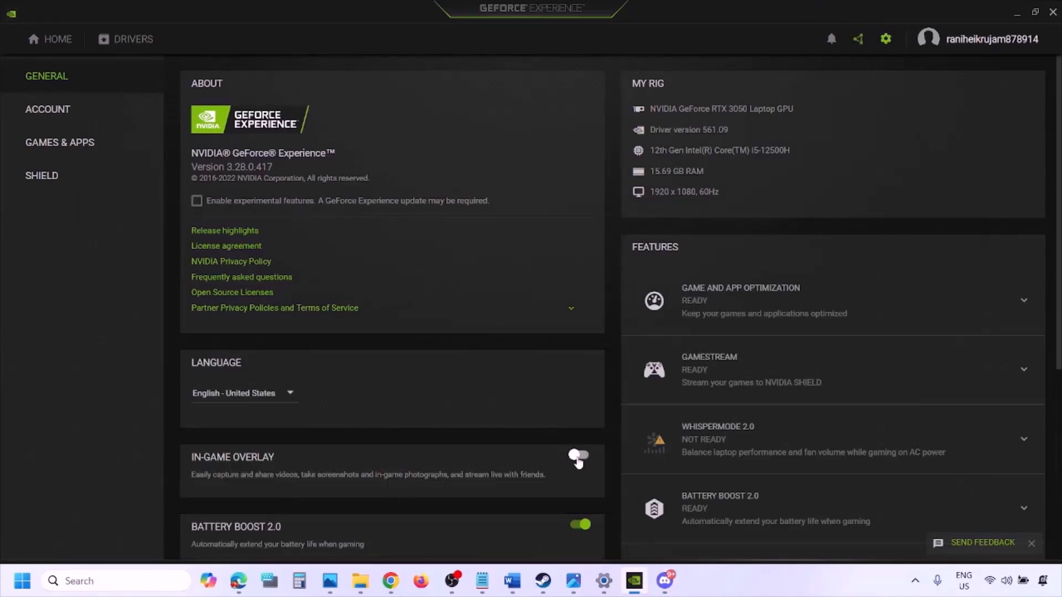
Switch back to the Word document and highlight the phrase "close all the overlay apps" in Step 9.
left_click(511, 583)
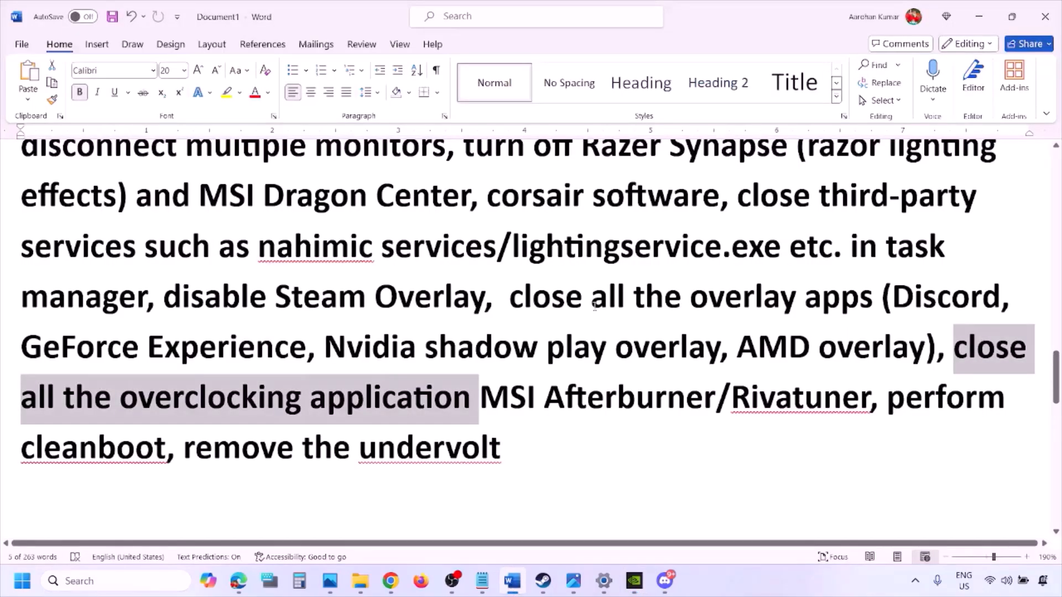
scroll(763, 193, "up", 2)
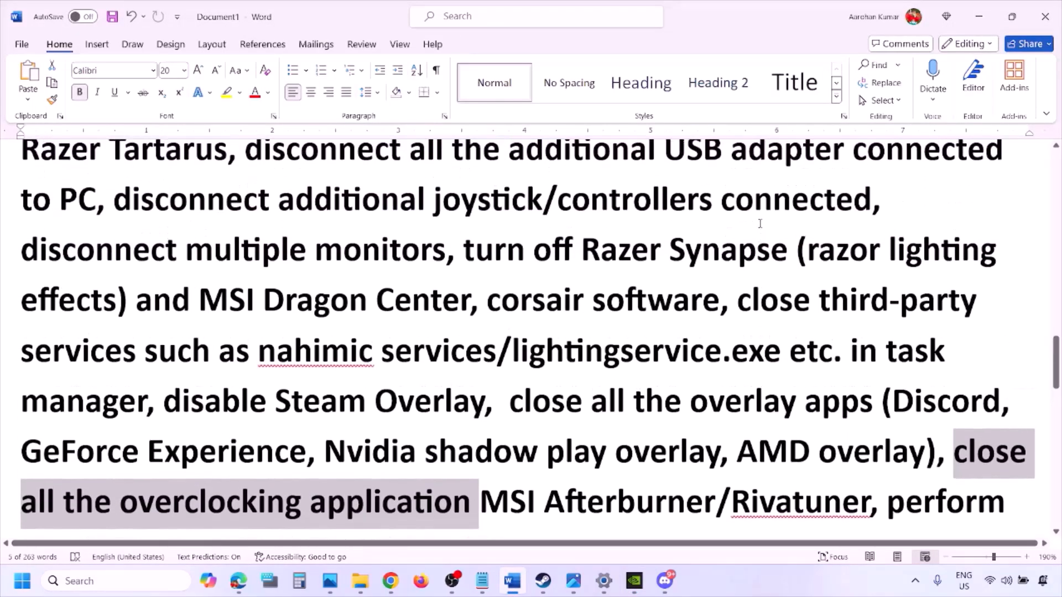
scroll(536, 325, "down", 2)
left_click_drag(525, 323, 830, 331)
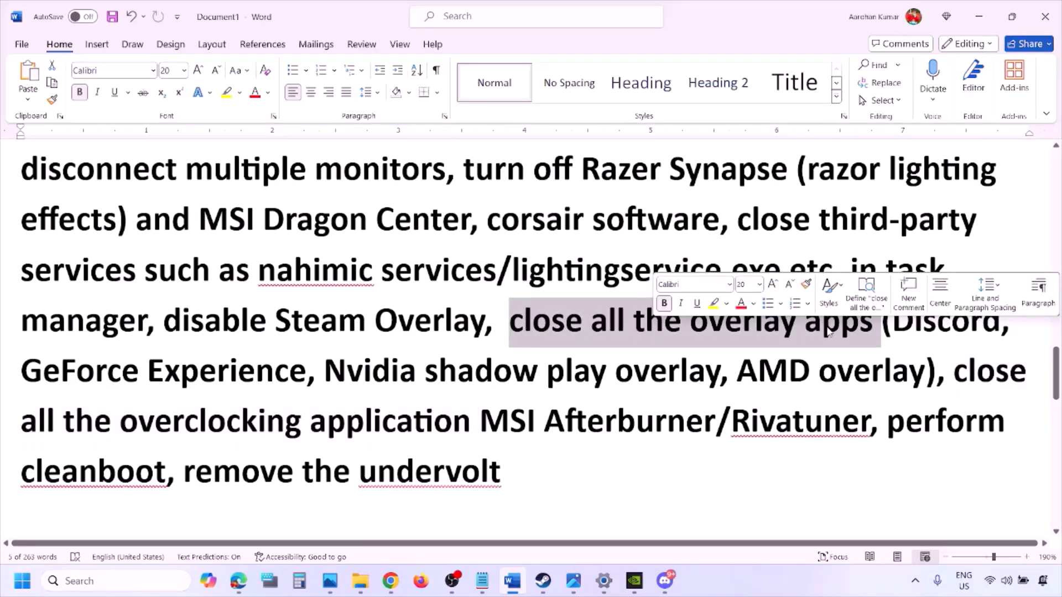
left_click(580, 331)
left_click_drag(511, 323, 876, 327)
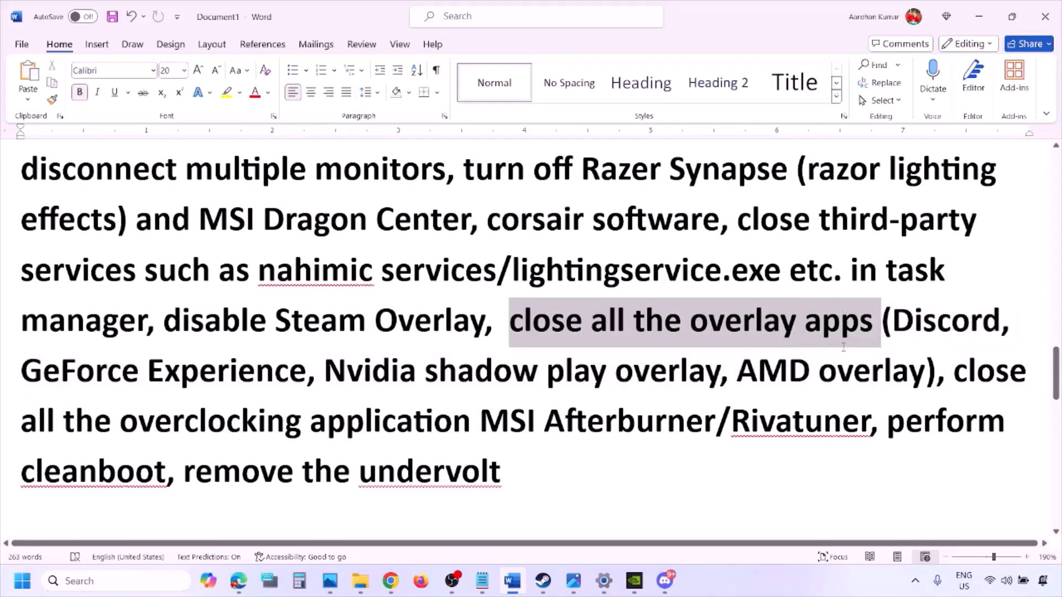
Quit Discord, the NVIDIA background app and the other overlay apps running in the background, leaving MSI Afterburner and Steam running.
left_click(919, 590)
right_click(890, 515)
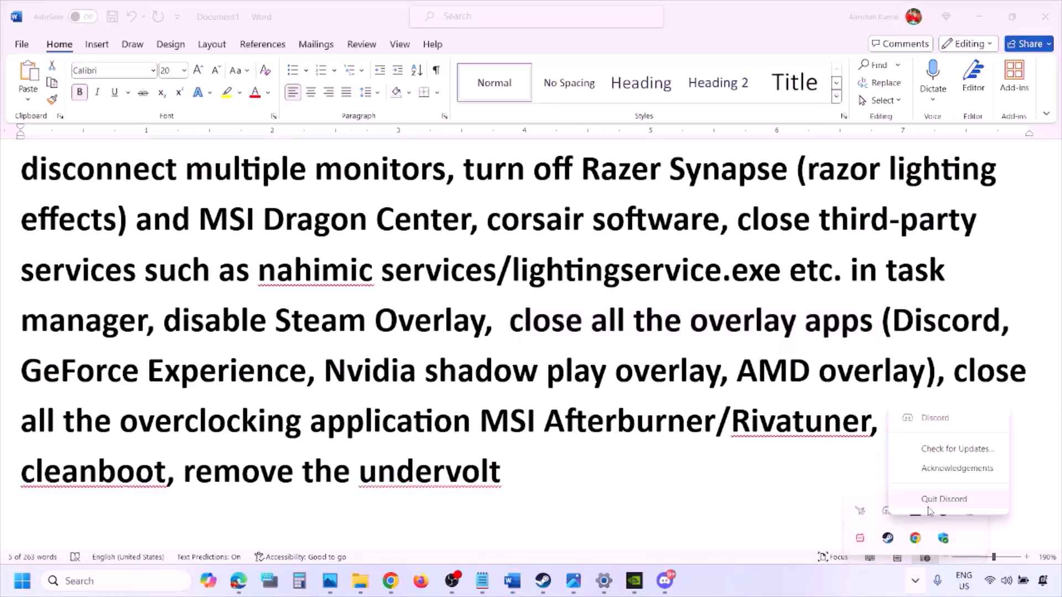
left_click(940, 500)
right_click(887, 517)
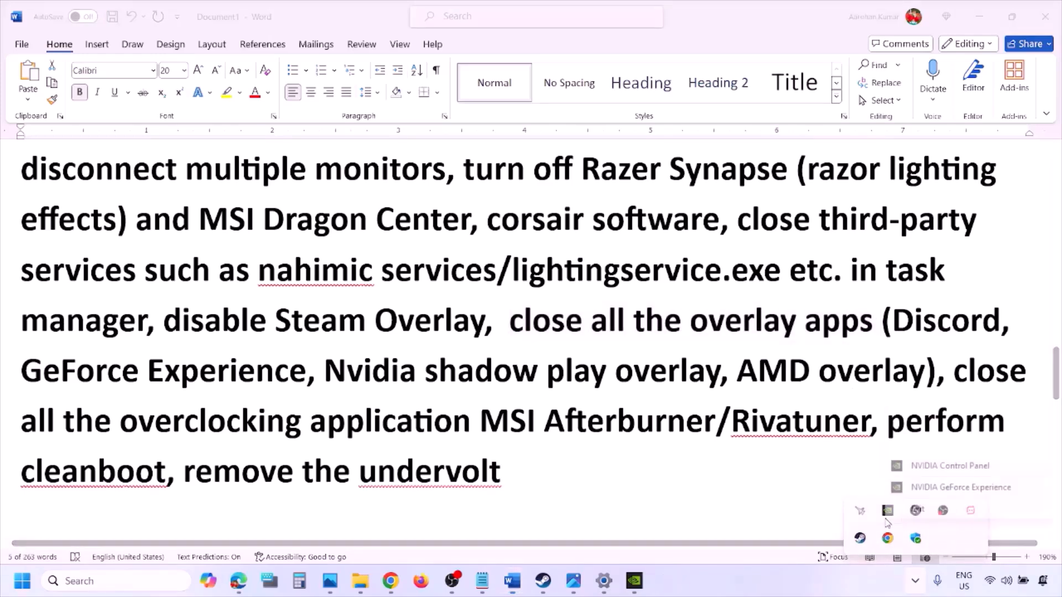
left_click(924, 513)
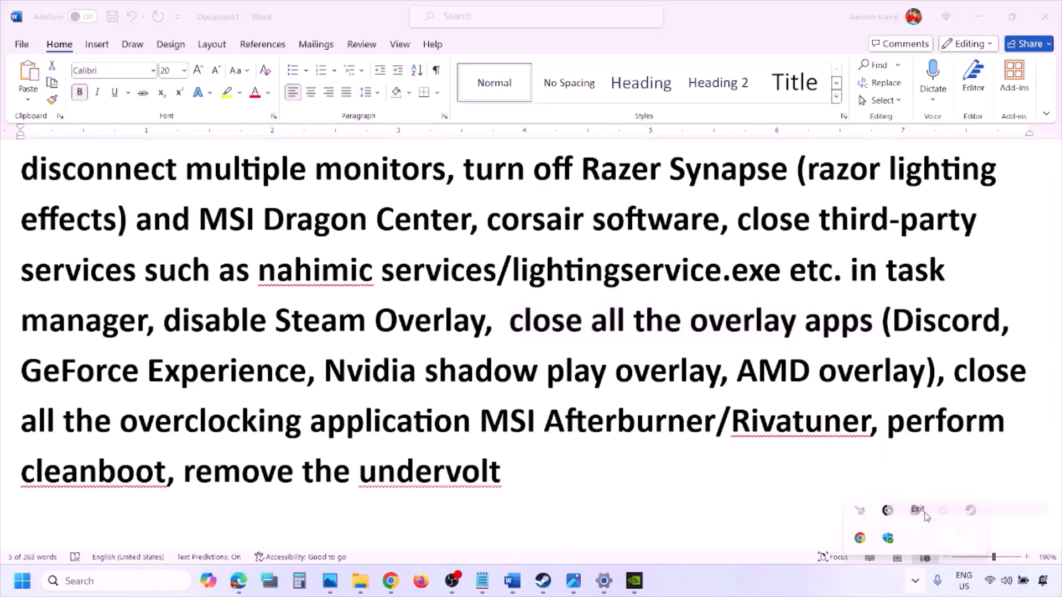
right_click(887, 515)
left_click(847, 548)
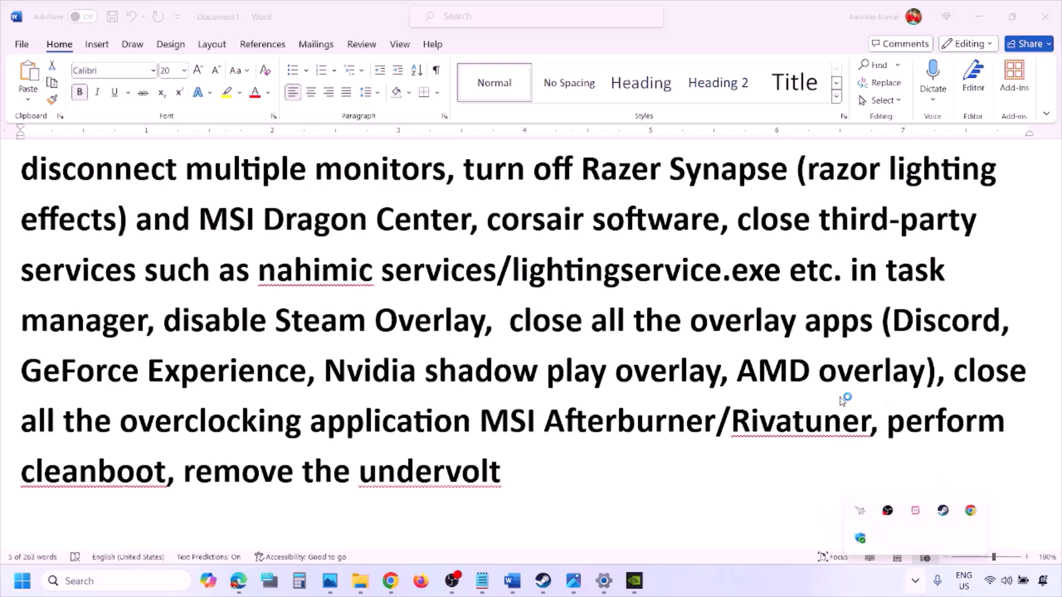
left_click(820, 371)
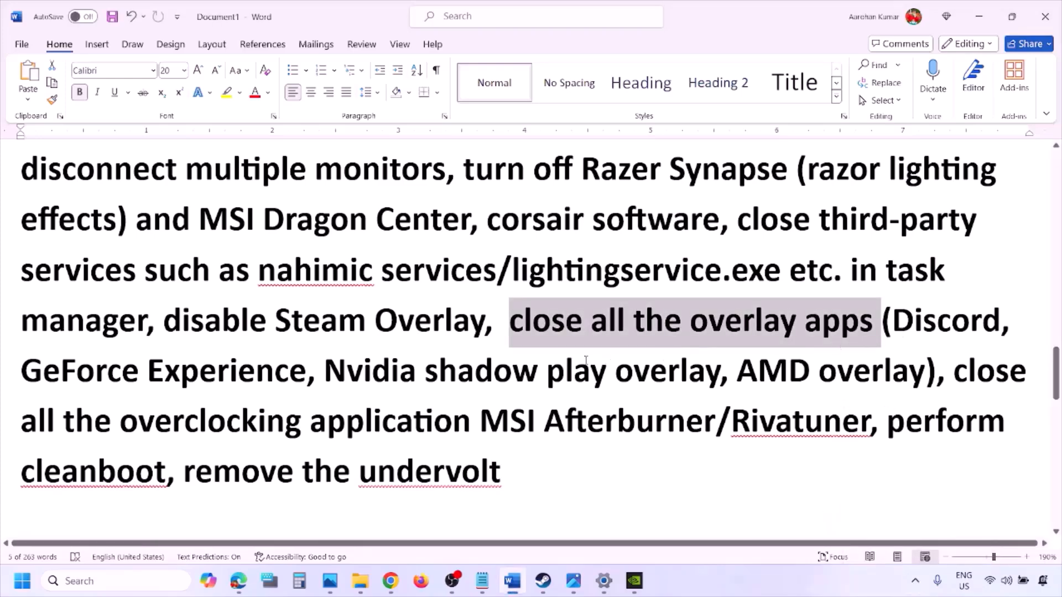
left_click(916, 581)
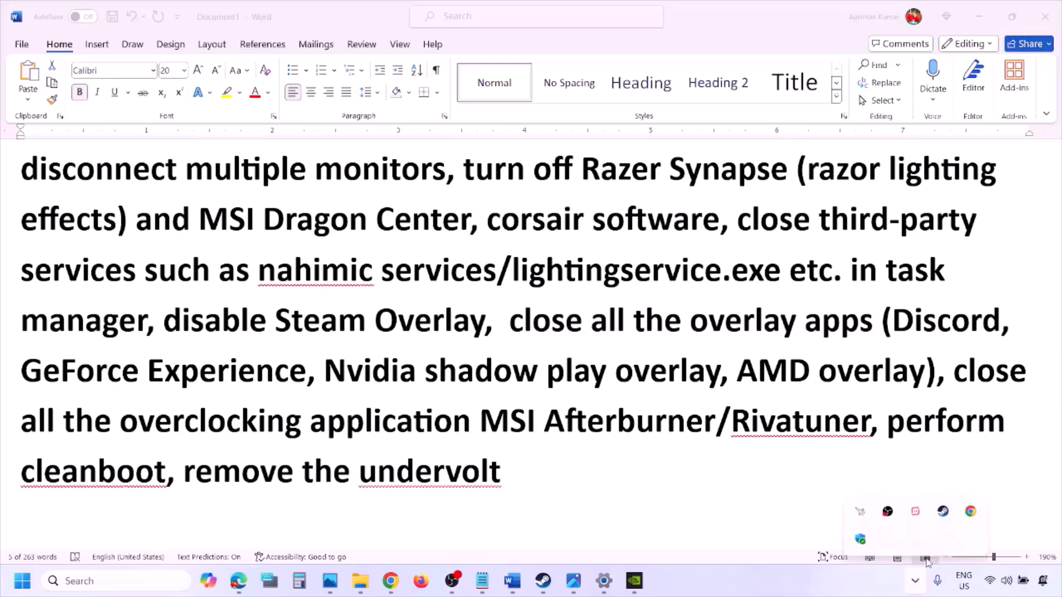
right_click(916, 517)
left_click(942, 504)
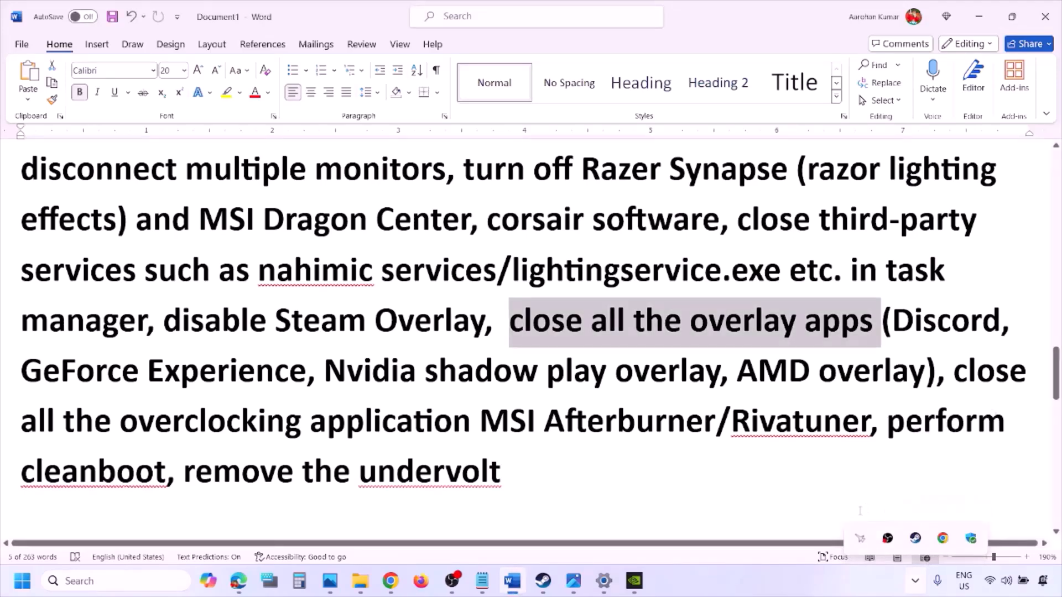
left_click(915, 581)
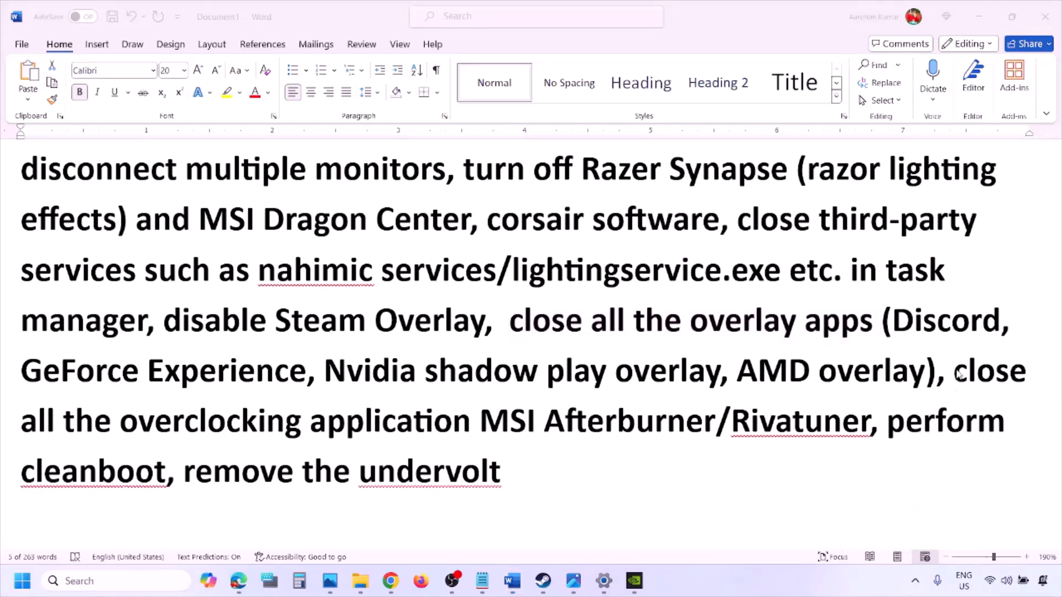
Highlight the instruction on closing all overclocking applications, and exit MSI Afterburner running in the background.
left_click_drag(955, 372, 509, 423)
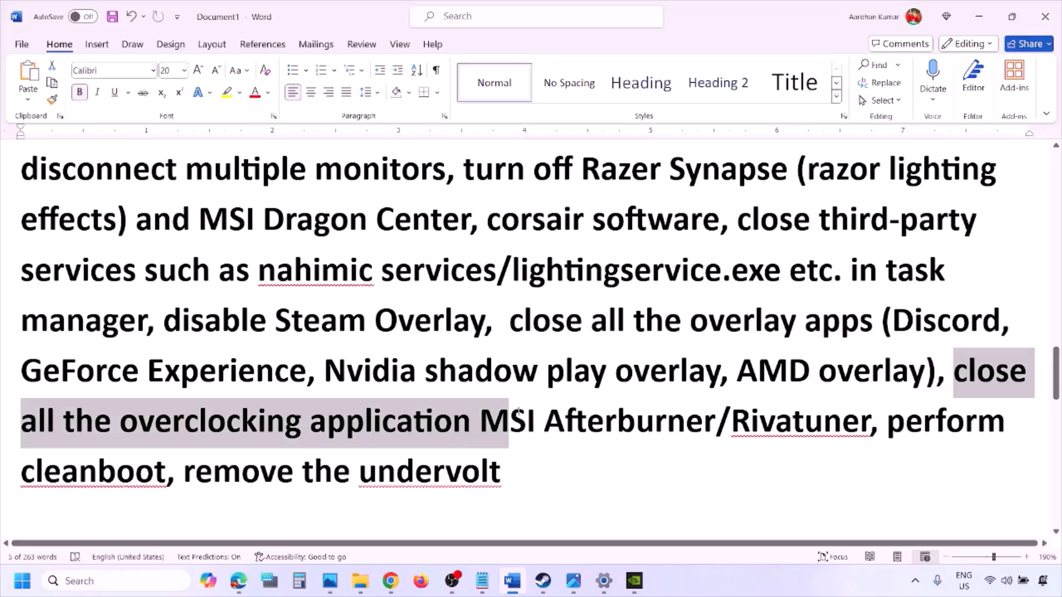
left_click(916, 581)
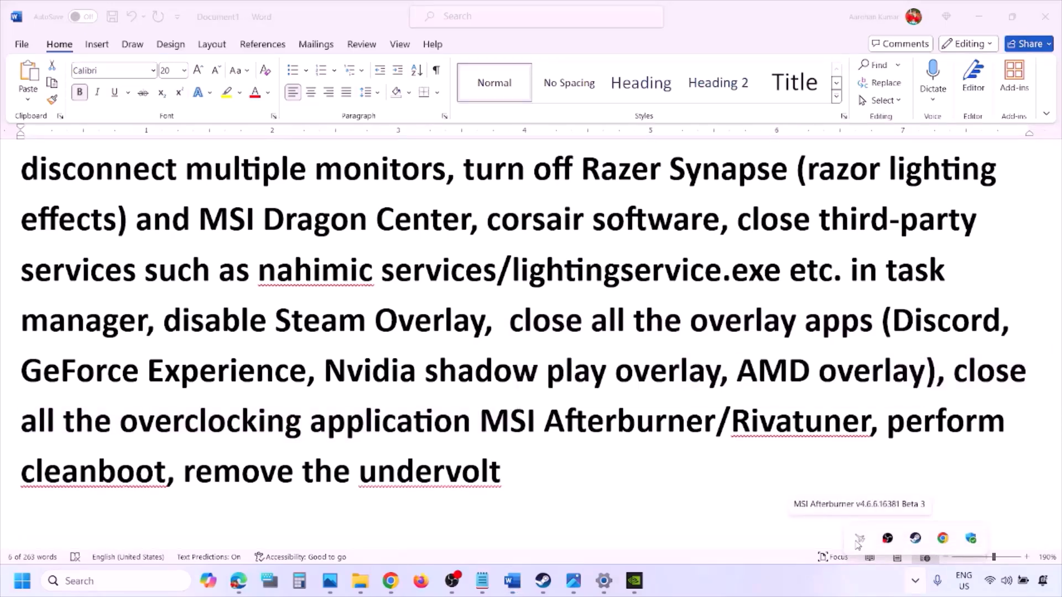
right_click(861, 540)
left_click(895, 531)
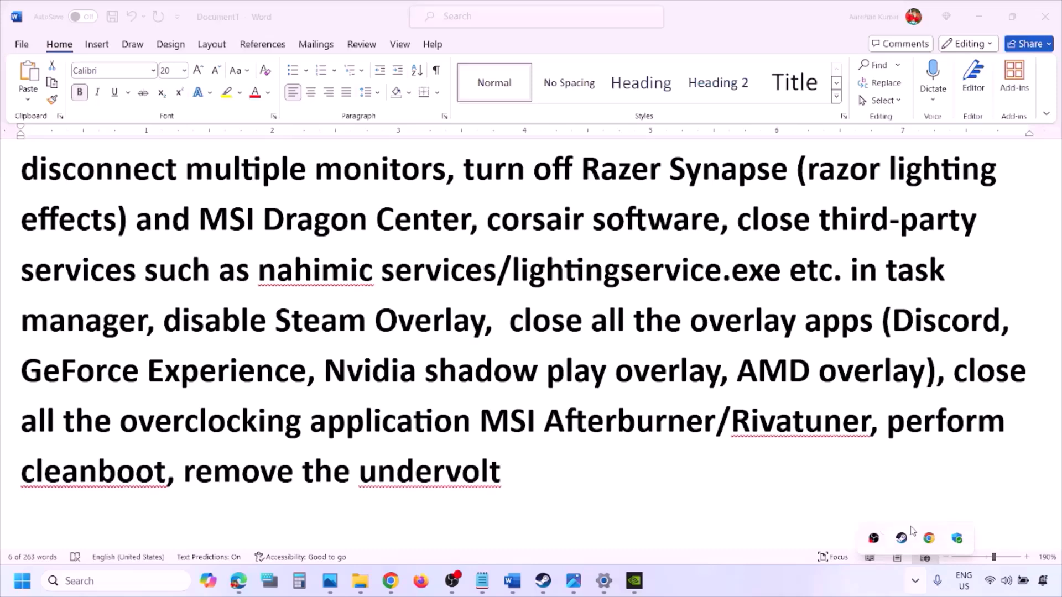
left_click(733, 420)
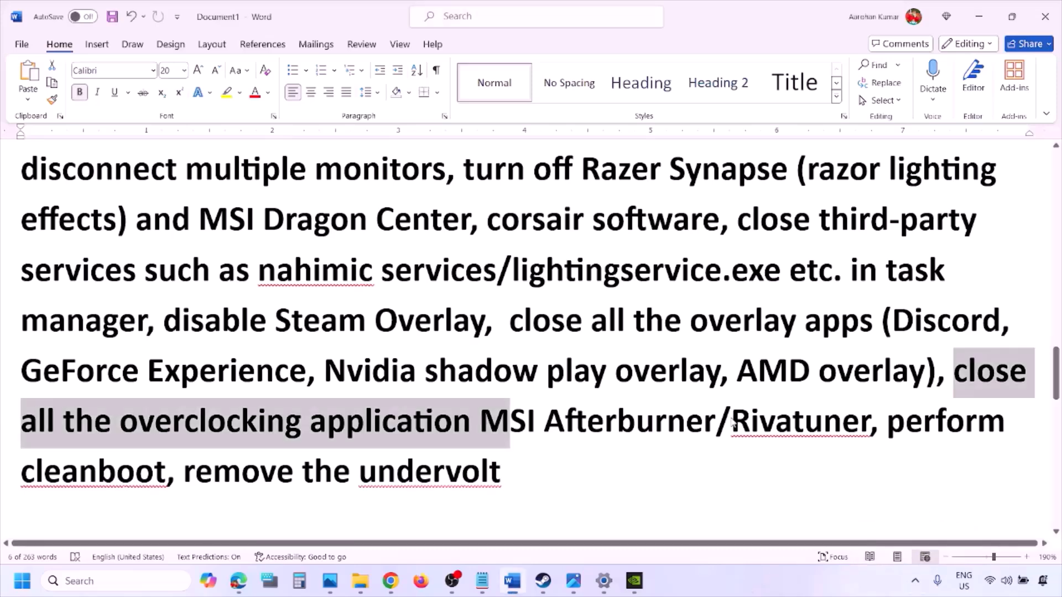
Mark the cleanboot instruction, open System Configuration, hide all Microsoft services in its services list, and accept the dialog.
left_click_drag(732, 421, 977, 423)
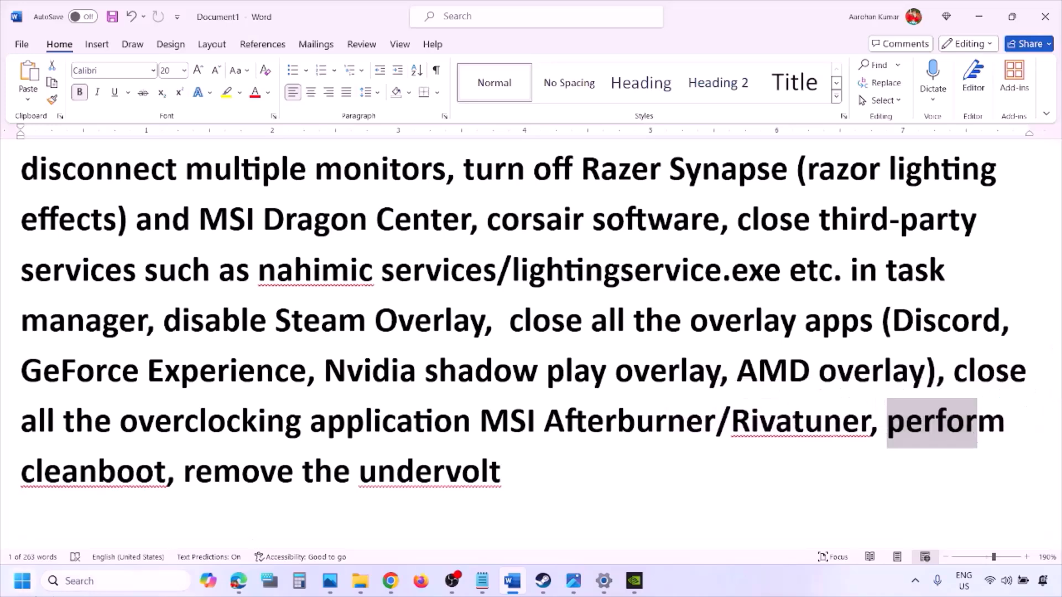
left_click(68, 575)
type("ystem")
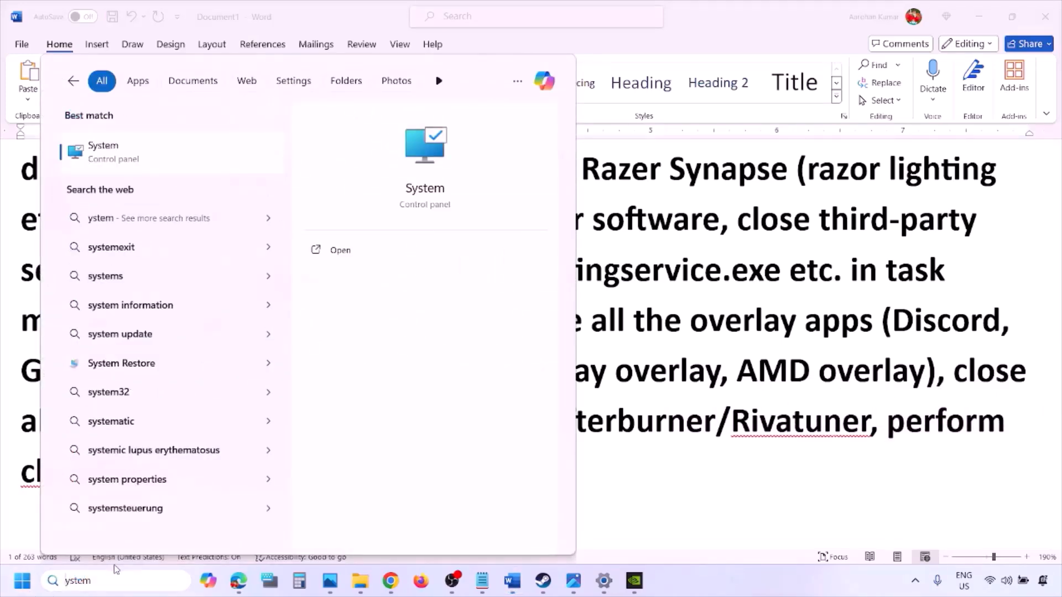
key("Home")
type("s")
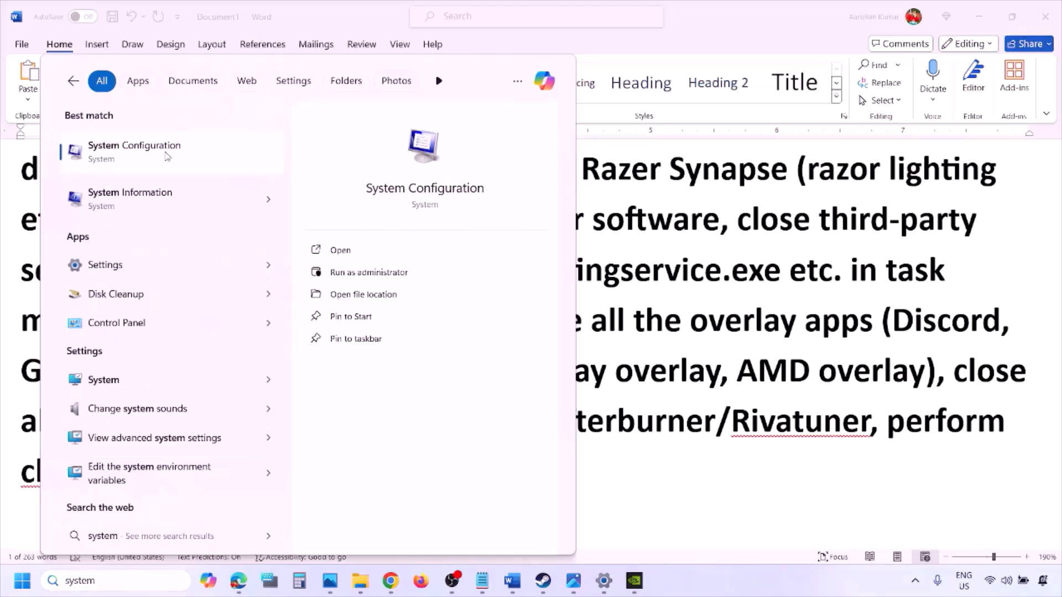
left_click(167, 157)
left_click(436, 184)
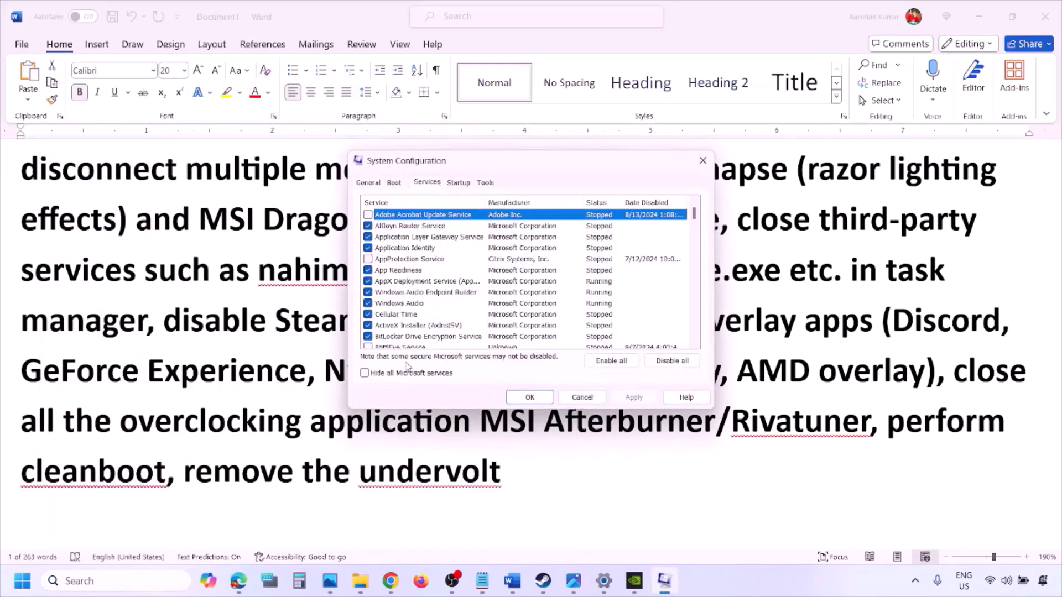
left_click(365, 373)
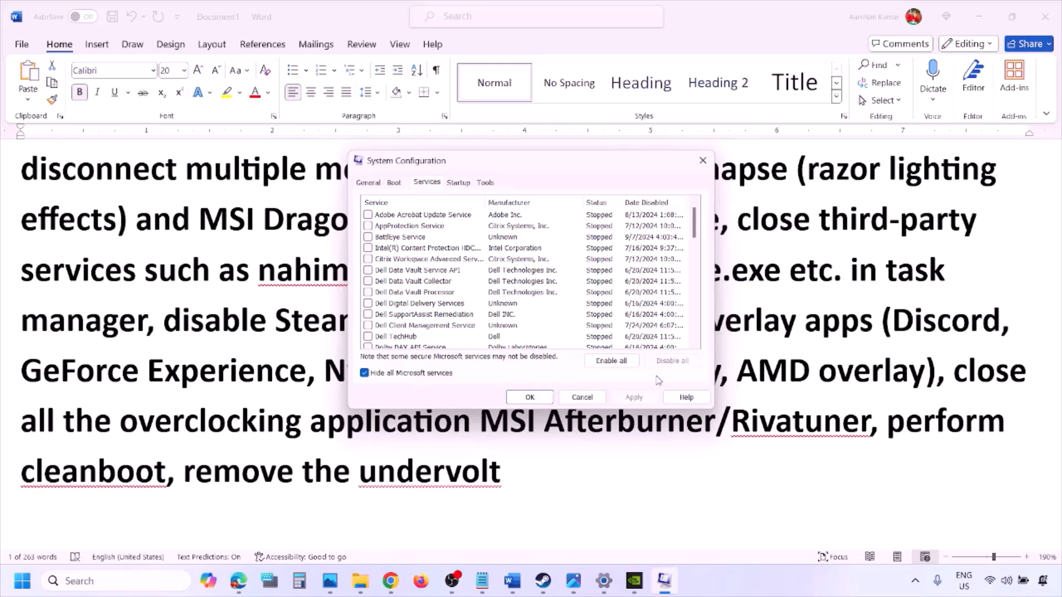
left_click(541, 396)
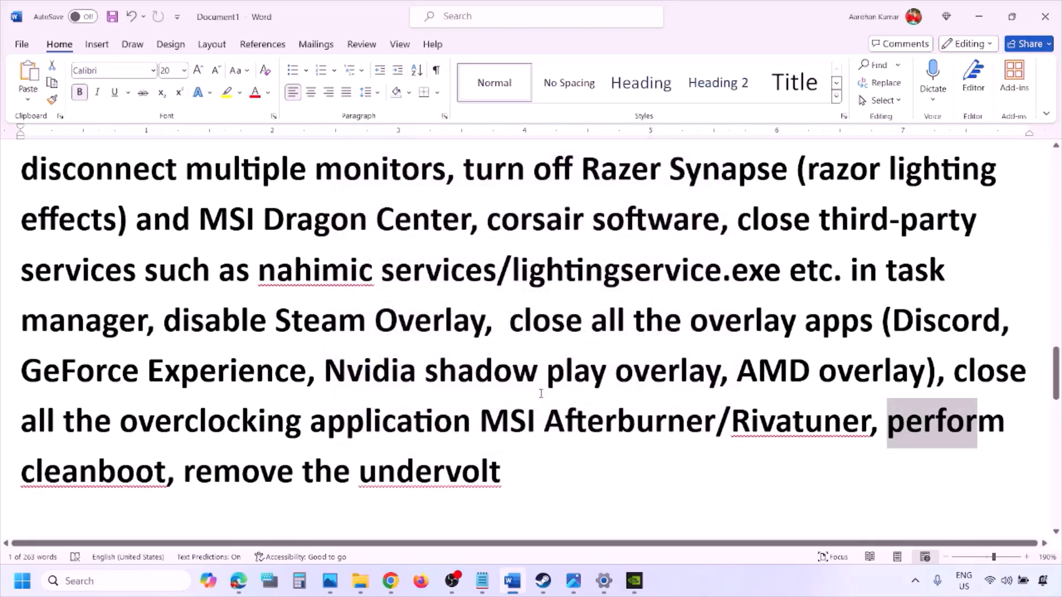
Highlight the "remove the undervolt" instruction at the end of Step 9, and clear the selection.
left_click_drag(186, 474, 501, 475)
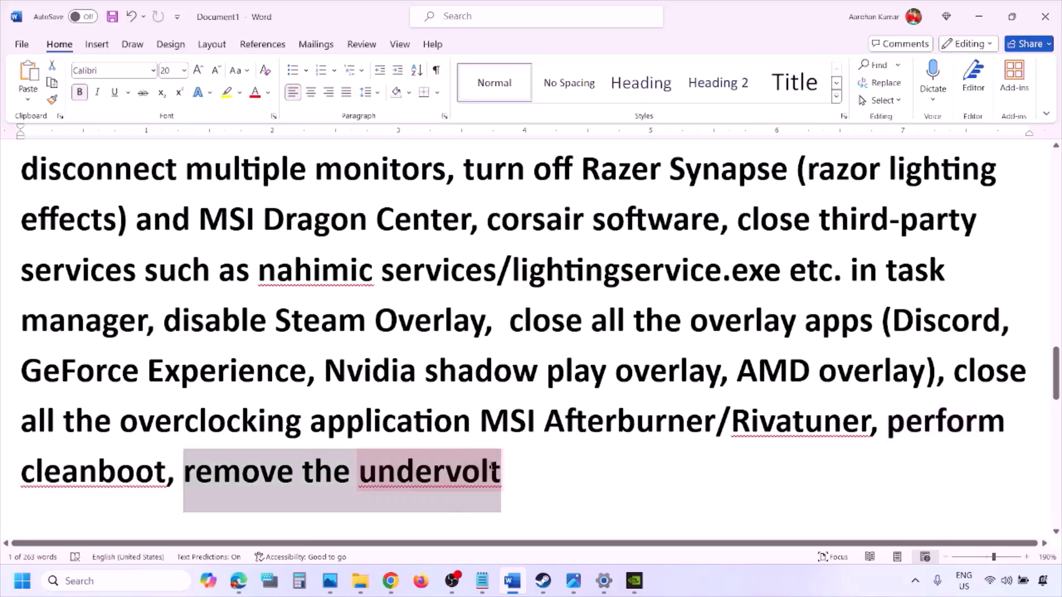
left_click(664, 471)
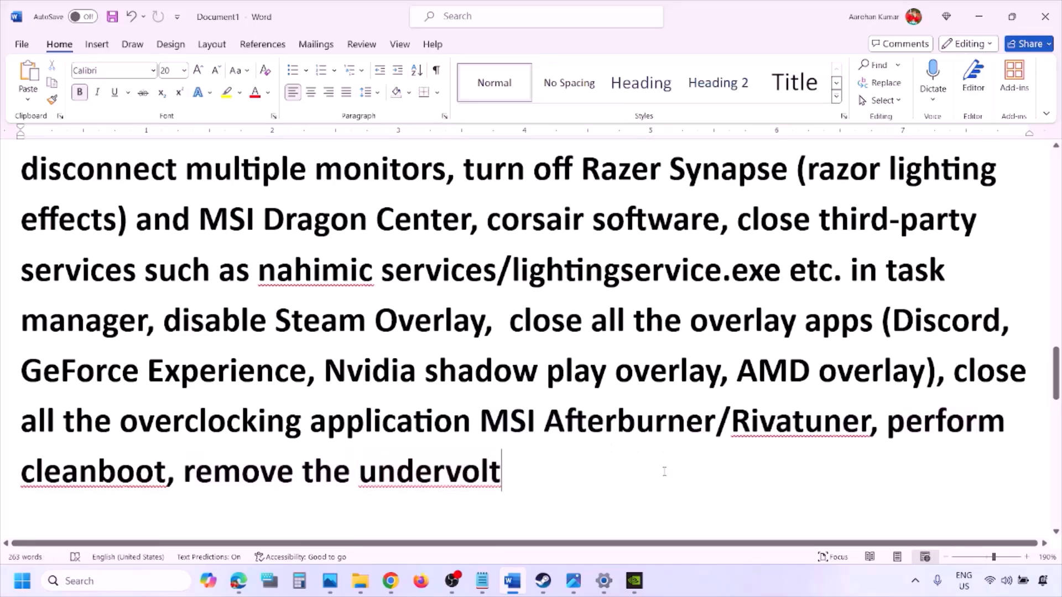
Go to Step 10 in the notes and highlight its heading "Increase the Virtual Memory".
scroll(665, 471, "down", 4)
scroll(664, 471, "down", 2)
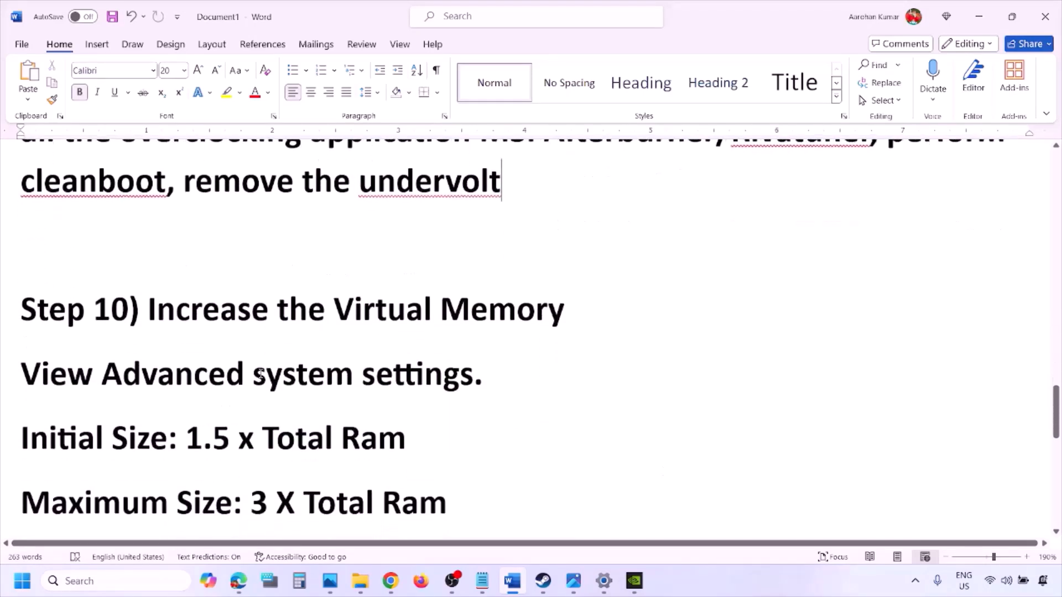
left_click_drag(148, 310, 564, 309)
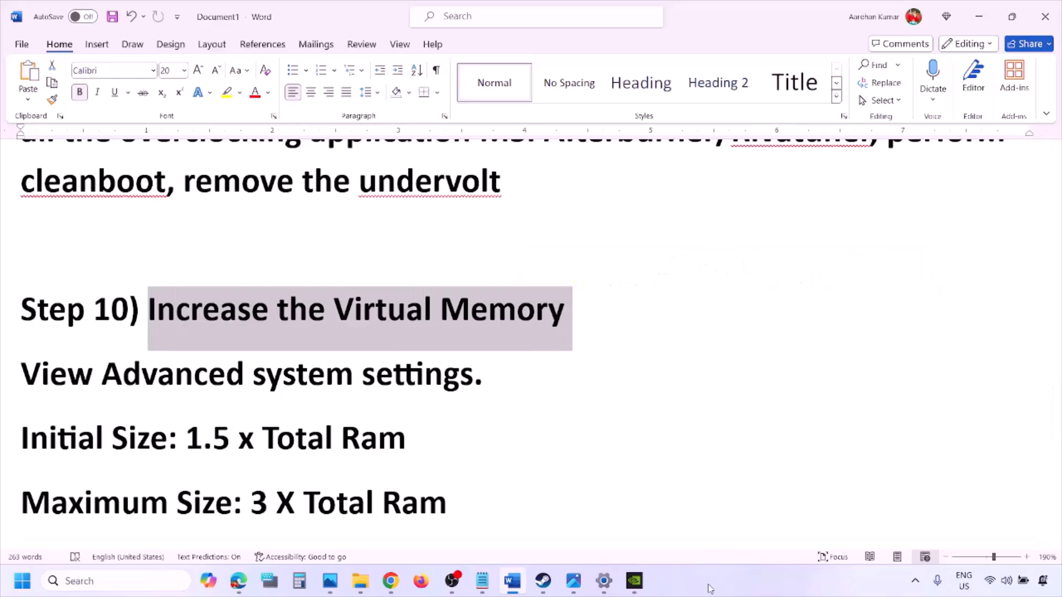
left_click(564, 310)
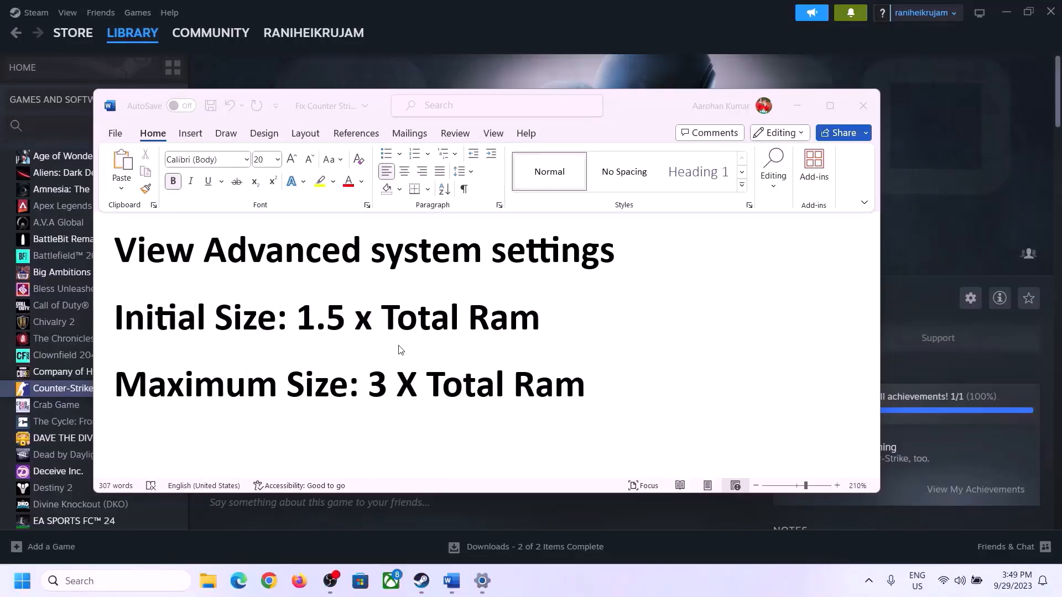
Copy "View Advanced system settings" from the notes, search Windows for it, and open System Properties, moving the dialog over the notes.
left_click(128, 255)
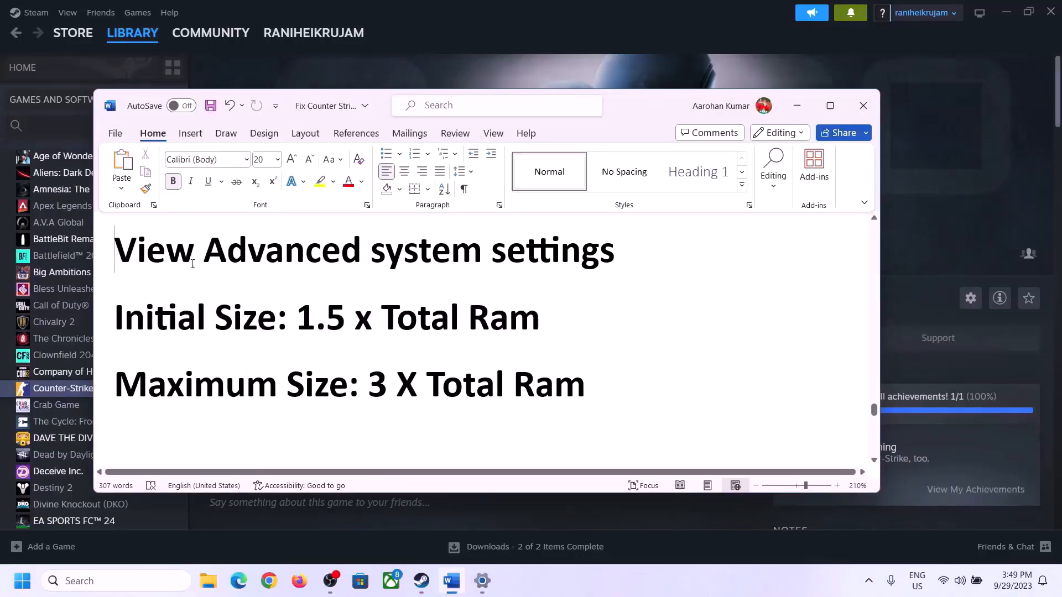
left_click_drag(192, 264, 592, 261)
key("ctrl+c")
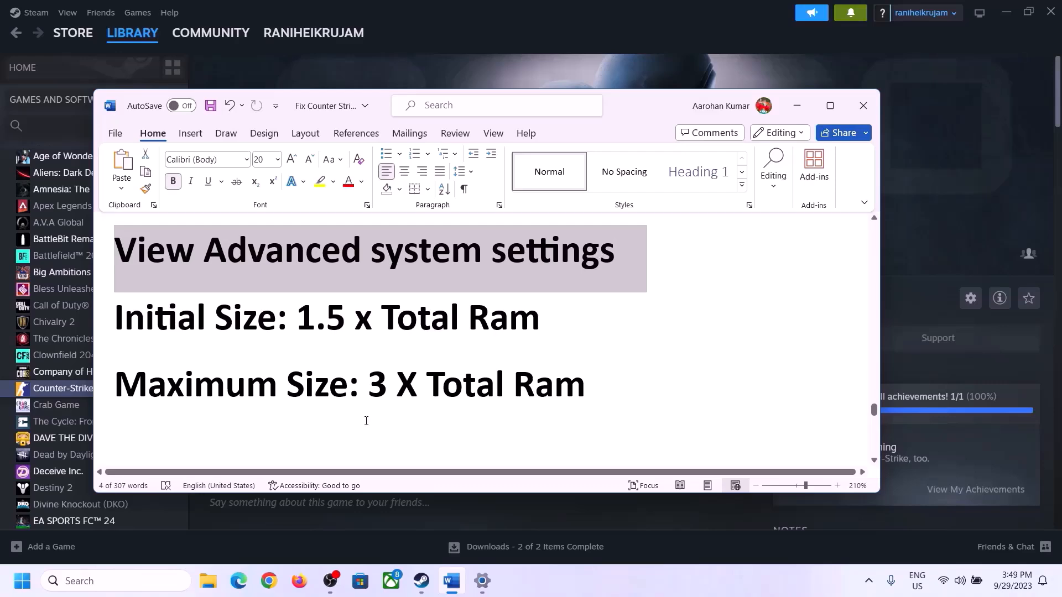
left_click(126, 580)
key("ctrl+v")
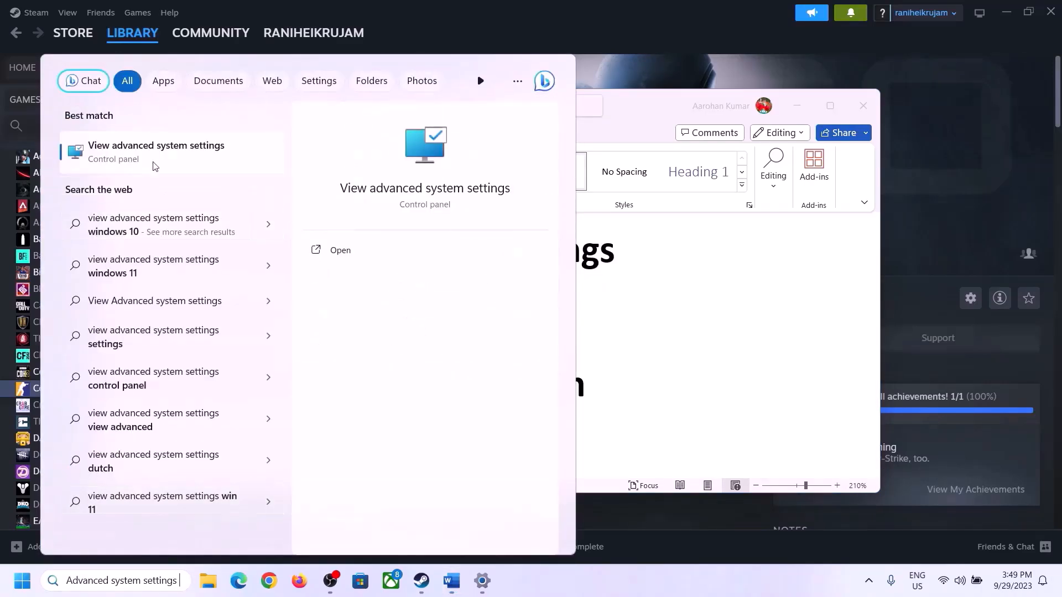
left_click(150, 161)
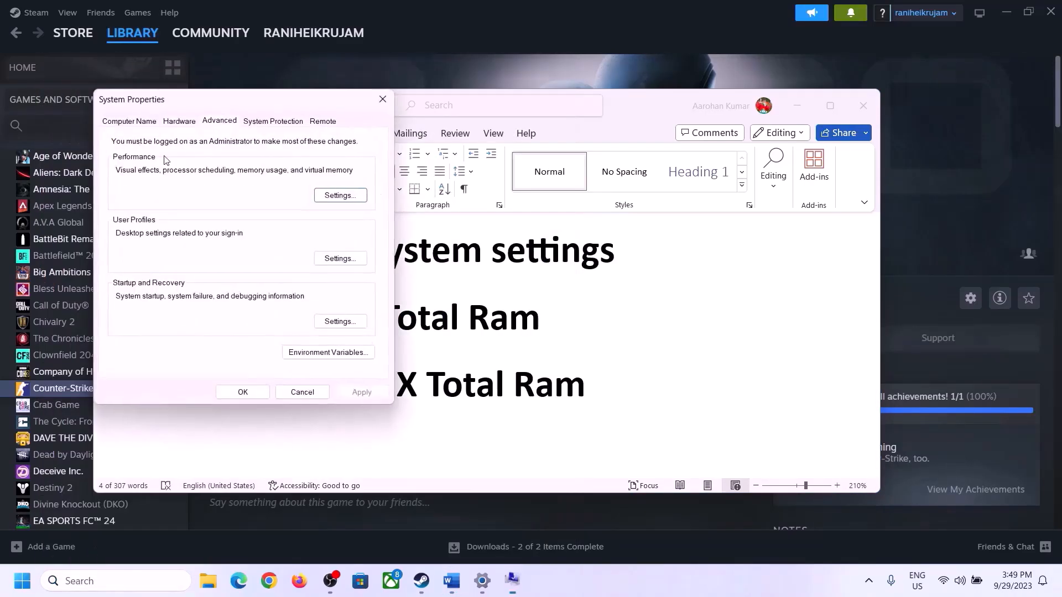
left_click_drag(221, 106, 474, 188)
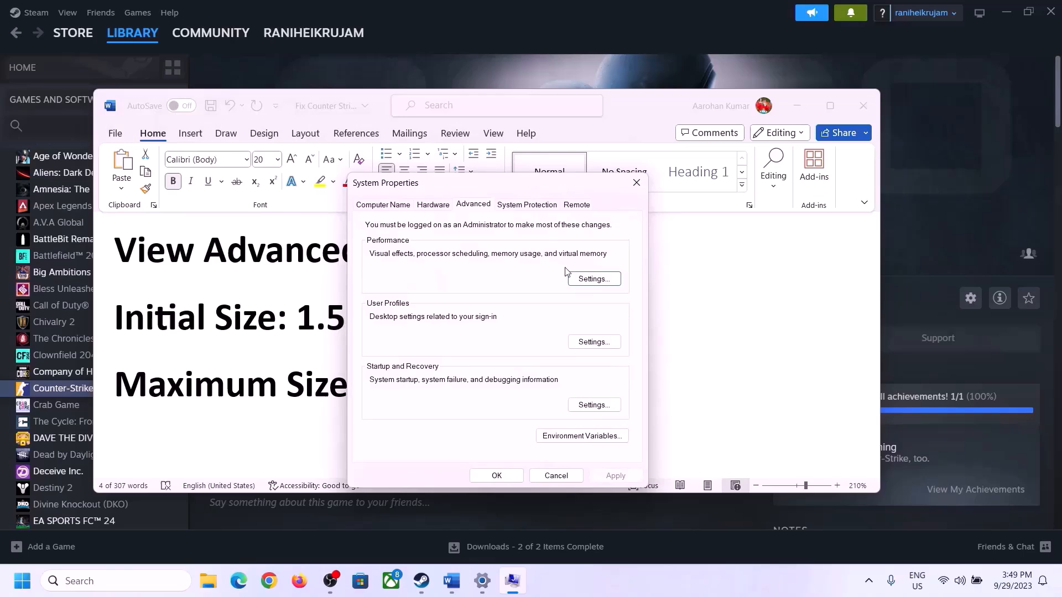
In the virtual memory settings, turn off automatic paging file management and choose a custom size for drive C:.
left_click(597, 284)
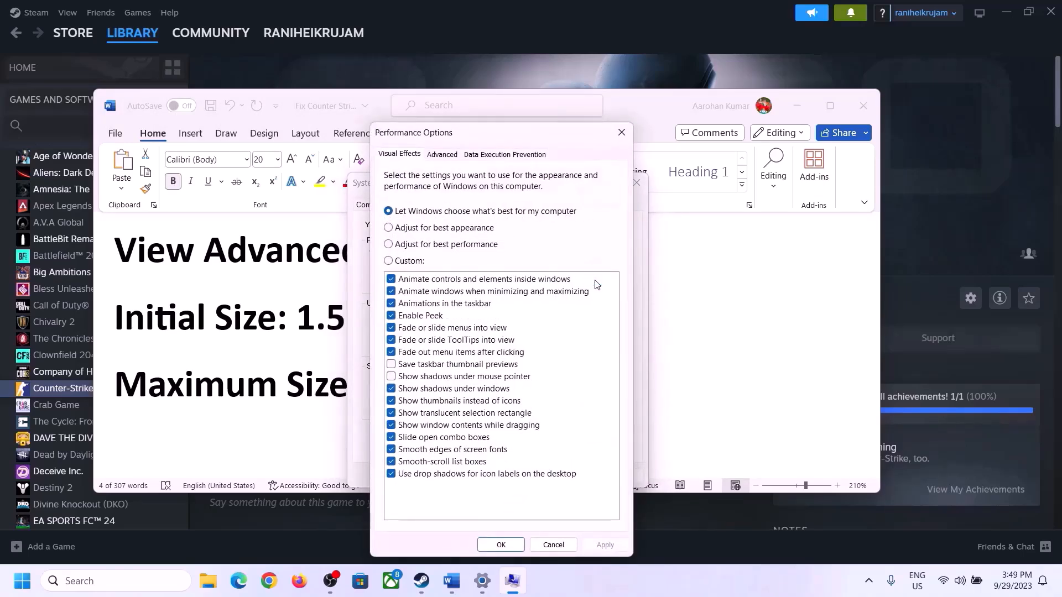
left_click(447, 157)
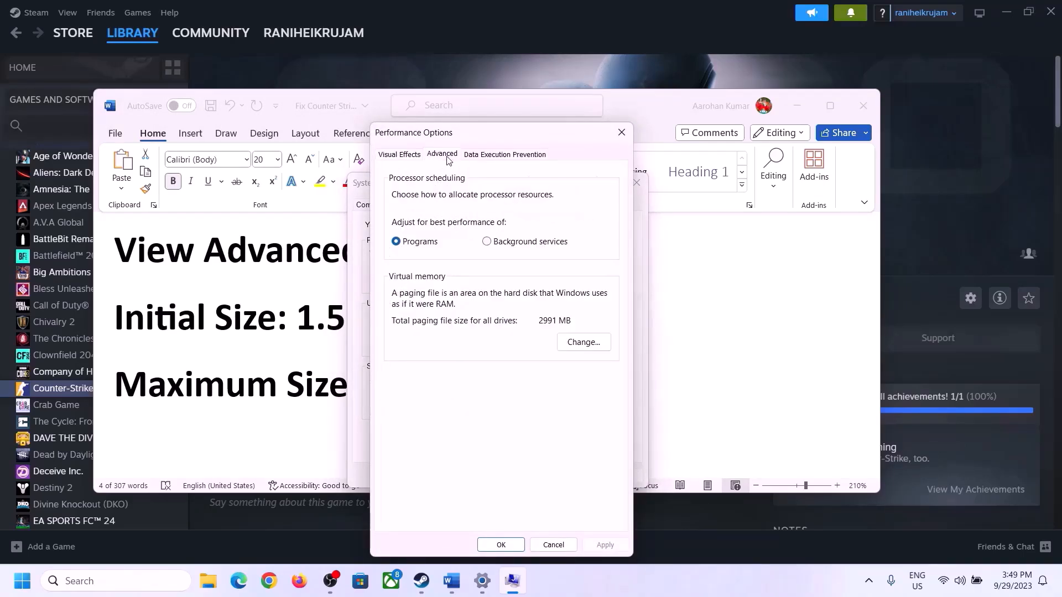
left_click(587, 343)
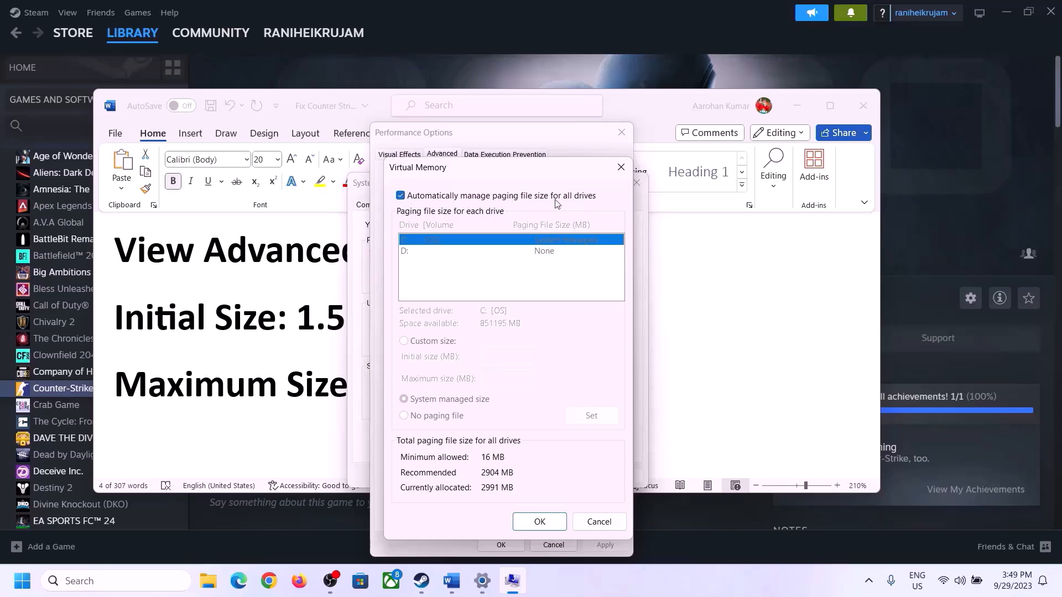
left_click(401, 196)
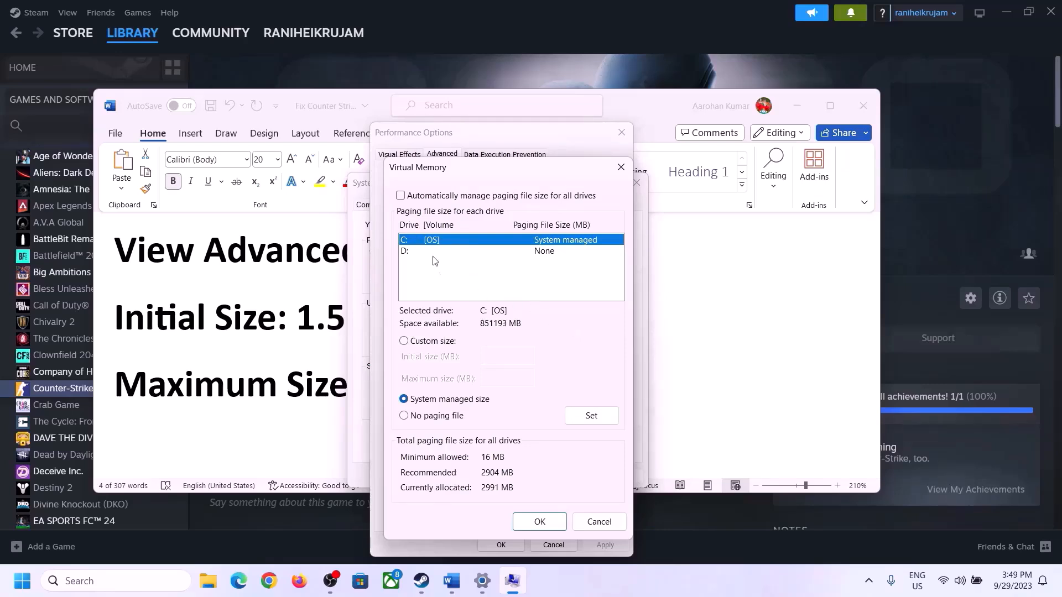
left_click(405, 341)
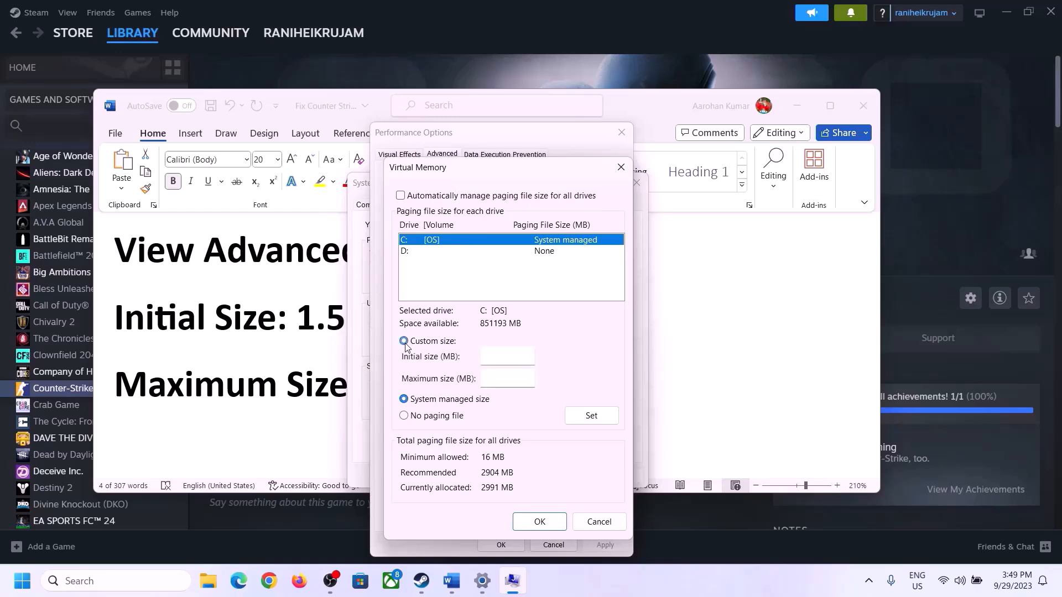
left_click(506, 357)
Highlight the initial size formula "1.5 x Total Ram" in the notes, and look up the installed RAM in the Windows About settings.
left_click(288, 330)
left_click_drag(304, 317, 492, 331)
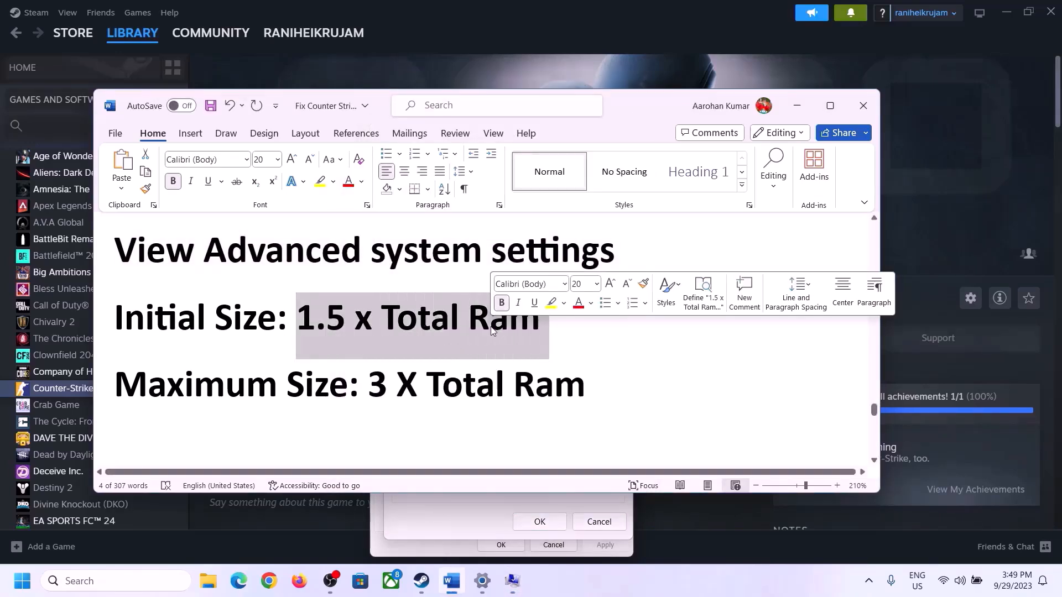
left_click(483, 581)
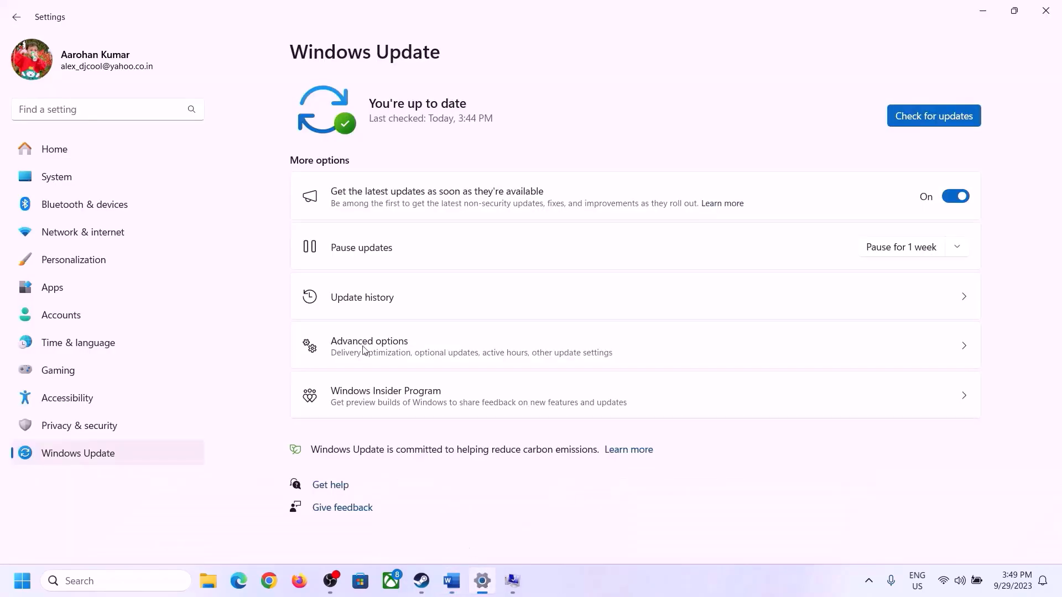
left_click(49, 178)
scroll(390, 396, "down", 5)
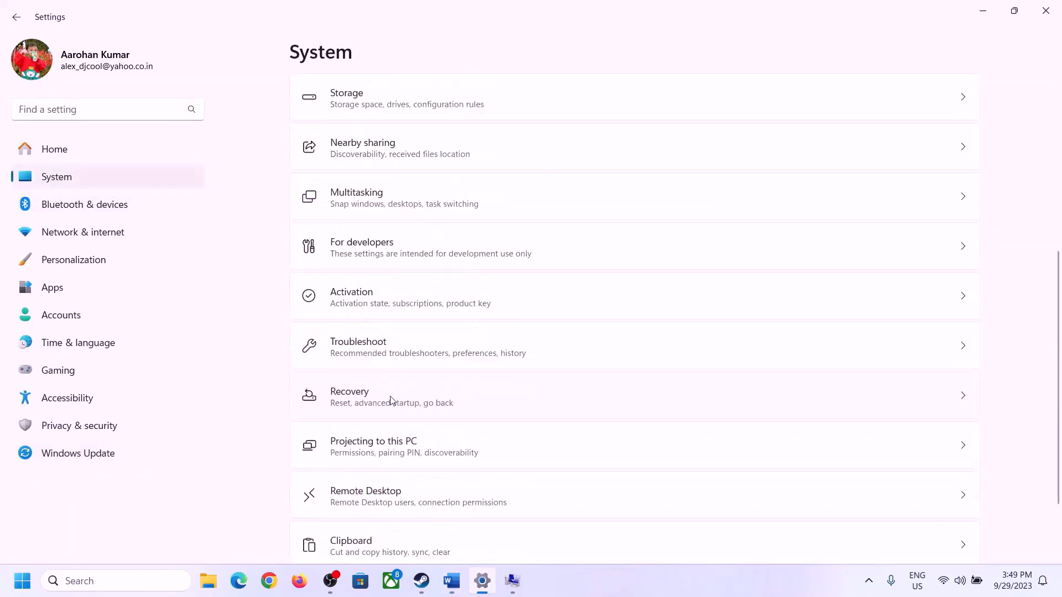
scroll(390, 396, "down", 2)
left_click(350, 525)
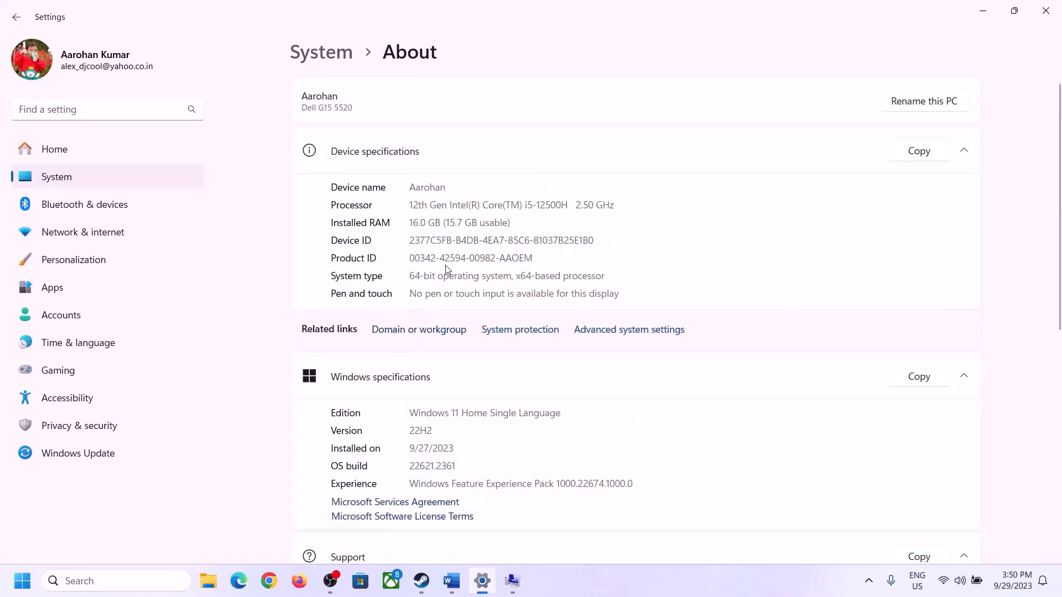
left_click_drag(421, 221, 405, 221)
left_click(417, 222)
left_click_drag(417, 222, 406, 221)
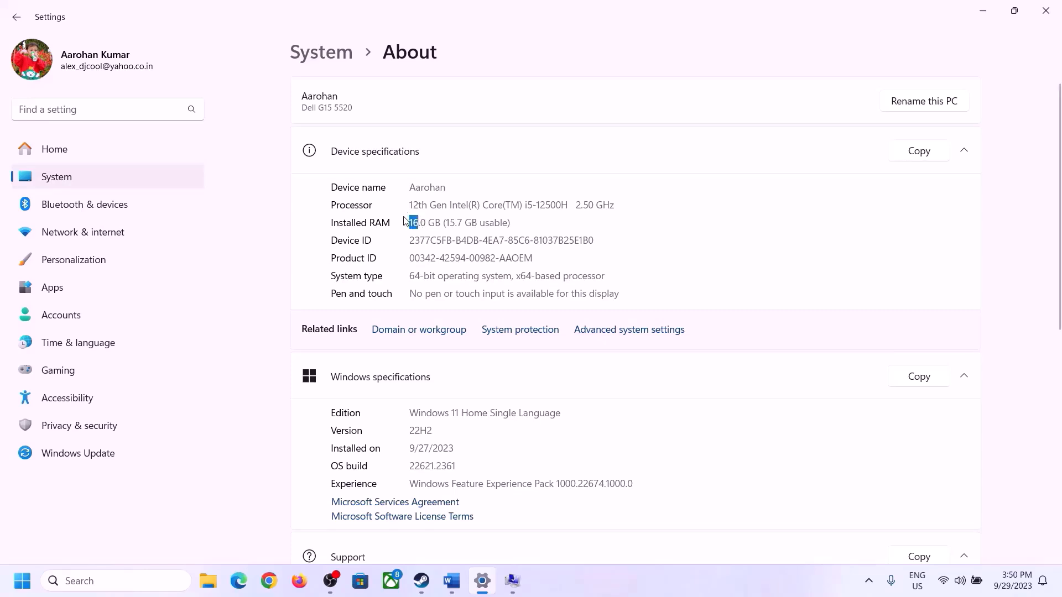
Launch Calculator with the Run command "calc", place it beside the Virtual Memory dialog, and bring up the notes' size formulas behind it.
left_click(512, 580)
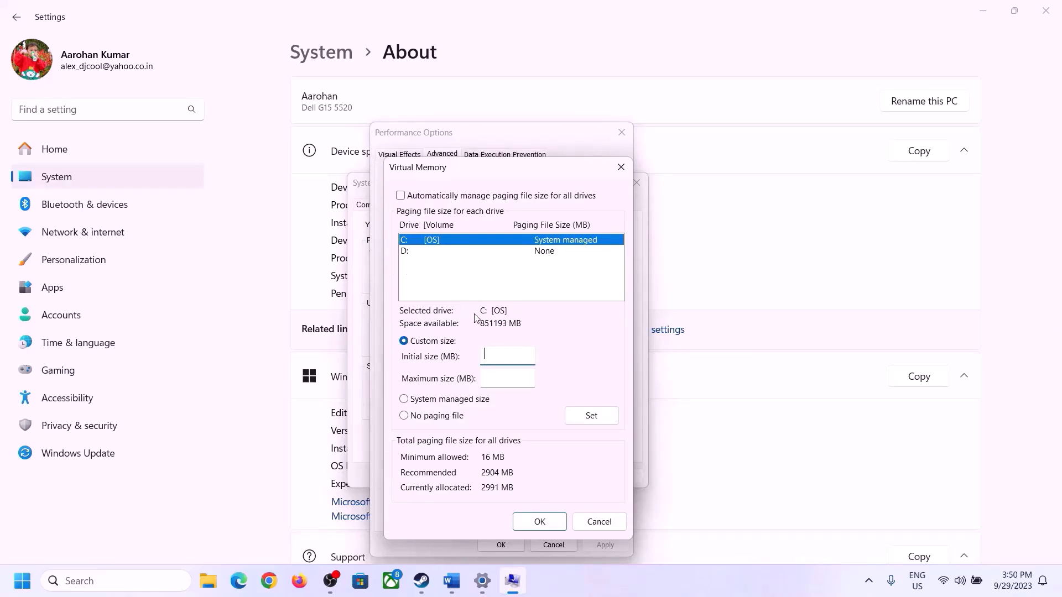
mouse_move(480, 582)
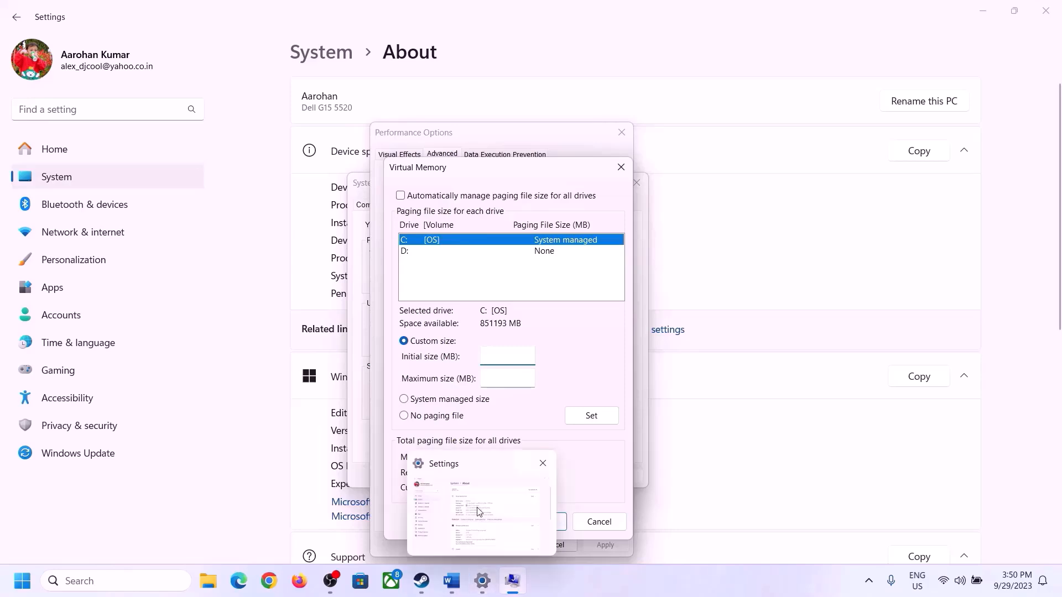
key("super+r")
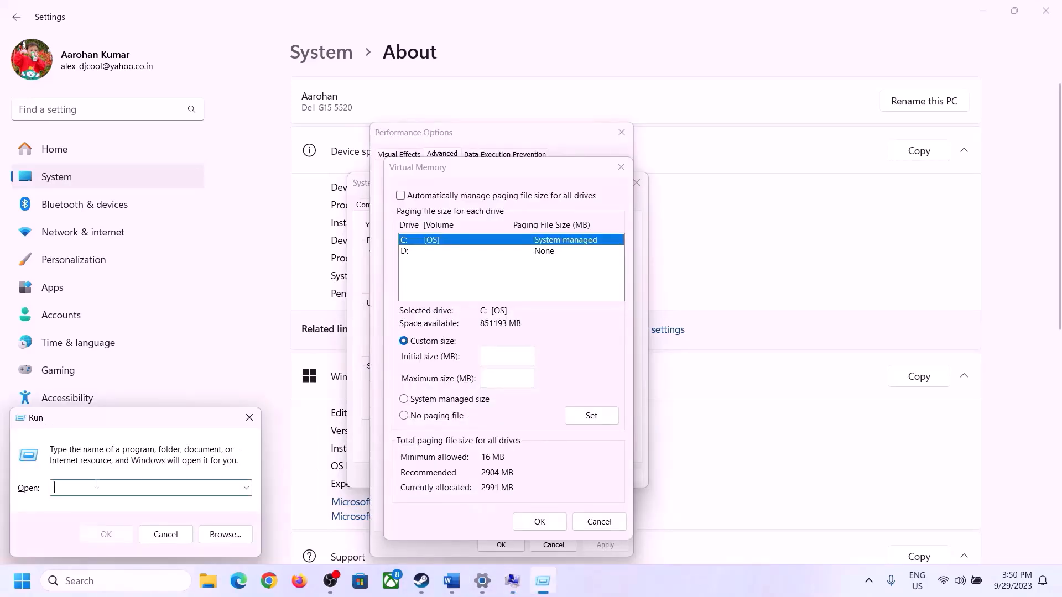
type("cal")
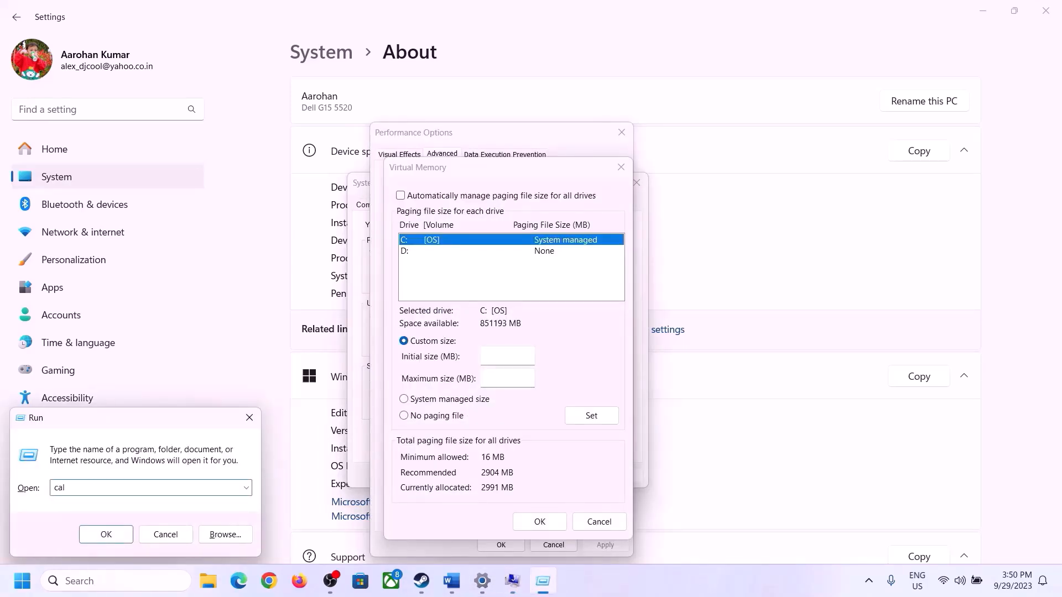
type("c")
key("Return")
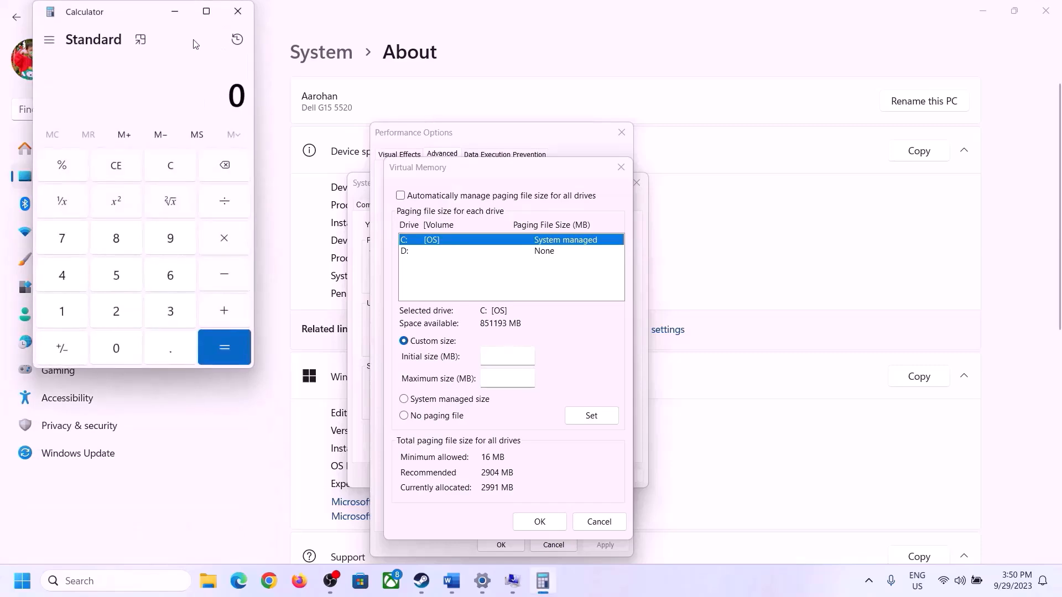
left_click_drag(131, 20, 775, 181)
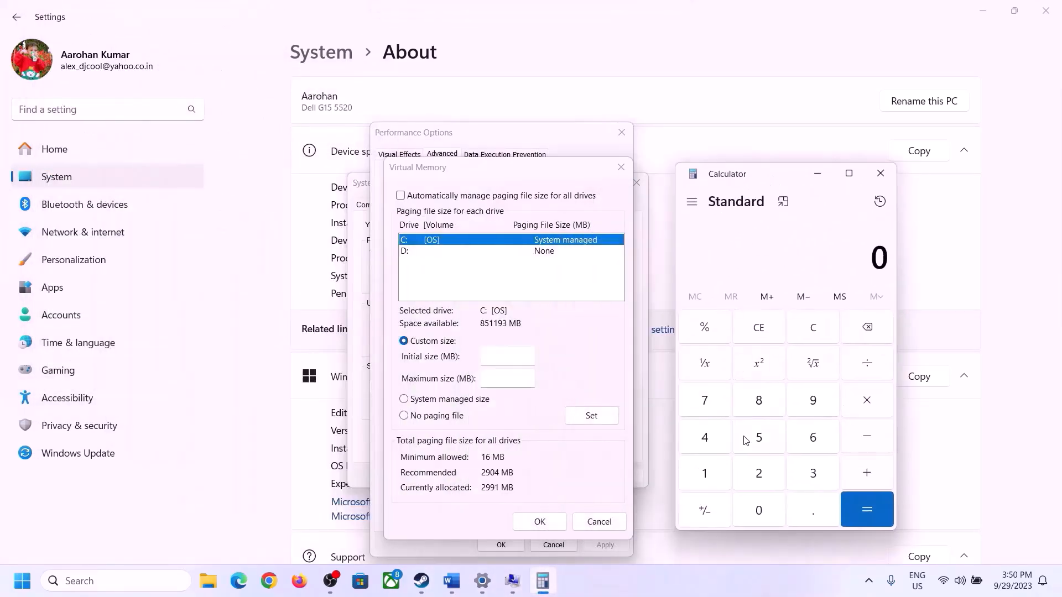
left_click(451, 590)
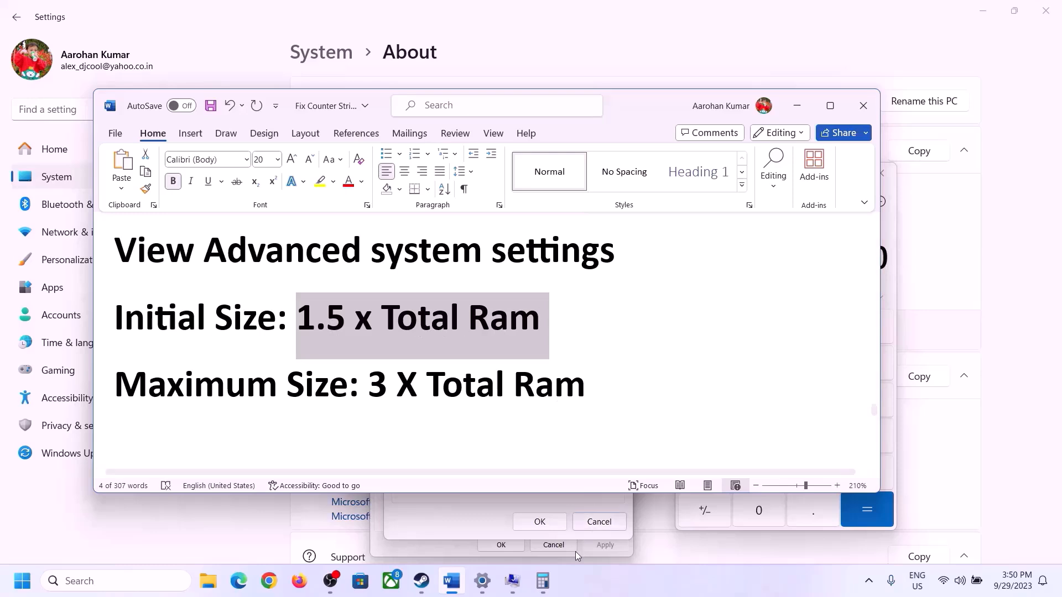
left_click(544, 584)
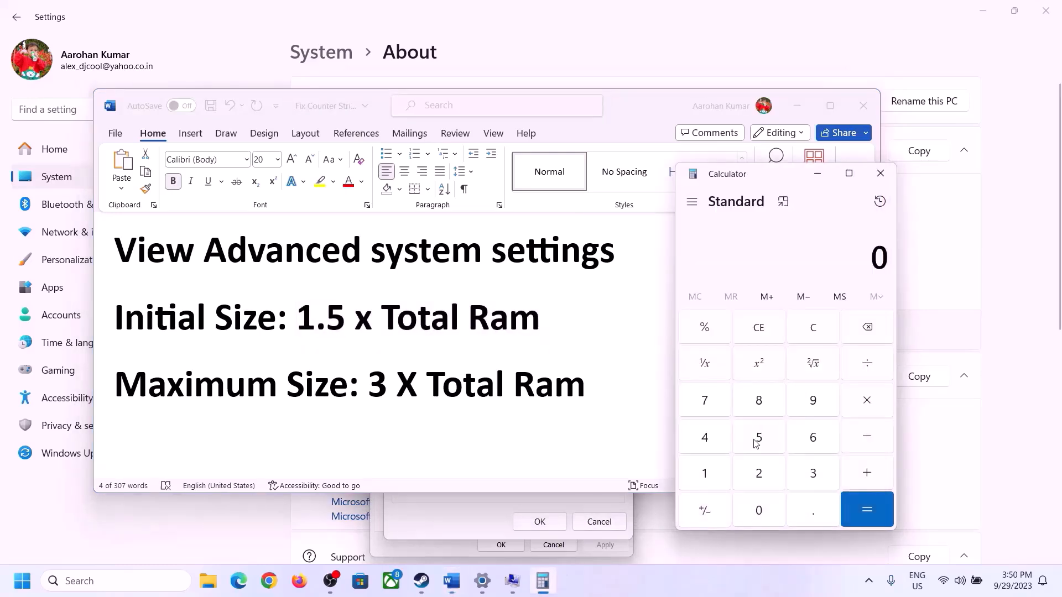
left_click(706, 474)
left_click(811, 441)
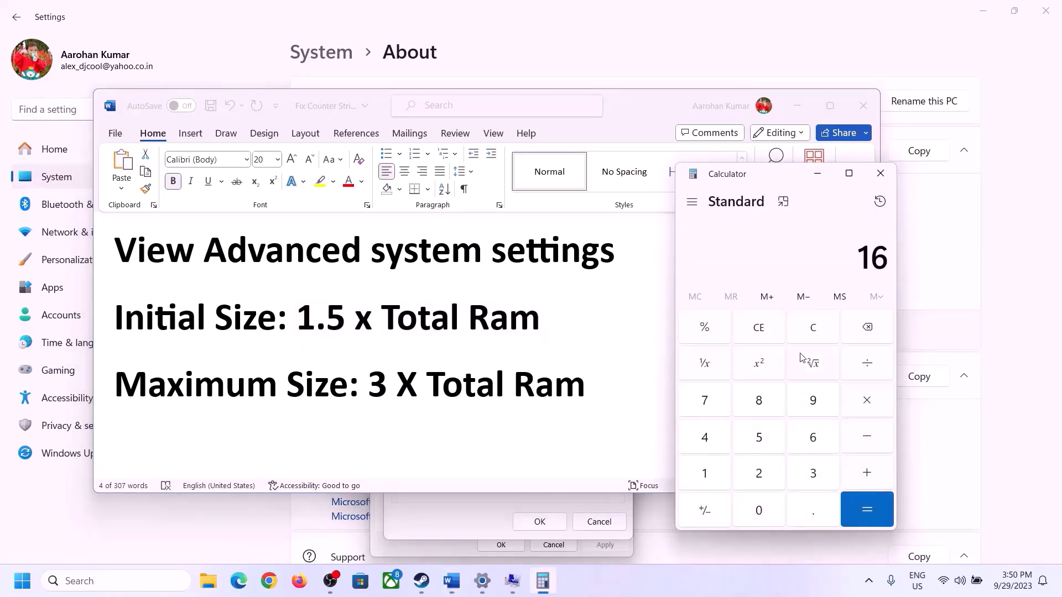
left_click(817, 339)
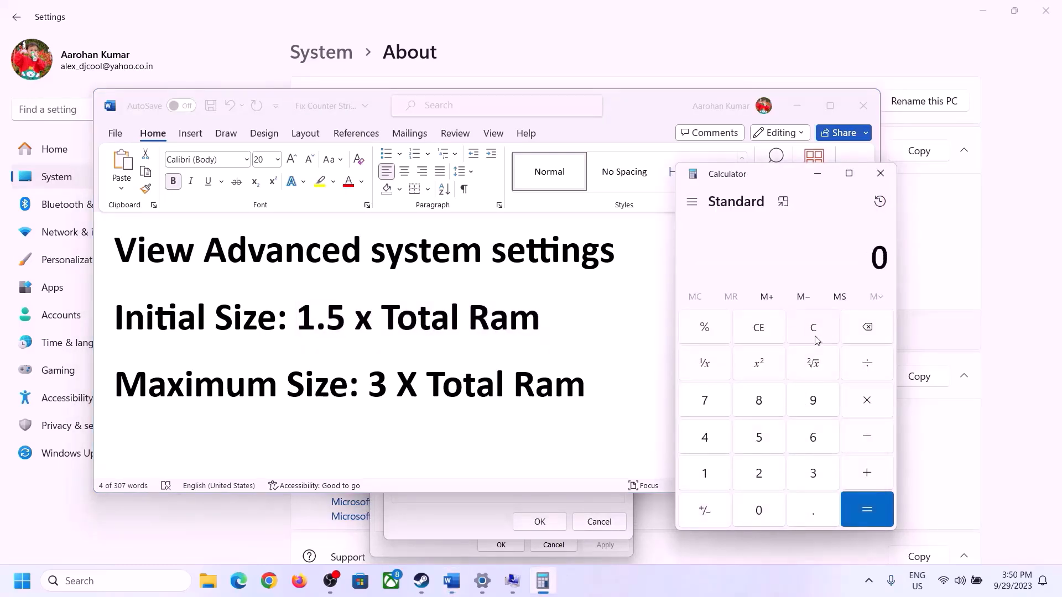
Convert the installed RAM to megabytes in Calculator by computing 16 × 1024.
left_click(713, 475)
left_click(811, 438)
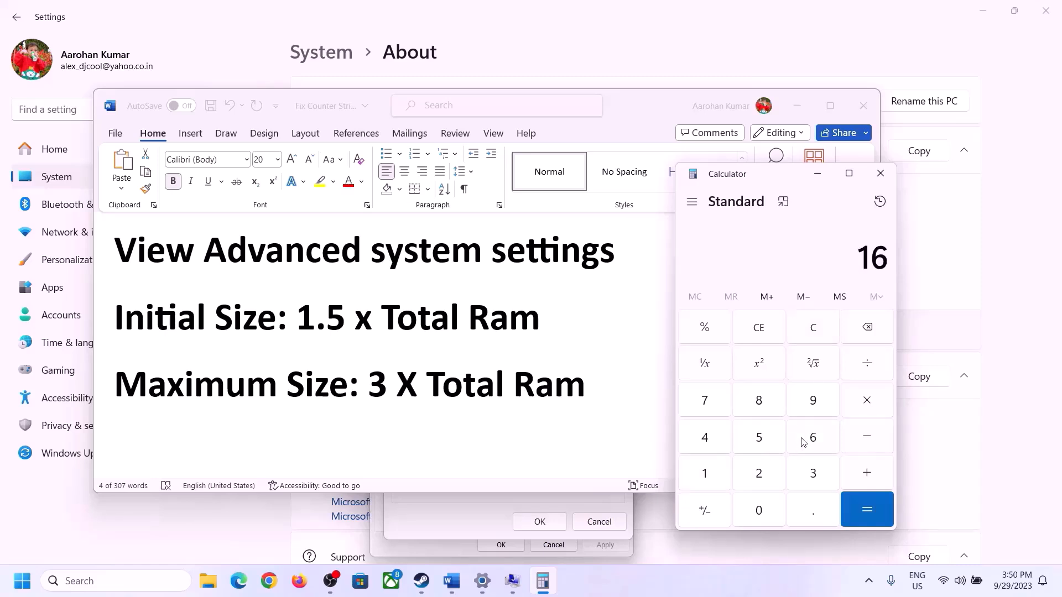
left_click(867, 401)
left_click(705, 477)
left_click(769, 522)
left_click(760, 487)
left_click(713, 445)
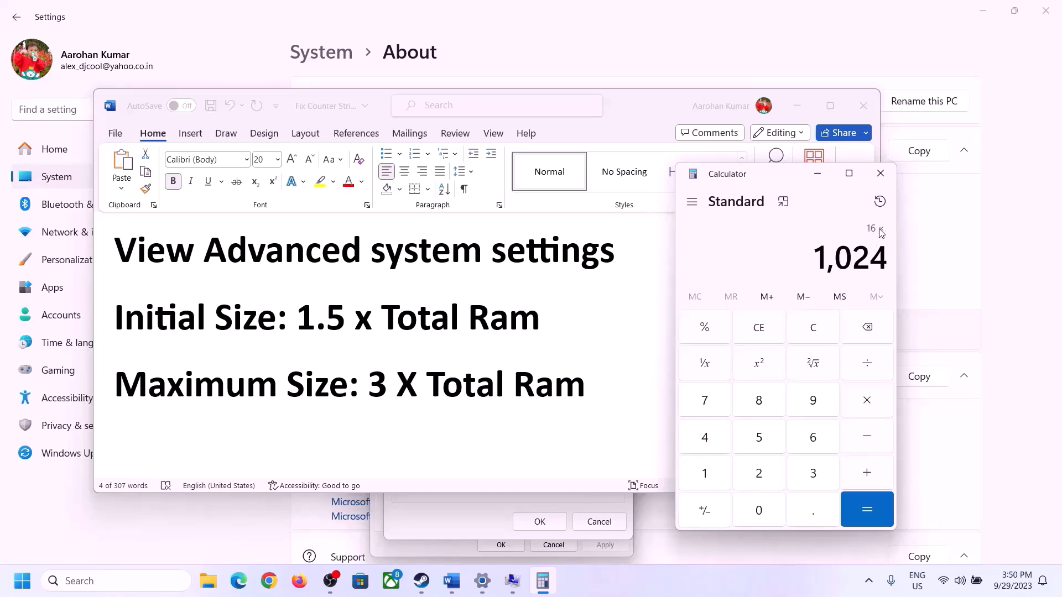
left_click(867, 514)
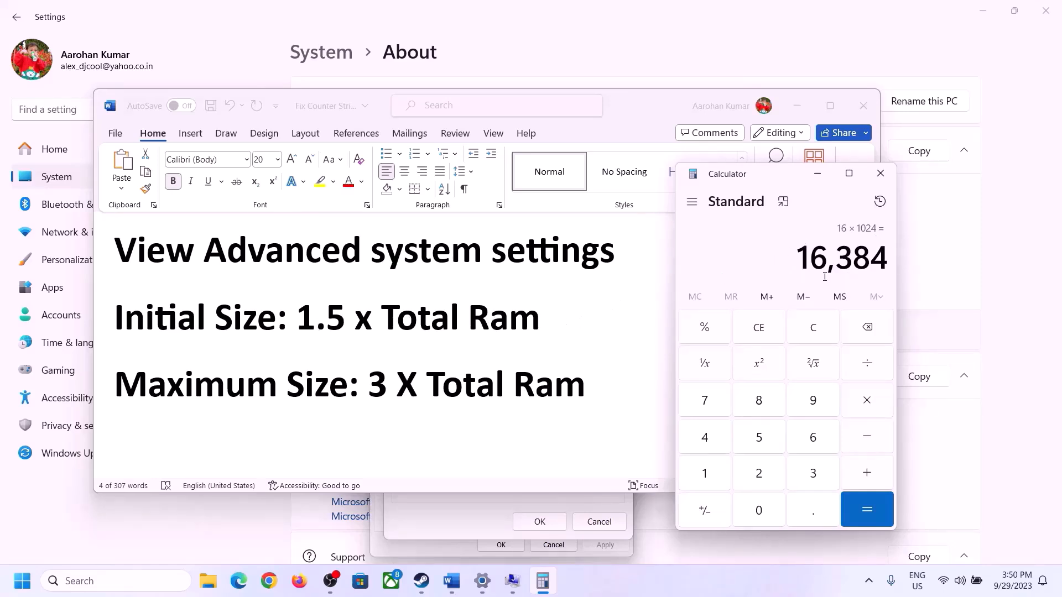
Multiply the calculated RAM size by 1.5, and set the paging file's custom initial size to 24576 MB.
left_click(868, 406)
left_click(718, 475)
left_click(808, 519)
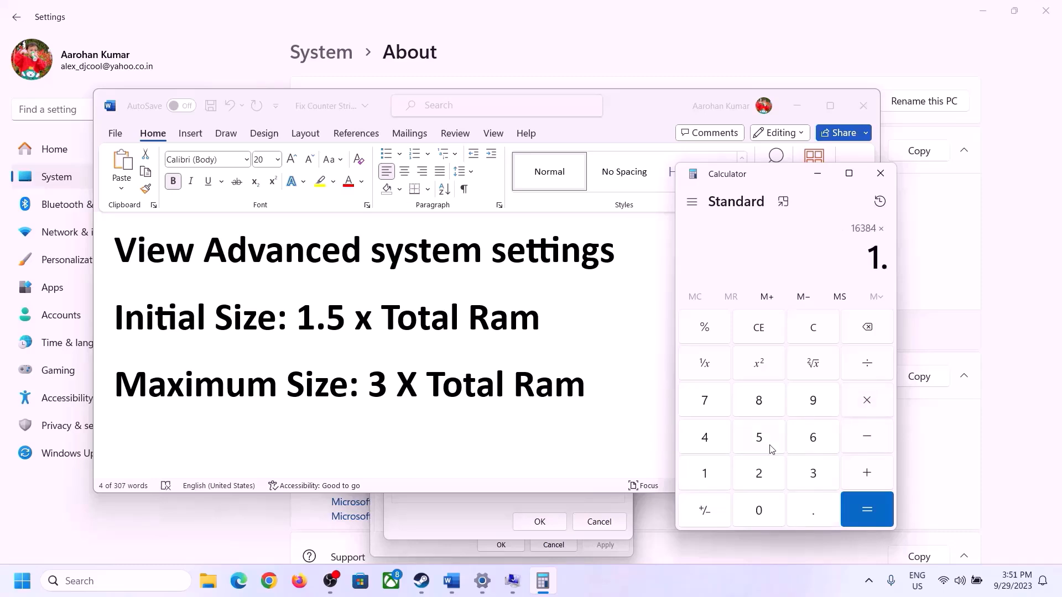
left_click(772, 449)
left_click(866, 506)
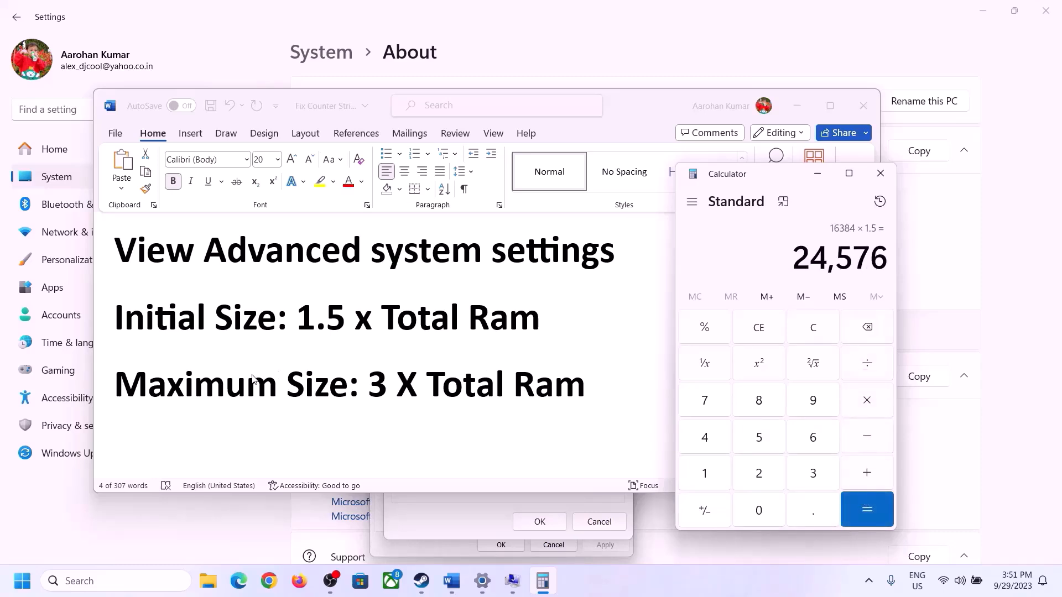
left_click(468, 516)
type("24576")
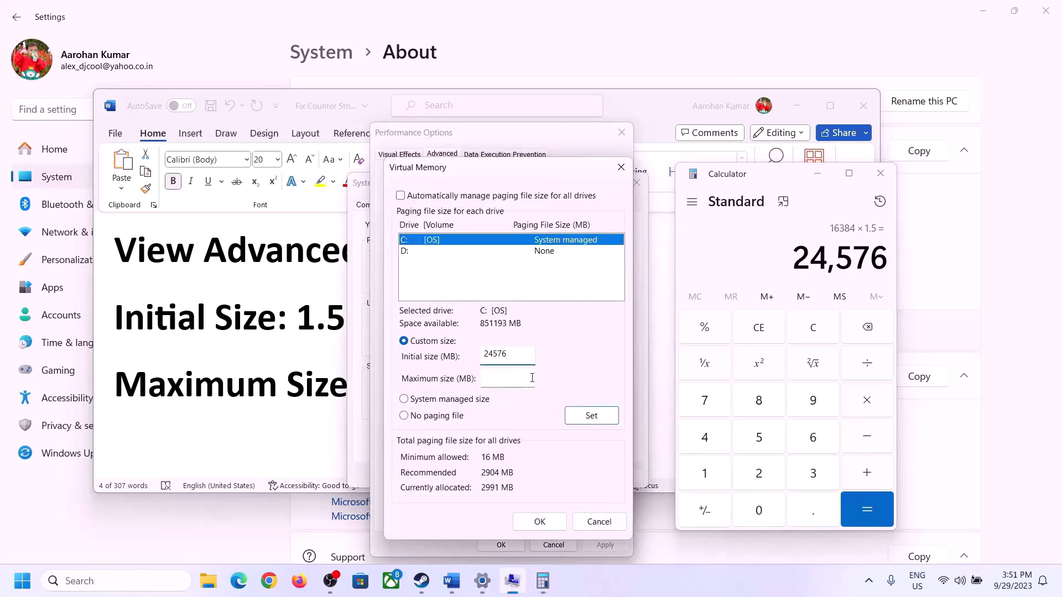
Check the maximum size formula in the notes and clear the previous result in Calculator.
left_click(532, 378)
key("alt+Tab")
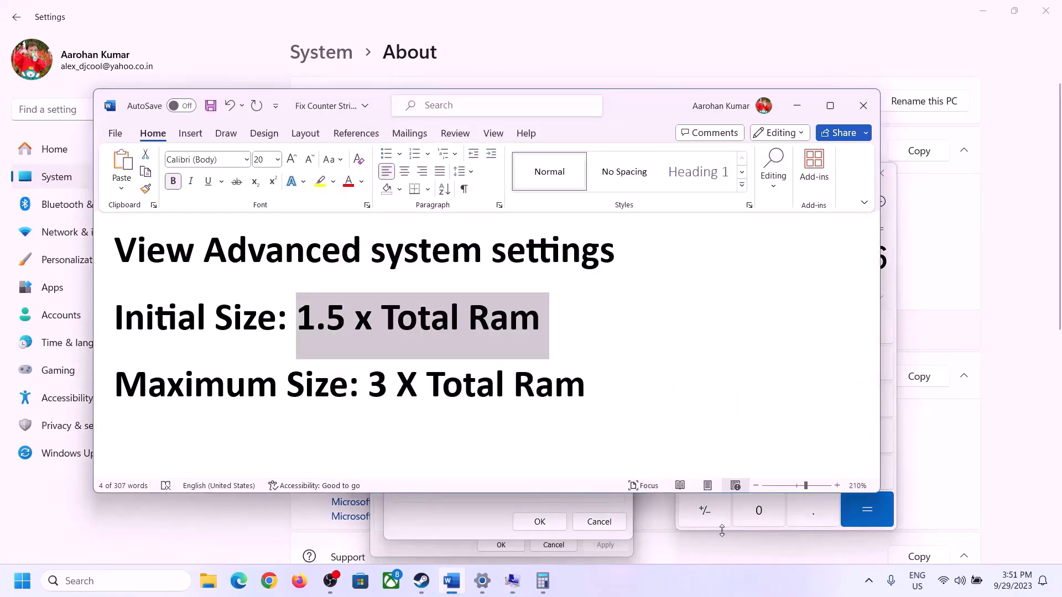
left_click(896, 334)
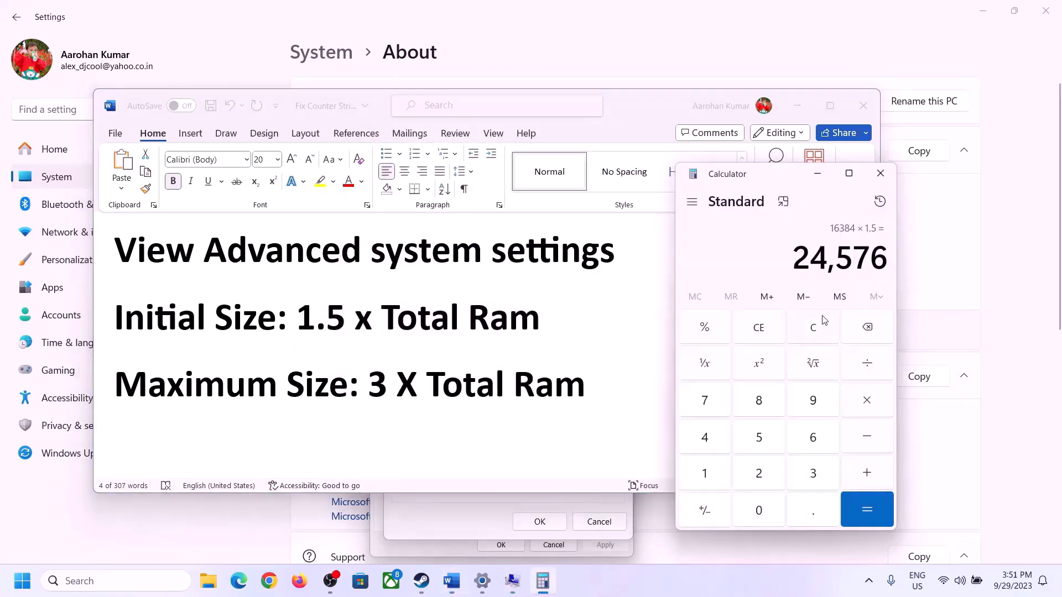
left_click(824, 330)
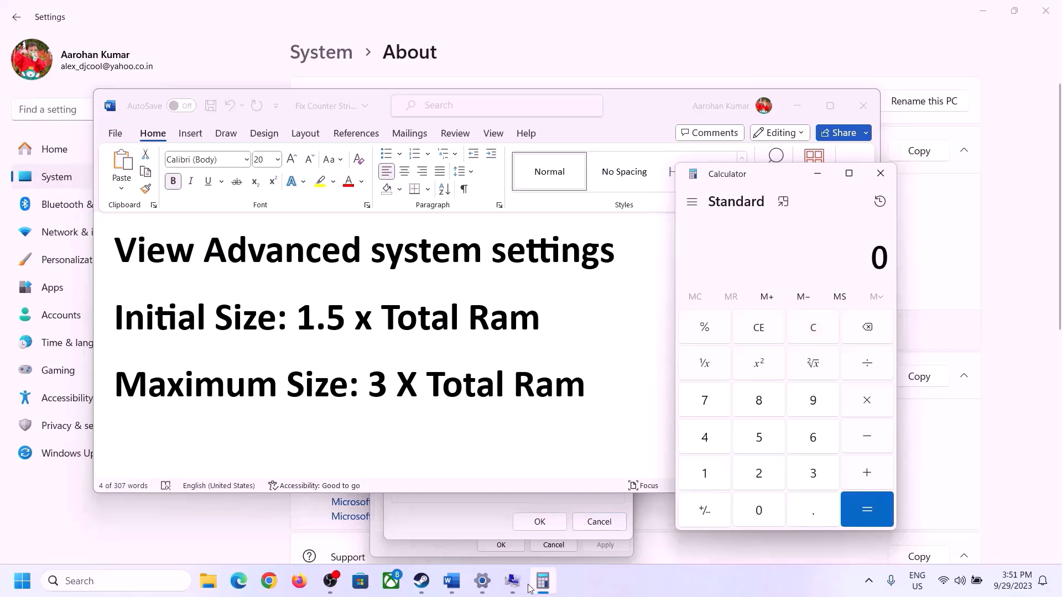
Recheck the installed RAM in the Windows About settings, and convert it to megabytes in Calculator by computing 16 × 1024.
left_click(482, 580)
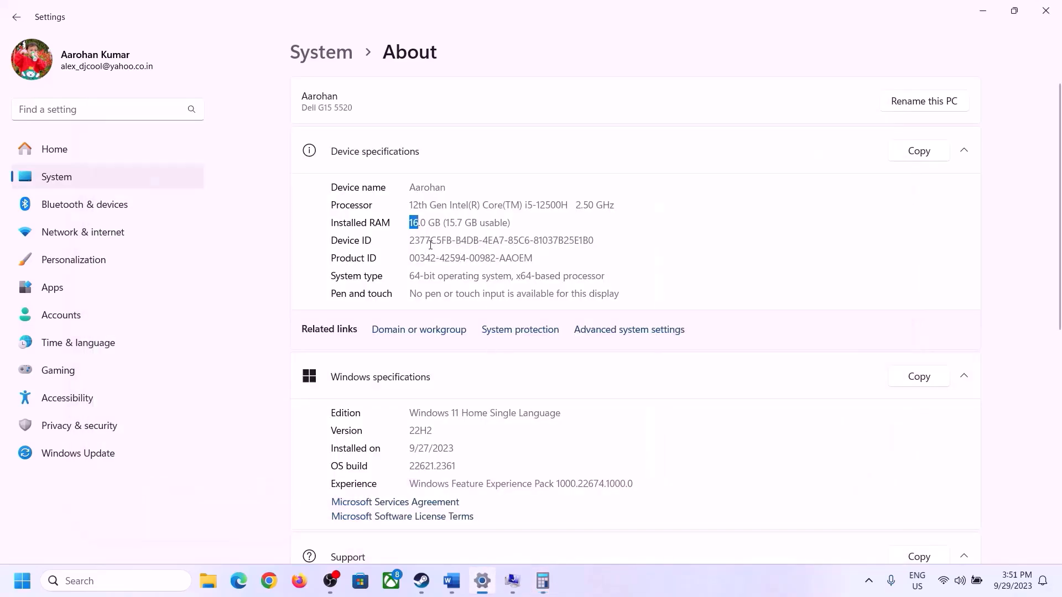
left_click(542, 581)
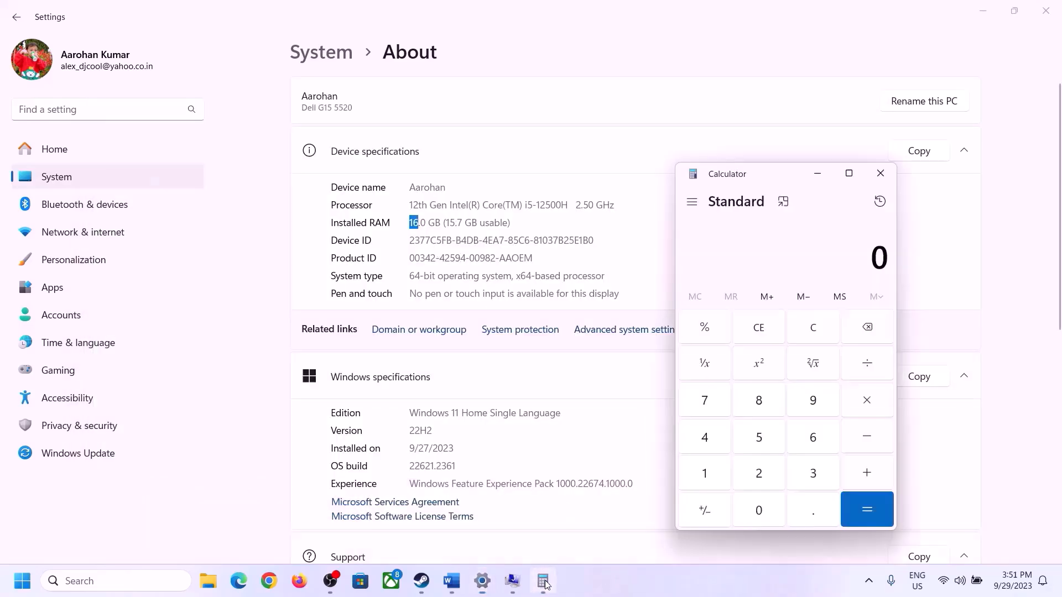
left_click(713, 470)
left_click(811, 438)
left_click(866, 400)
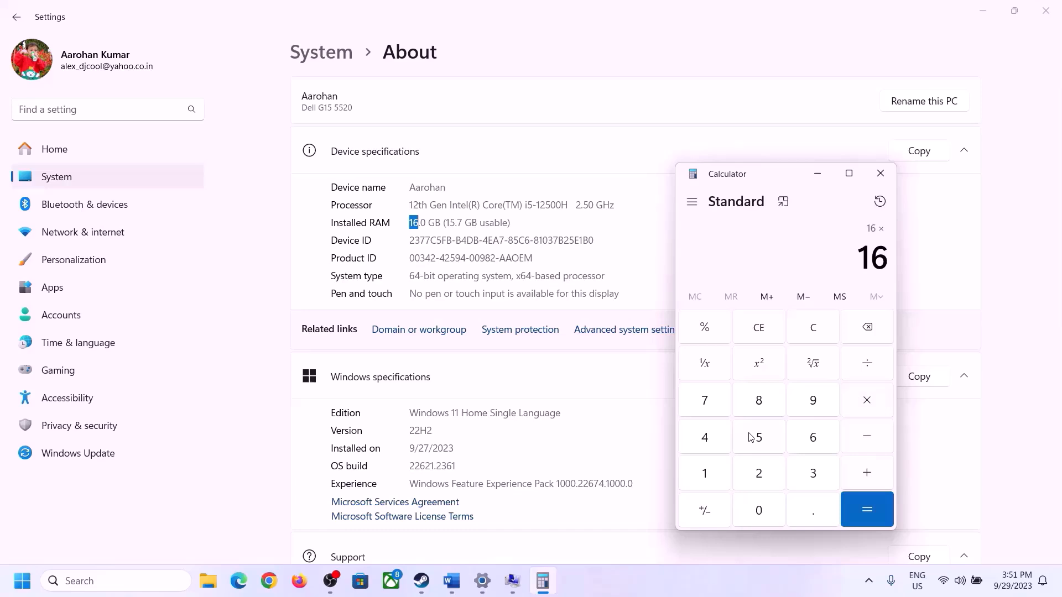
left_click(710, 470)
left_click(750, 506)
left_click(756, 469)
left_click(705, 437)
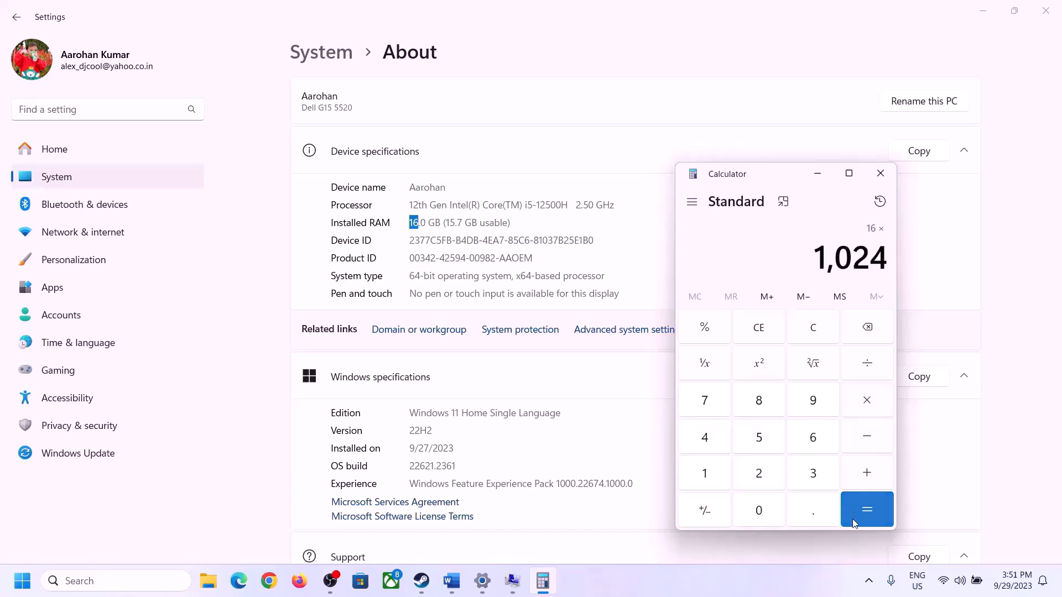
left_click(854, 515)
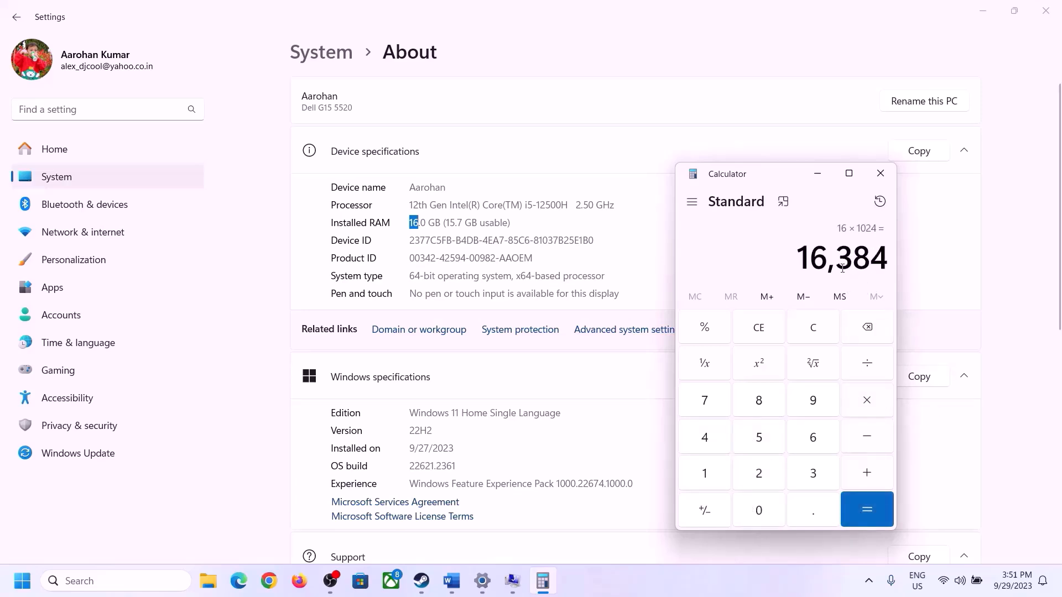
Check the maximum size multiplier in the notes and multiply the RAM size in megabytes by 3 in Calculator.
left_click(451, 580)
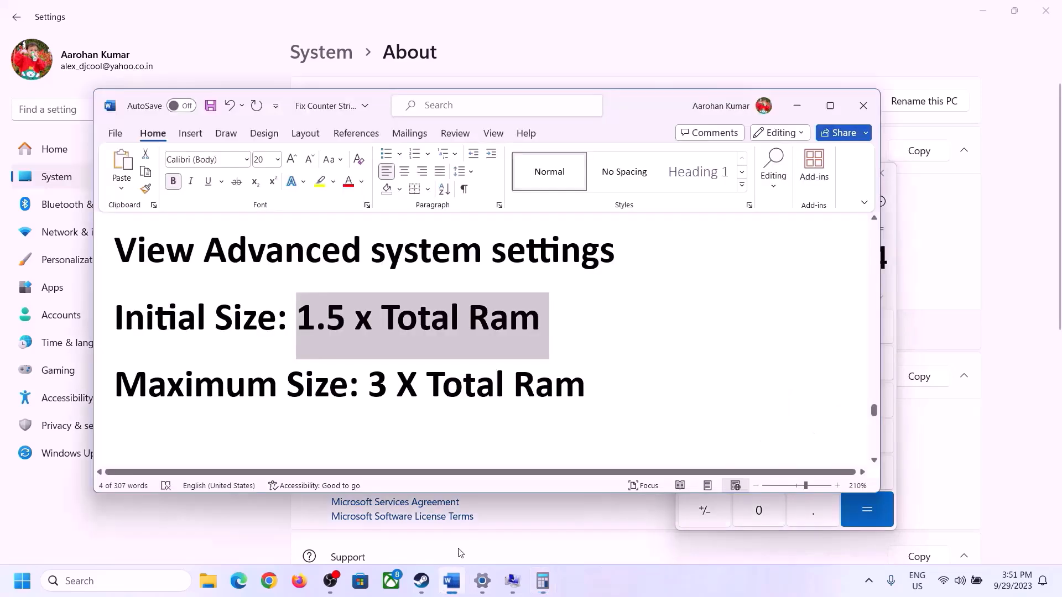
left_click(543, 581)
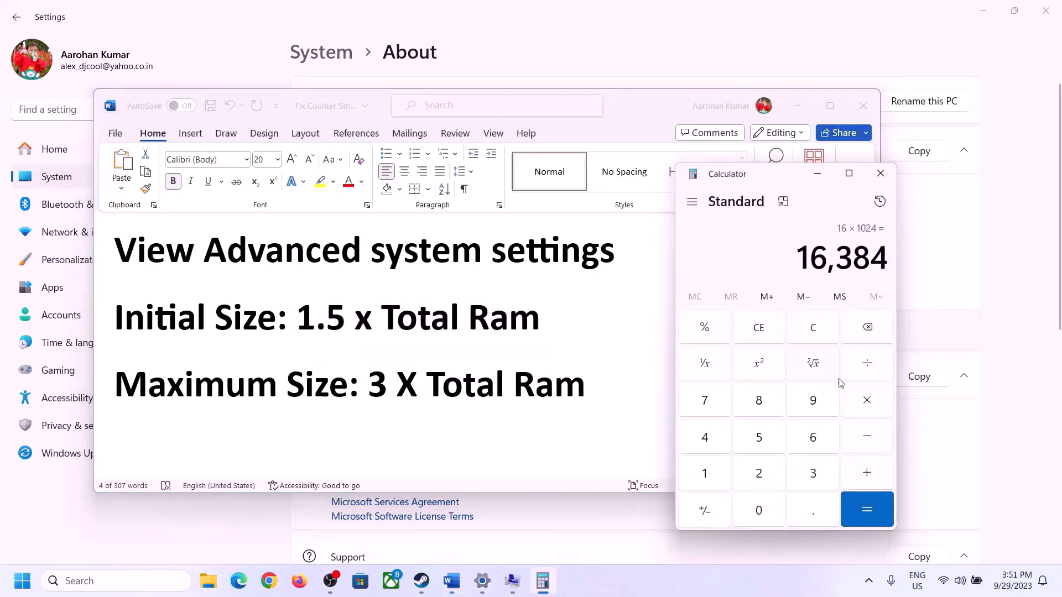
left_click(867, 402)
left_click(799, 474)
left_click(875, 508)
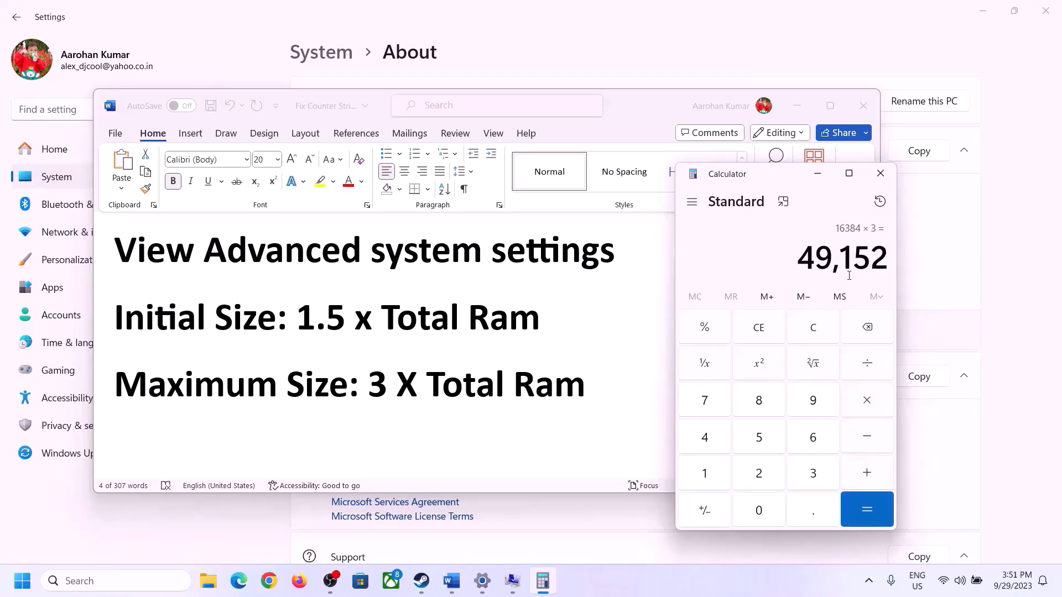
Set the paging file's custom maximum size to 49152 MB and assign the custom size range to drive C:.
left_click(513, 584)
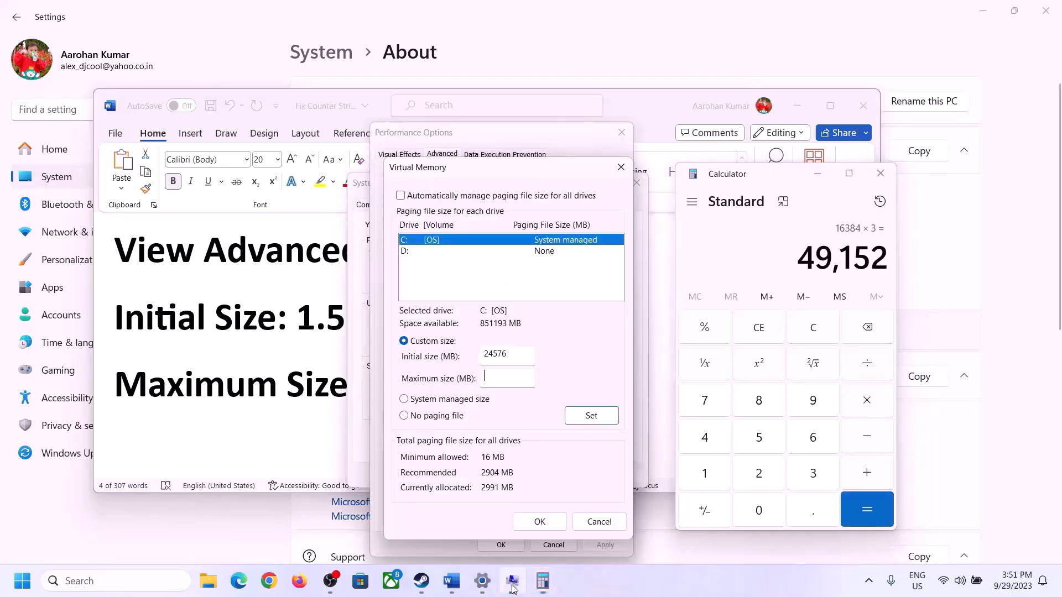
type("49152")
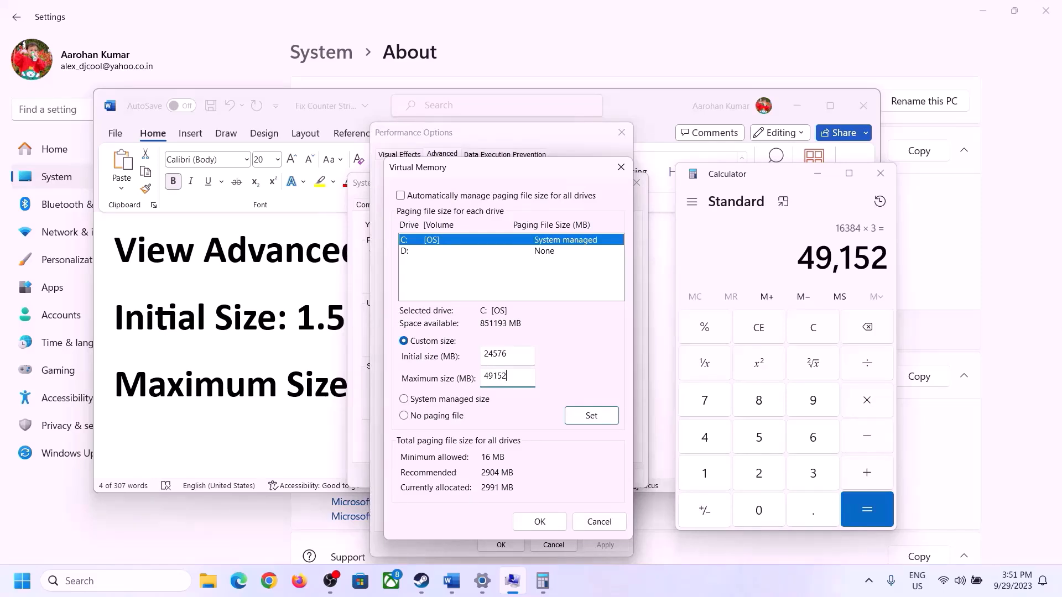
left_click(592, 417)
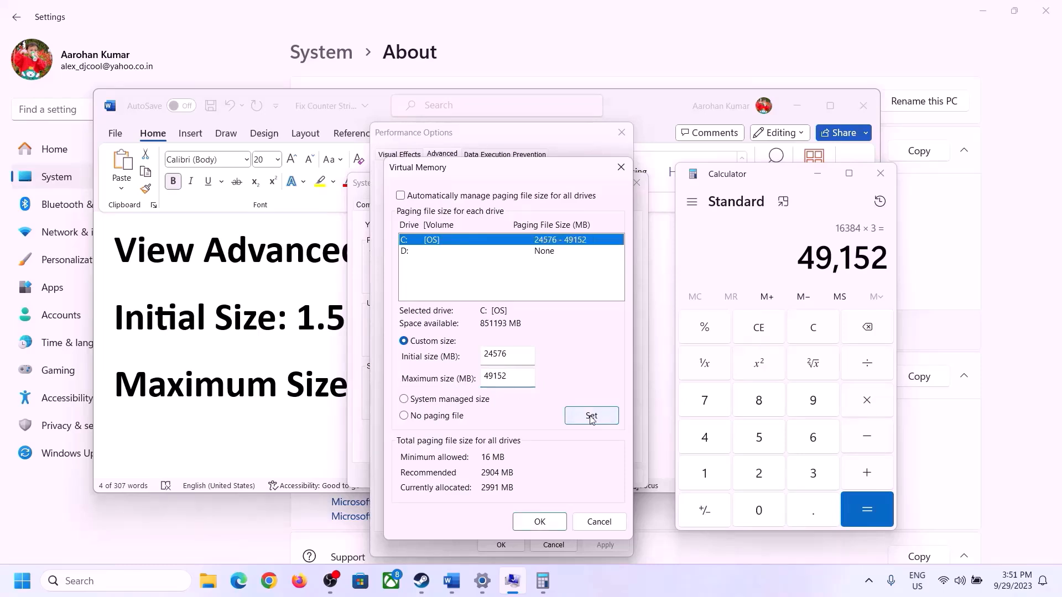
Accept the changes in Virtual Memory, Performance Options and System Properties, and dismiss the restart prompt without restarting.
left_click(542, 523)
left_click(641, 341)
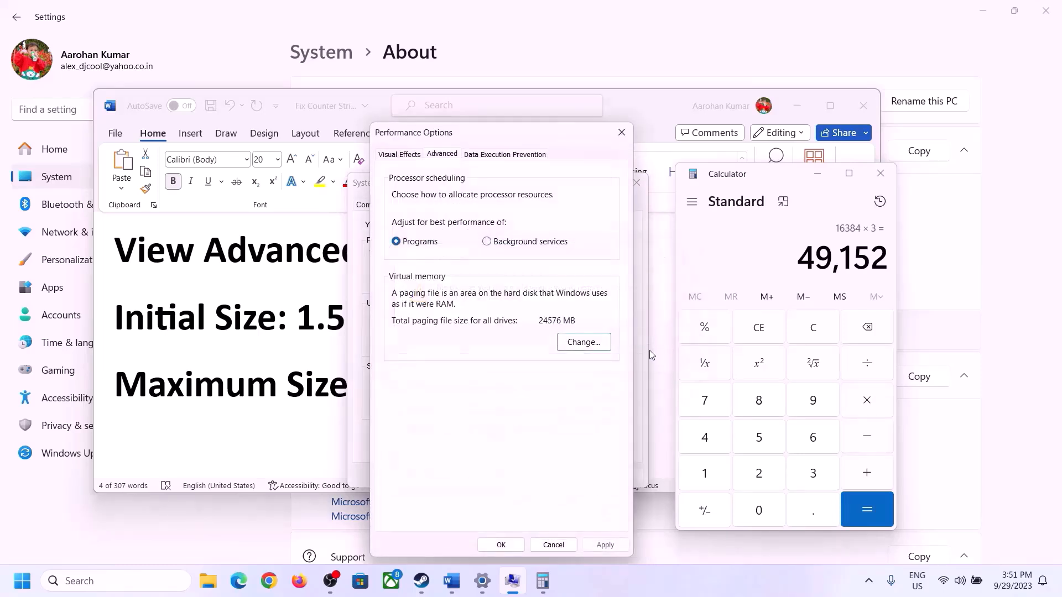
left_click(502, 545)
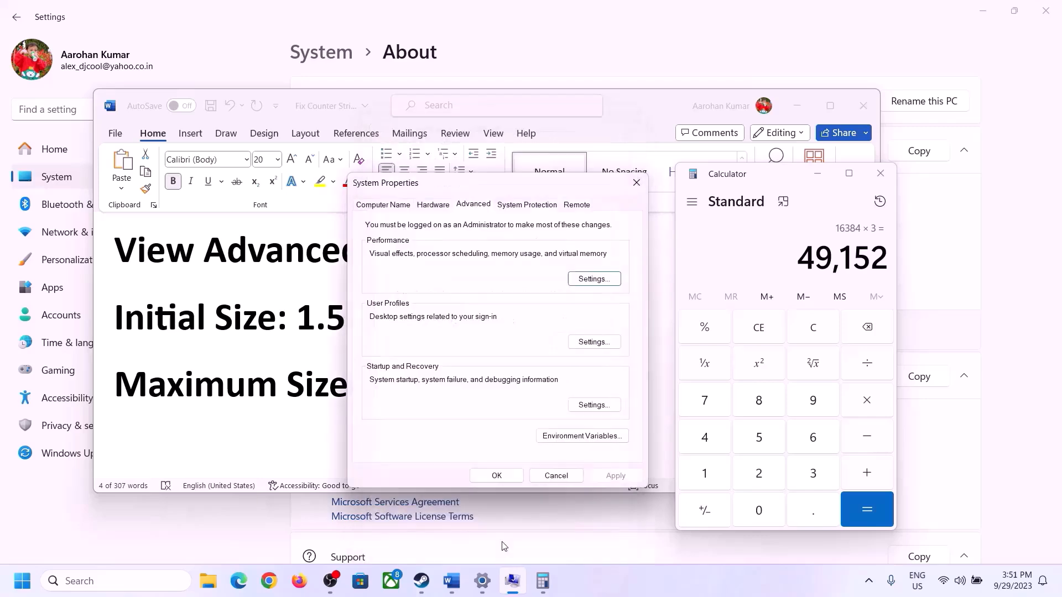
left_click(504, 475)
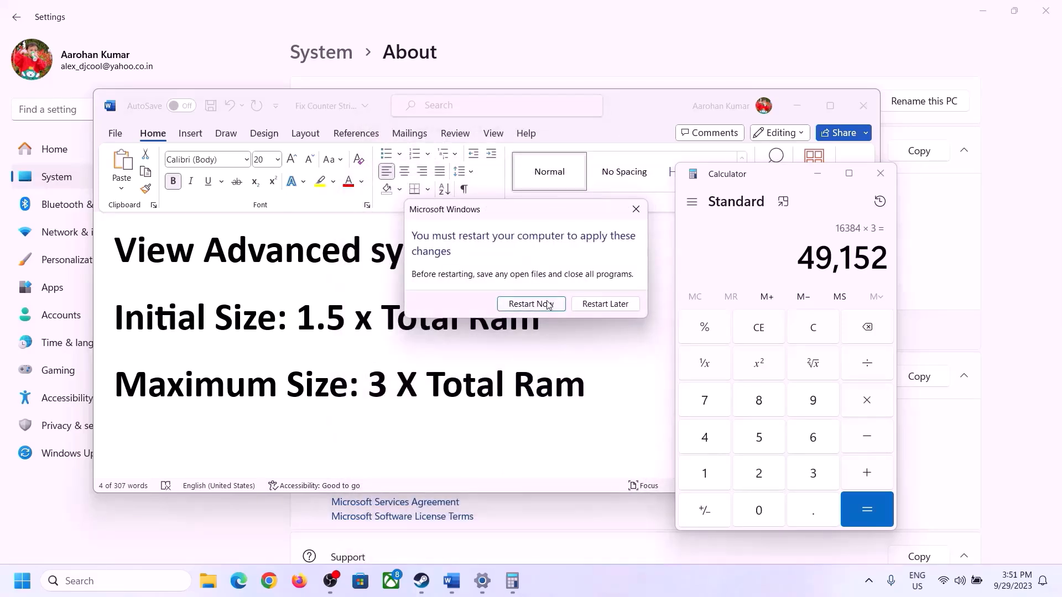
left_click(636, 209)
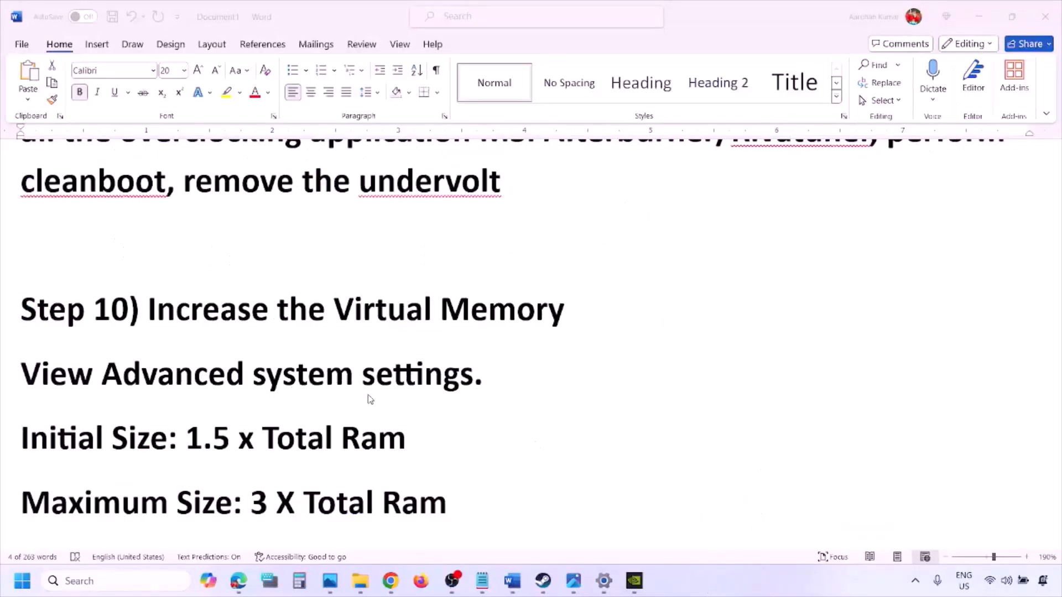
Go to Step 11 in the notes and highlight "Update BIOS".
scroll(368, 398, "down", 5)
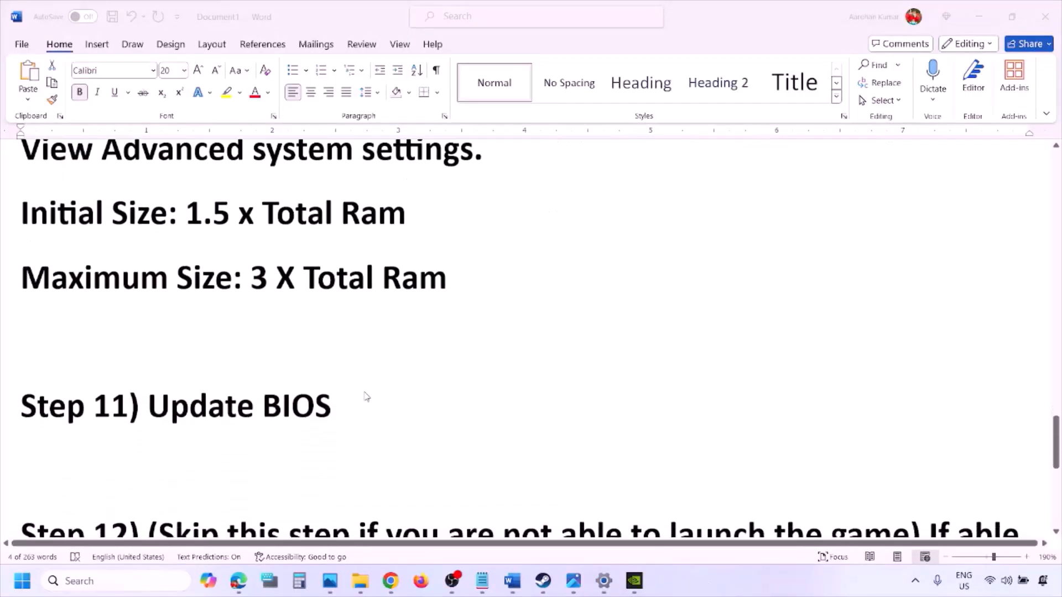
left_click(169, 406)
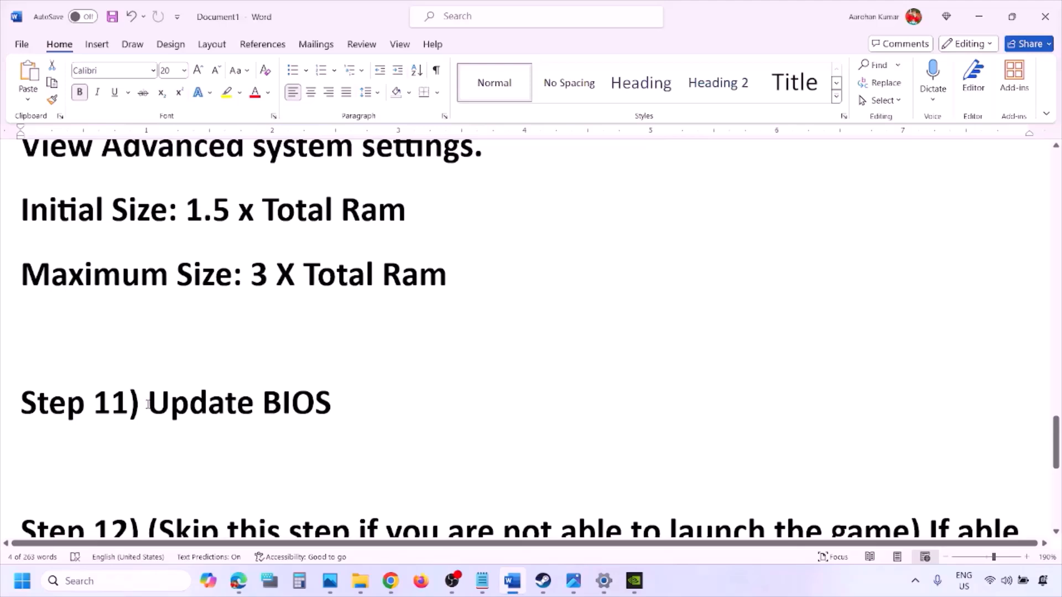
left_click_drag(148, 404, 357, 401)
left_click(356, 402)
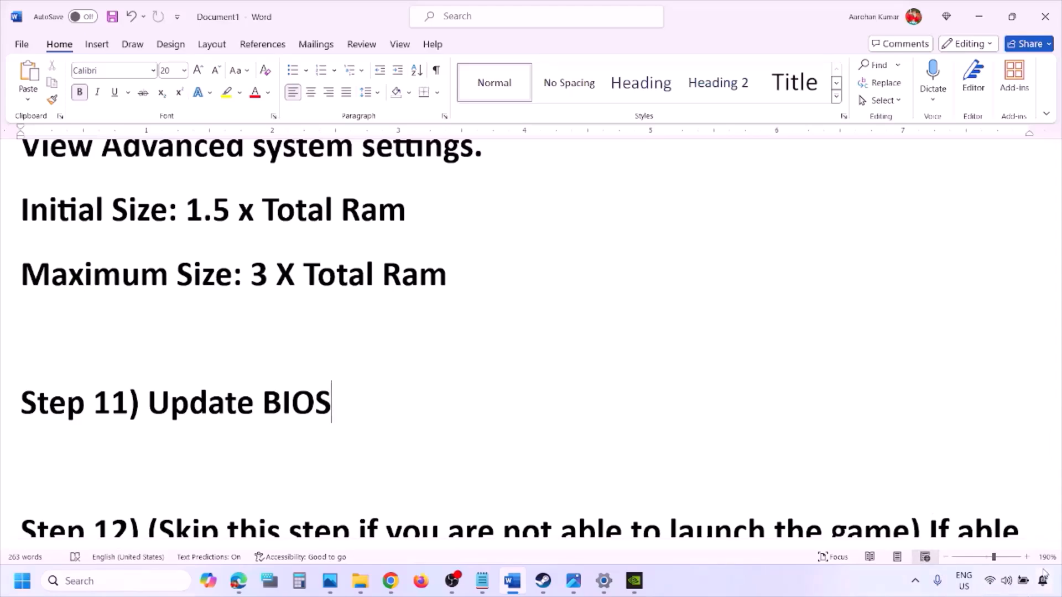
mouse_move(1025, 587)
left_click(836, 582)
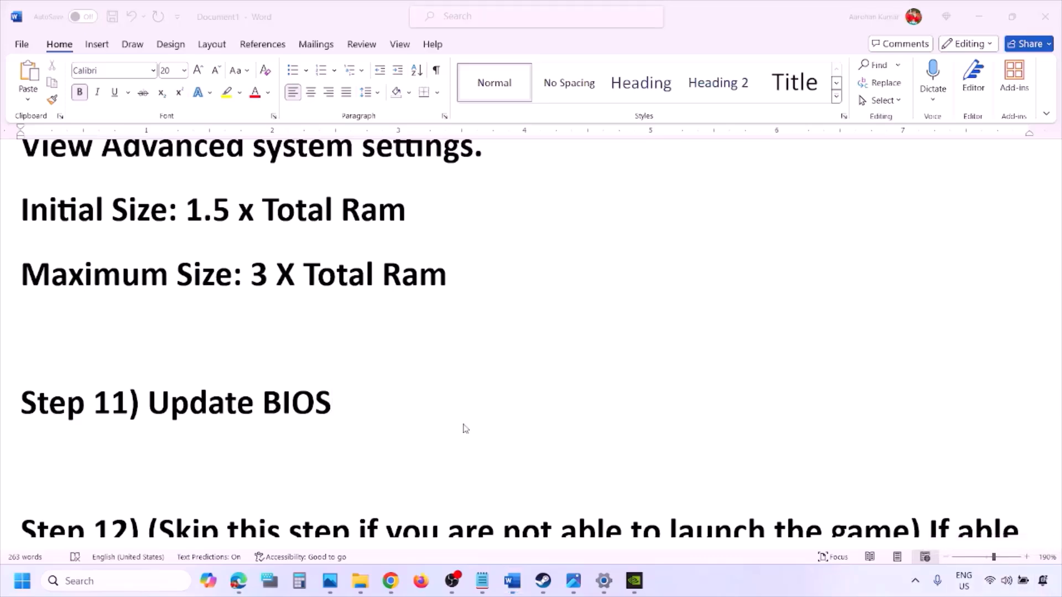
Read Step 12 in the notes, highlighting the advice on Windowed mode, lower video settings and medium/low graphics quality.
scroll(466, 430, "down", 3)
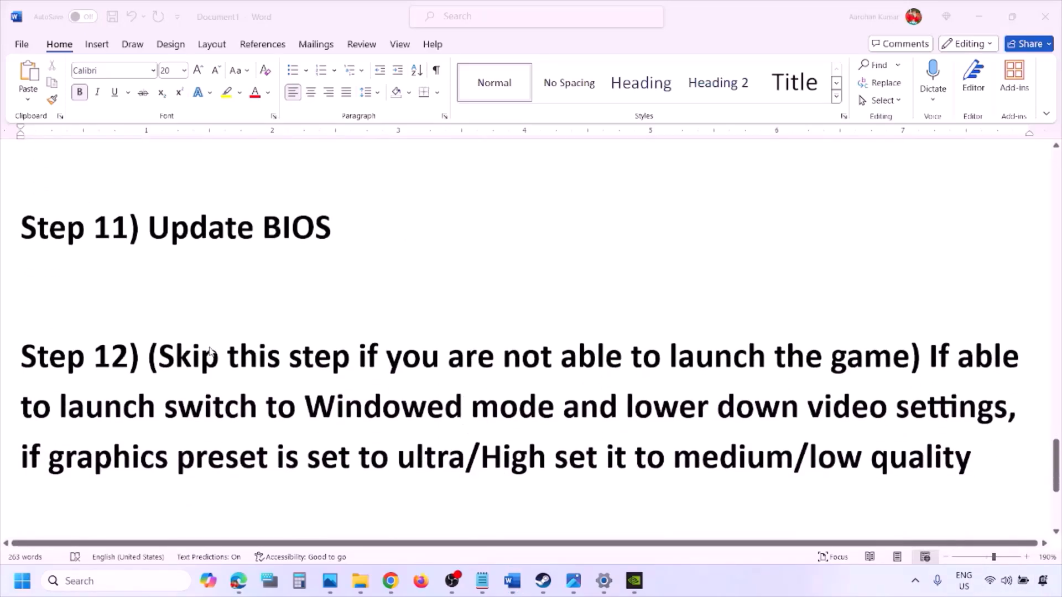
left_click(211, 352)
left_click_drag(159, 357, 1010, 410)
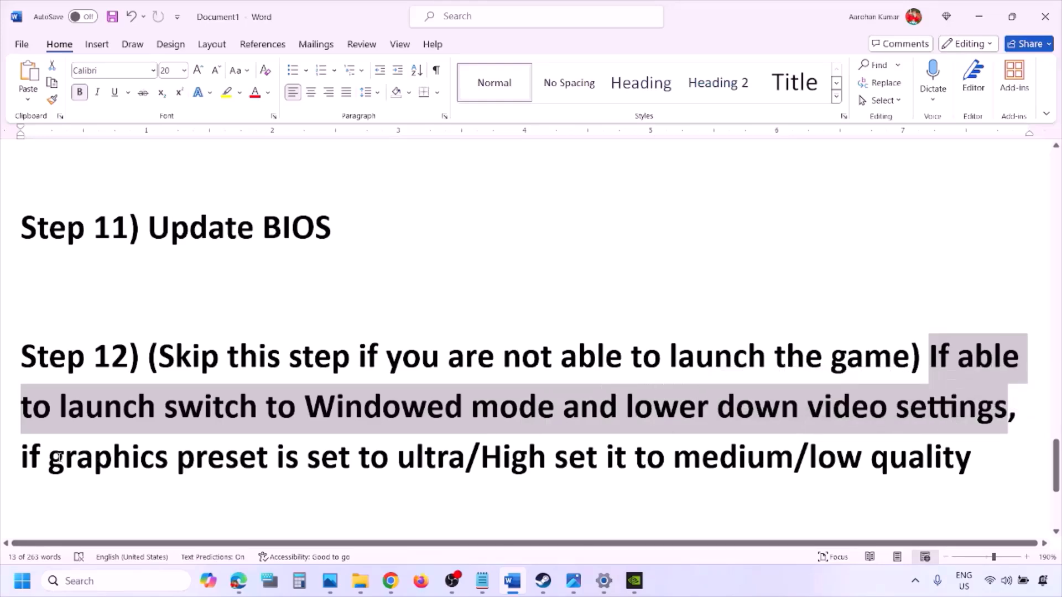
left_click_drag(58, 458, 897, 454)
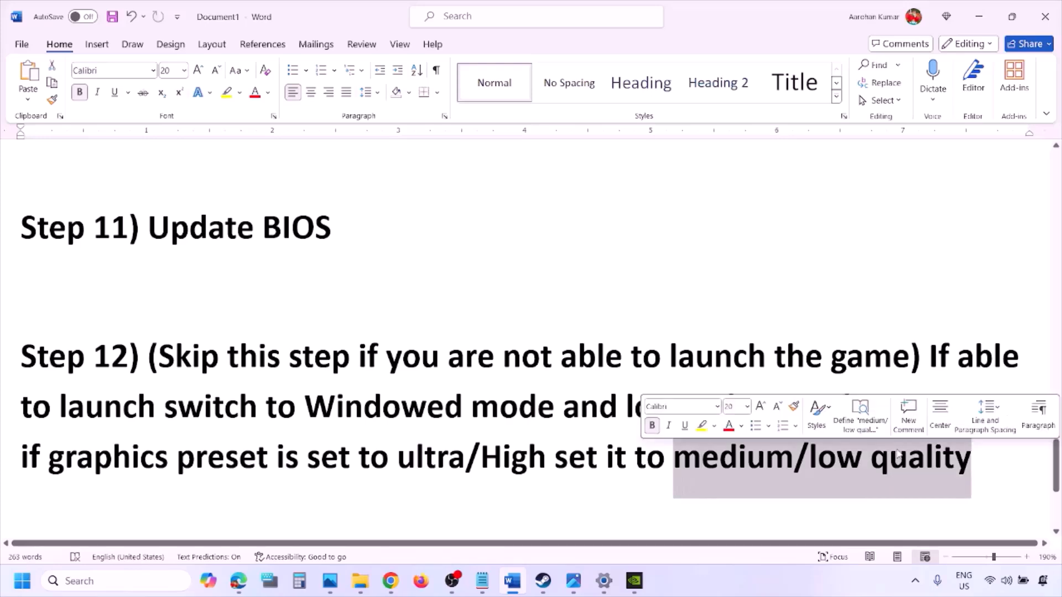
left_click(505, 410)
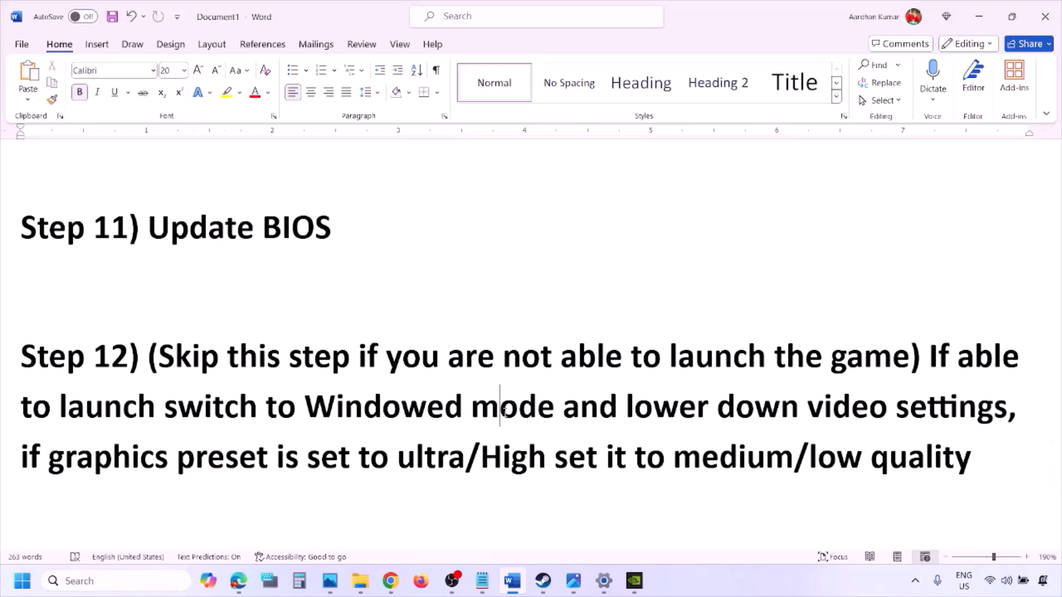
left_click_drag(326, 358, 655, 459)
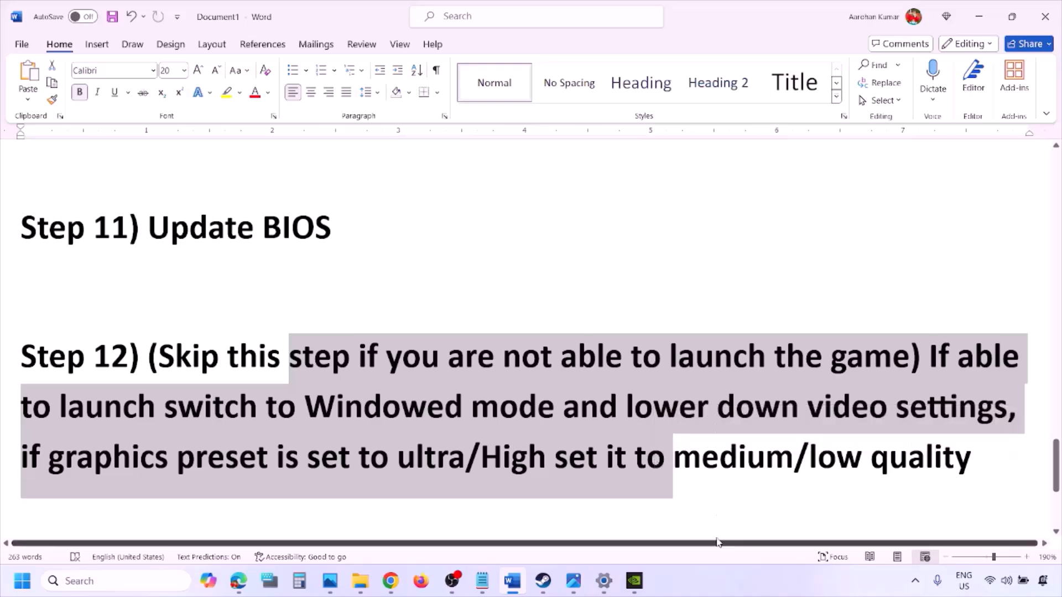
left_click(709, 579)
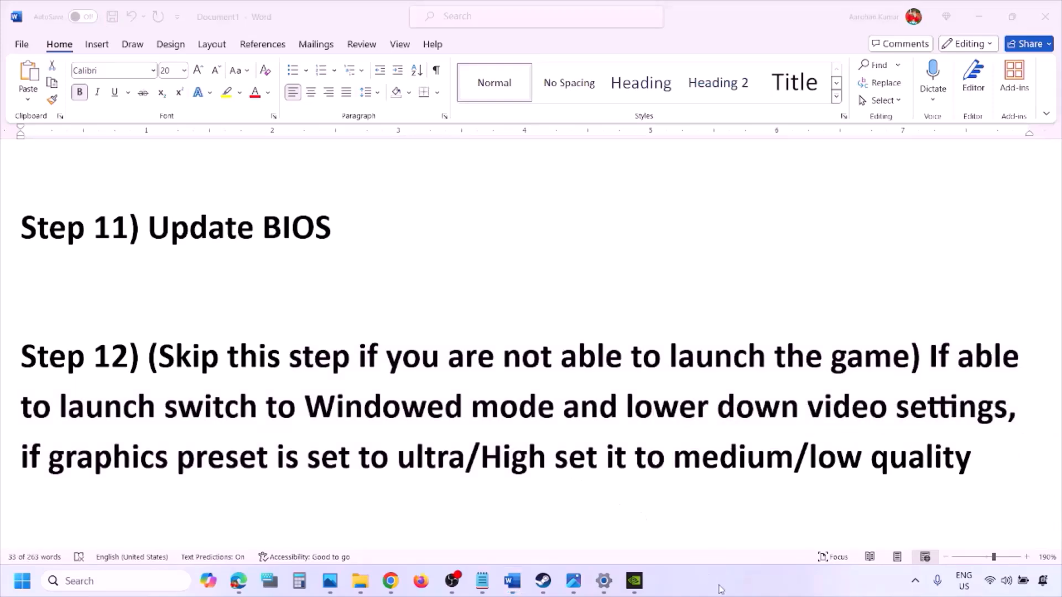
Read Step 13 in the notes, highlighting the instructions on uninstalling, restarting and reinstalling the game to C drive or another SSD.
scroll(503, 450, "down", 4)
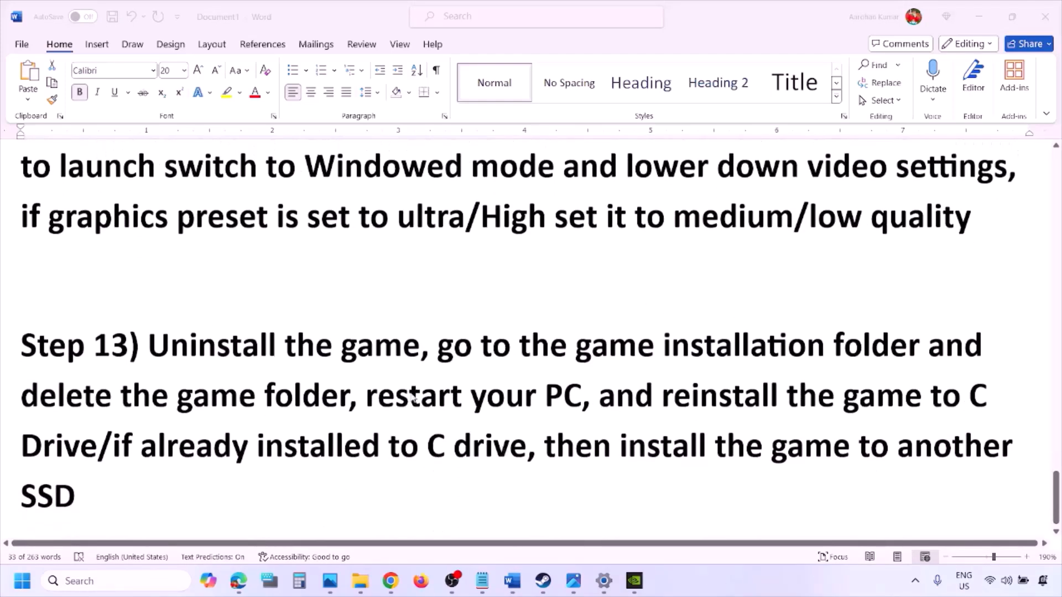
left_click_drag(178, 343, 464, 388)
left_click(463, 388)
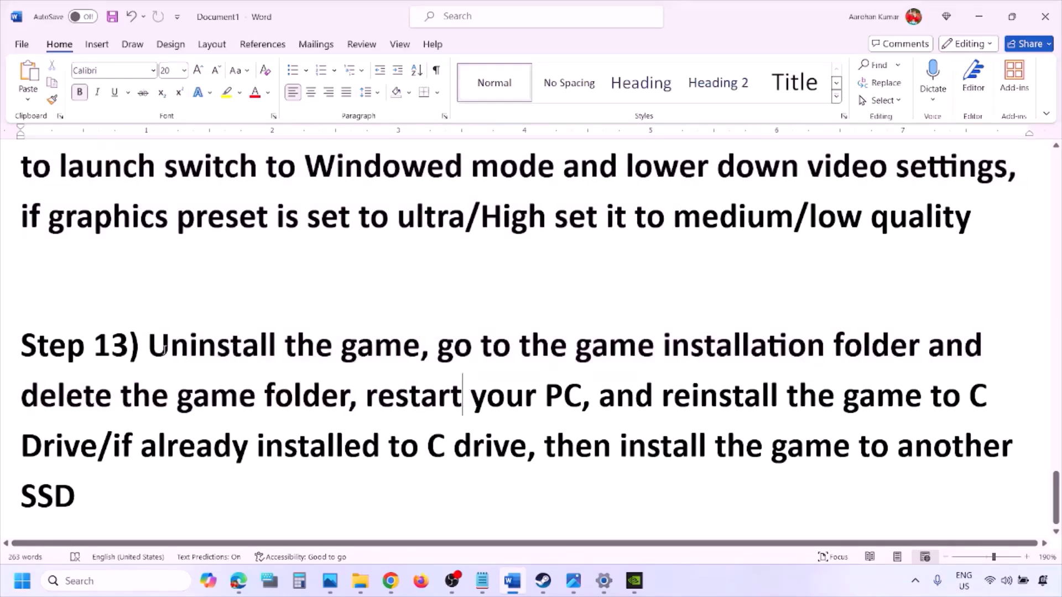
left_click_drag(166, 350, 893, 341)
left_click_drag(746, 344, 470, 397)
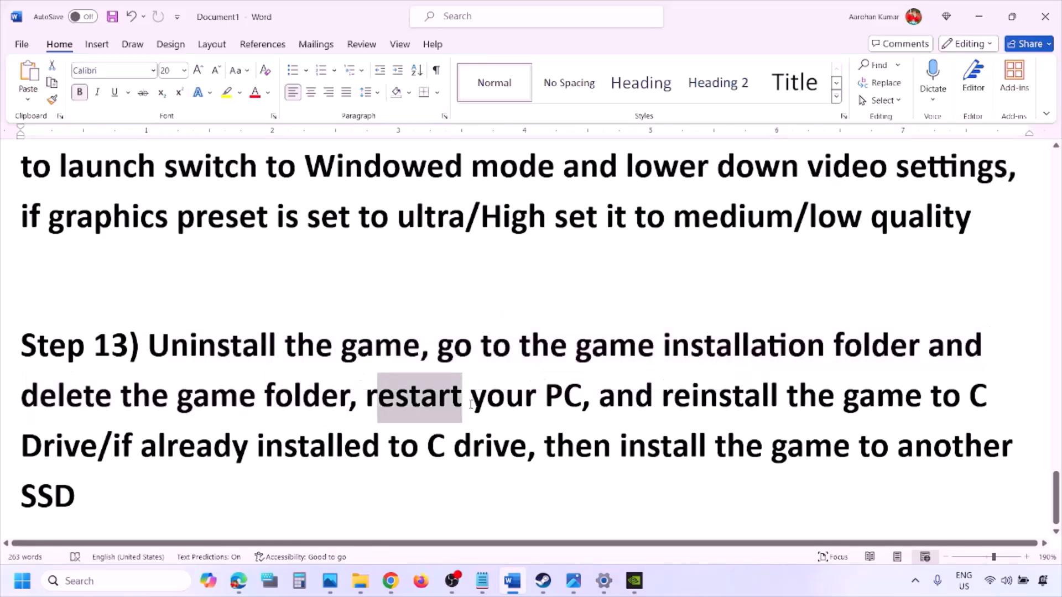
left_click_drag(610, 398, 96, 434)
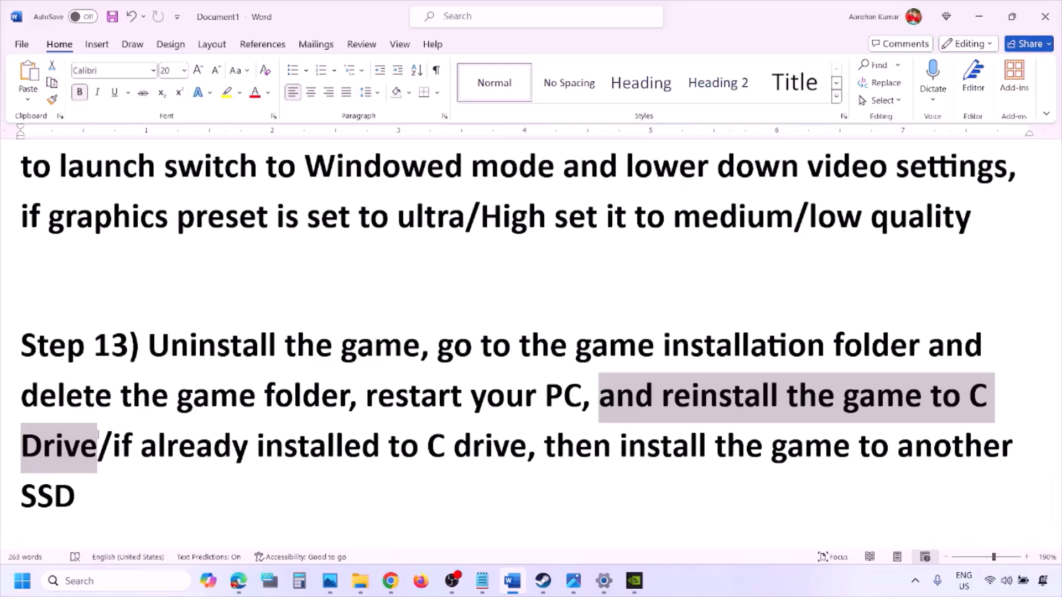
left_click_drag(114, 448, 166, 491)
left_click(166, 491)
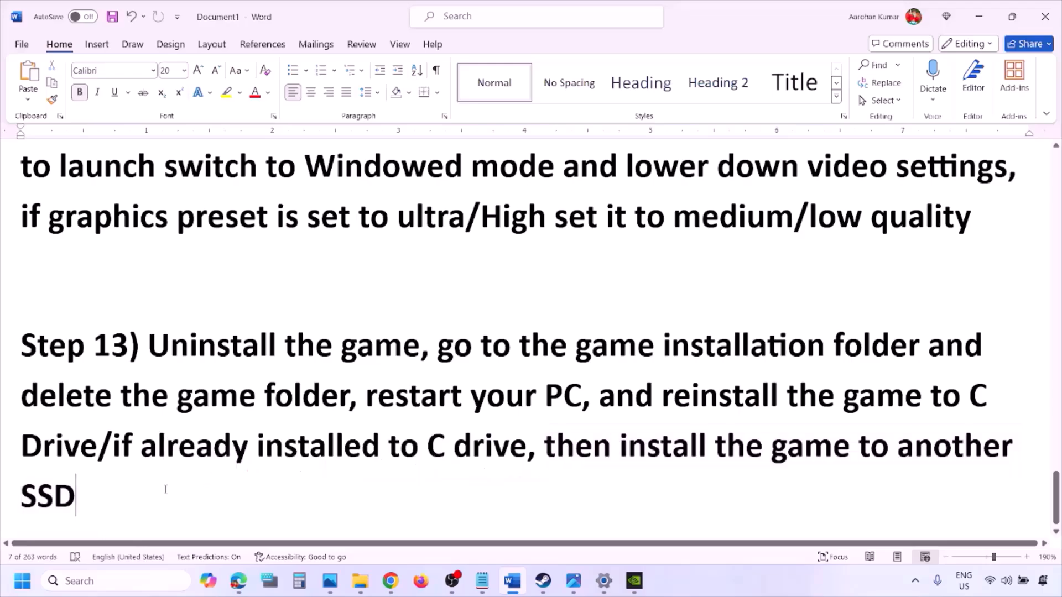